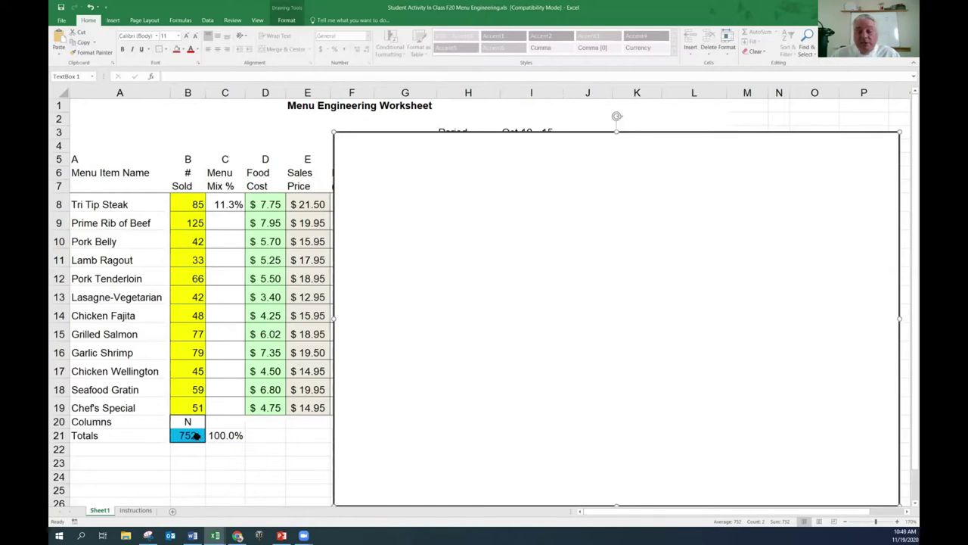
- Examine the total items sold and the Tri Tip Steak row's number sold, menu mix formula, food cost and sales price
{"action": "left_click", "coordinate": [193, 421]}
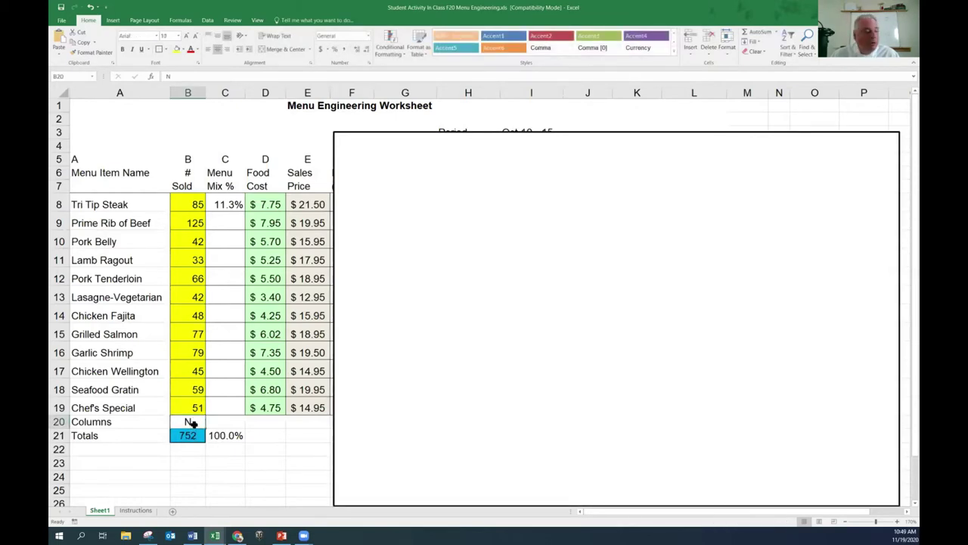
{"action": "left_click", "coordinate": [189, 438]}
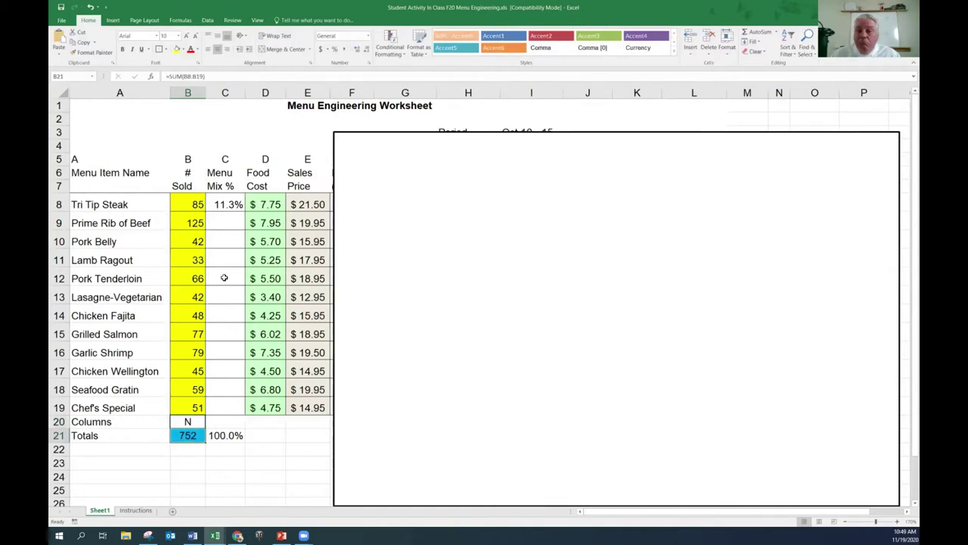
{"action": "left_click", "coordinate": [193, 204]}
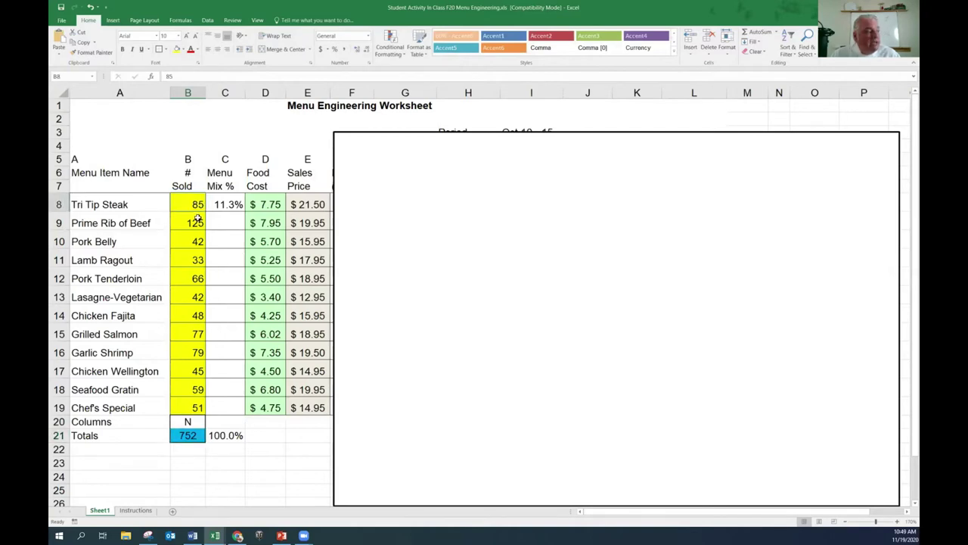
{"action": "left_click", "coordinate": [185, 435]}
{"action": "left_click", "coordinate": [231, 211]}
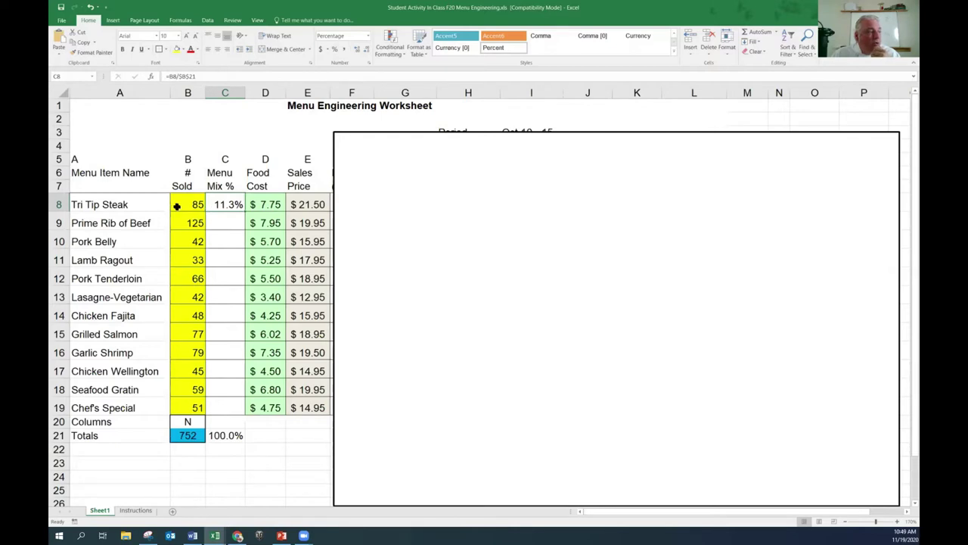
{"action": "left_click", "coordinate": [272, 204]}
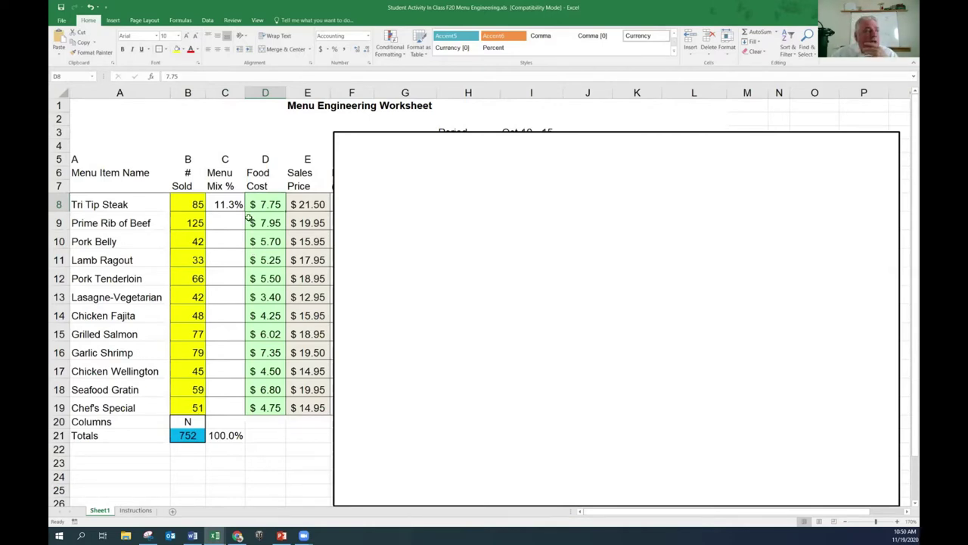
{"action": "left_click", "coordinate": [300, 205]}
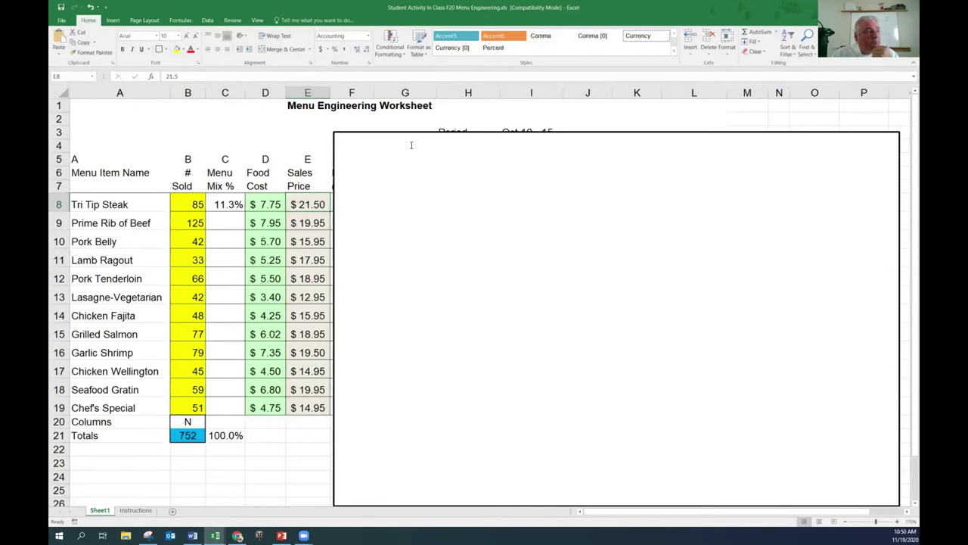
- Move the blank cover box down to expose the full Tri Tip Steak row and inspect its Item CM formula
{"action": "left_click_drag", "start_coordinate": [411, 145], "coordinate": [405, 231]}
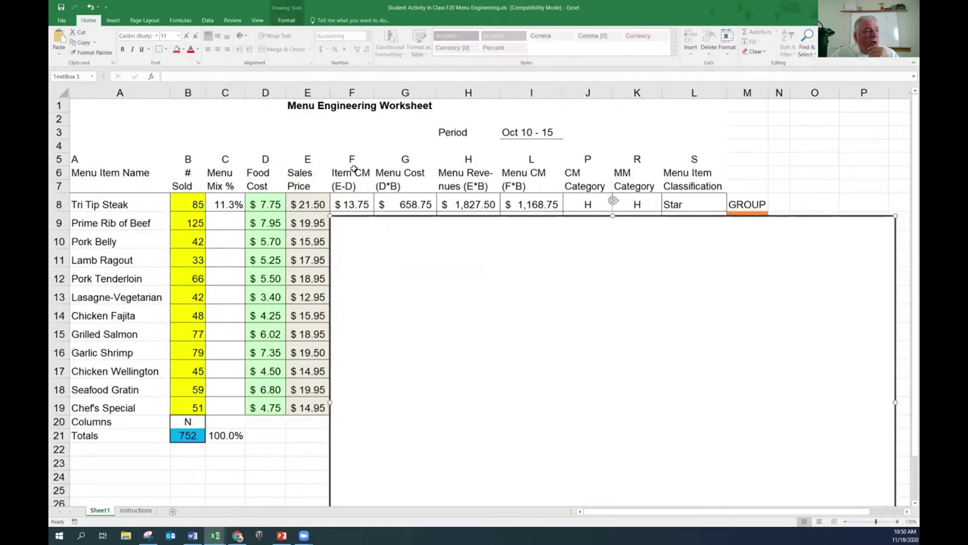
{"action": "left_click", "coordinate": [363, 205]}
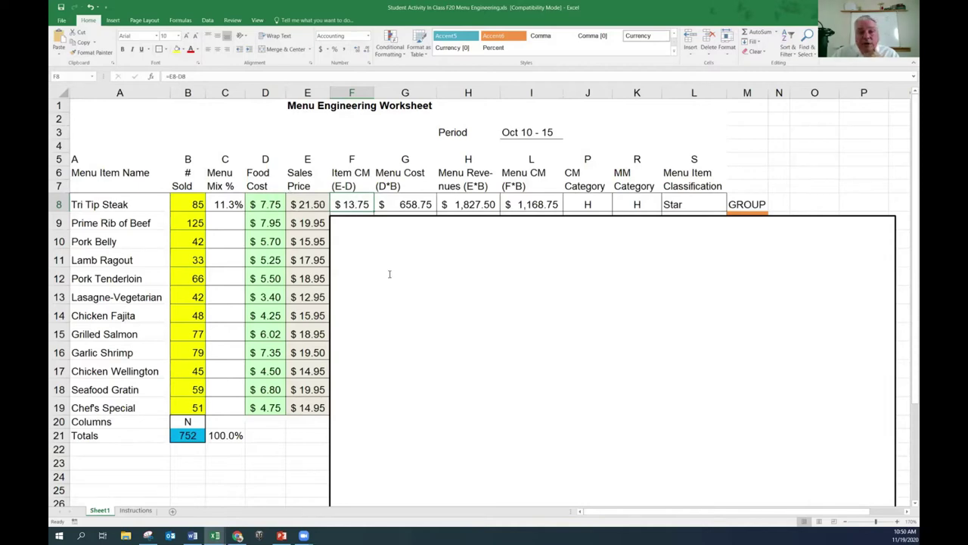
{"action": "left_click", "coordinate": [352, 172]}
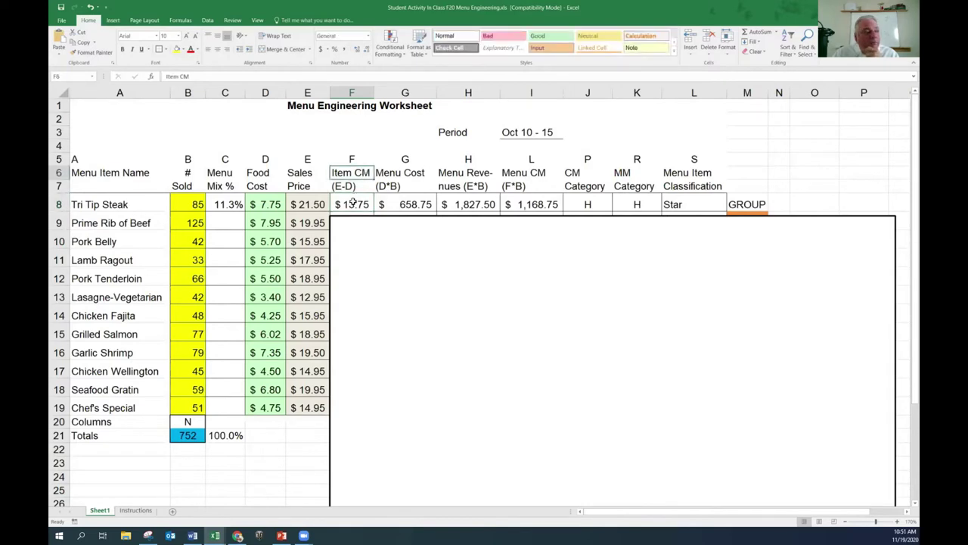
{"action": "left_click", "coordinate": [352, 203]}
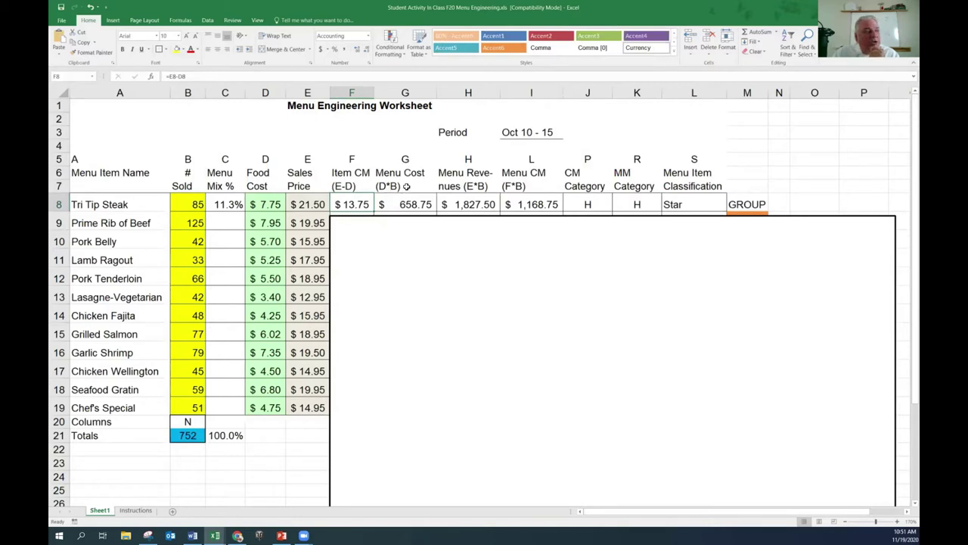
- Examine how the Tri Tip Steak Menu Cost is calculated from its number sold and food cost
{"action": "left_click", "coordinate": [185, 203]}
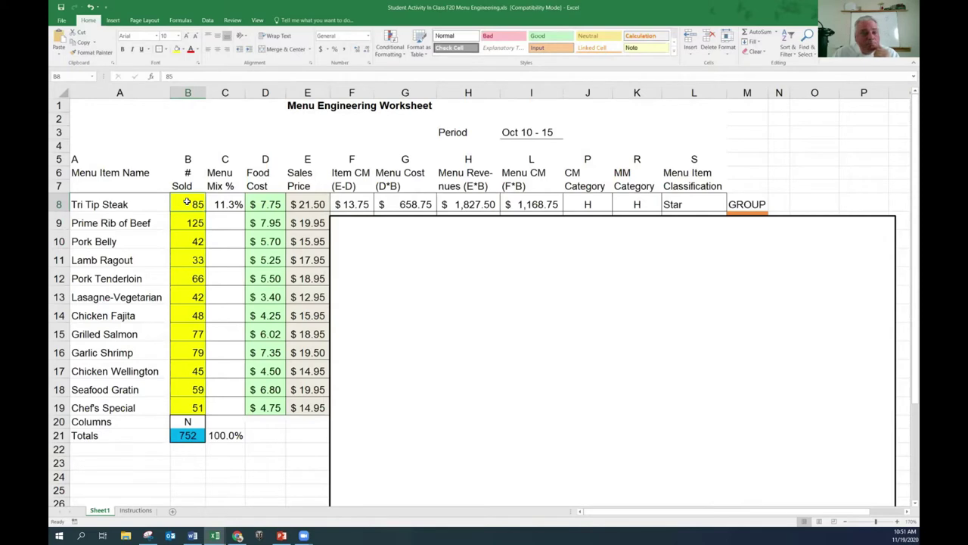
{"action": "left_click", "coordinate": [258, 206]}
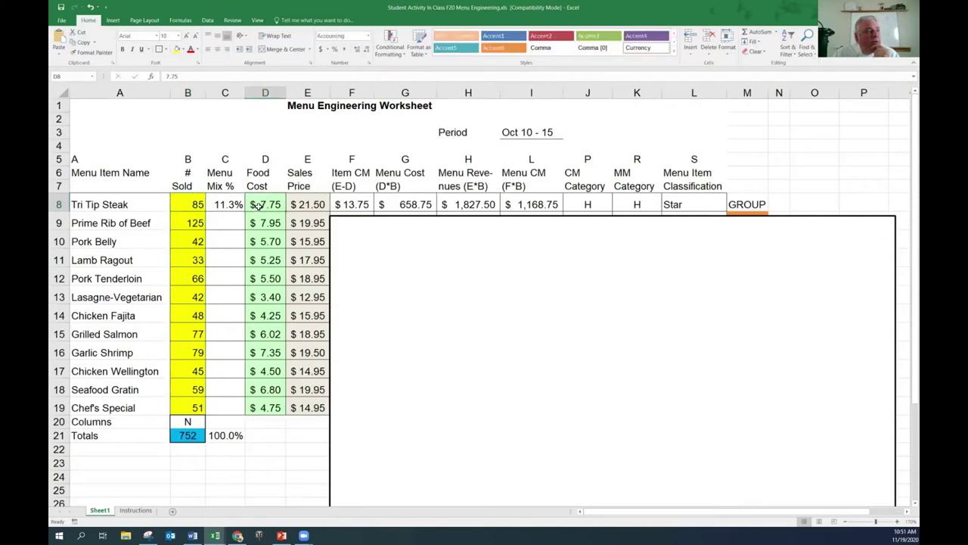
{"action": "left_click", "coordinate": [261, 205]}
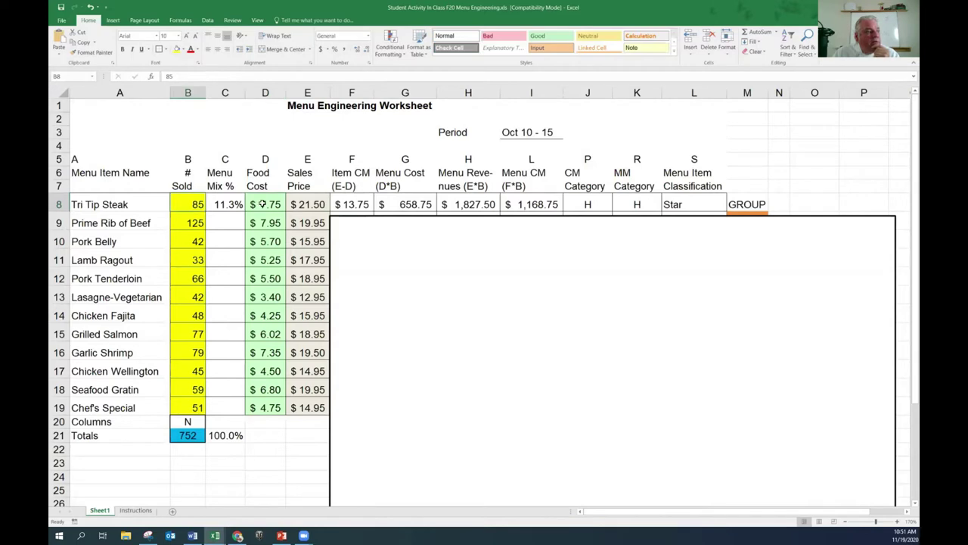
{"action": "left_click", "coordinate": [386, 204]}
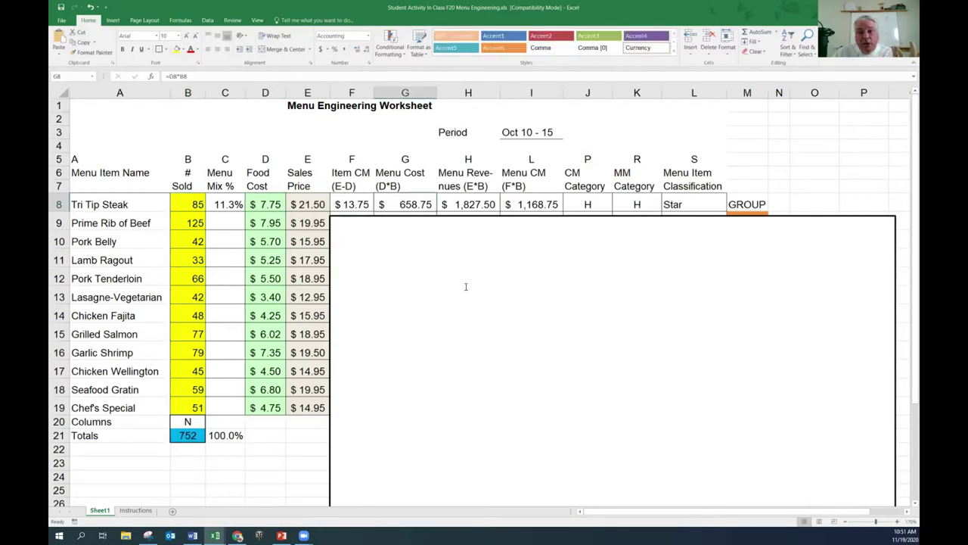
{"action": "left_click", "coordinate": [198, 205]}
{"action": "left_click", "coordinate": [401, 207]}
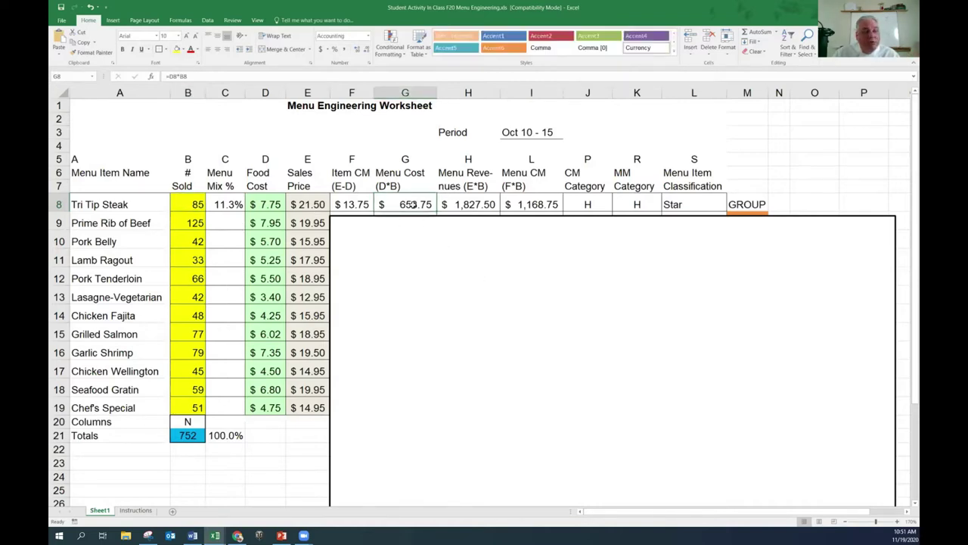
- Examine the Tri Tip Steak Menu Revenues and Menu CM formulas together with the number sold and sales price they use
{"action": "left_click", "coordinate": [466, 206]}
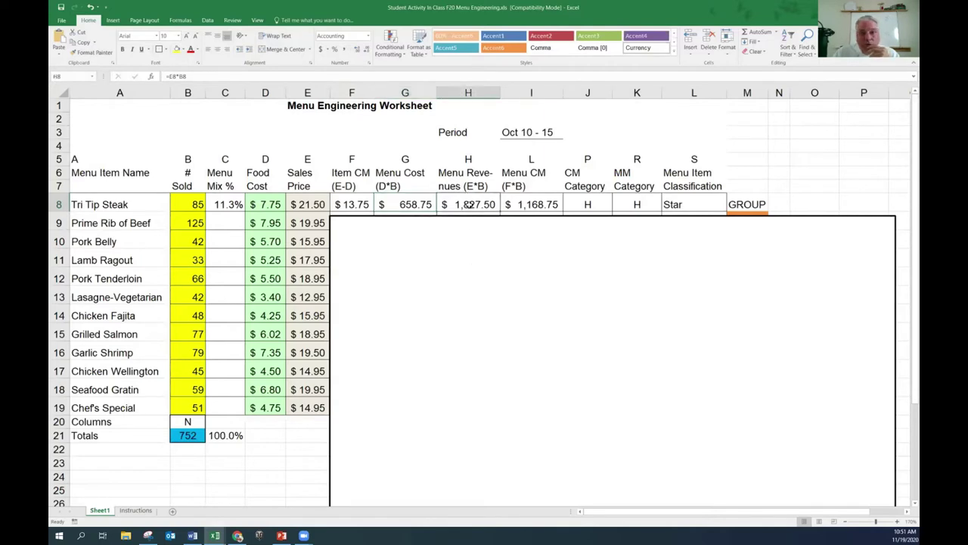
{"action": "left_click", "coordinate": [180, 203]}
{"action": "left_click", "coordinate": [293, 203]}
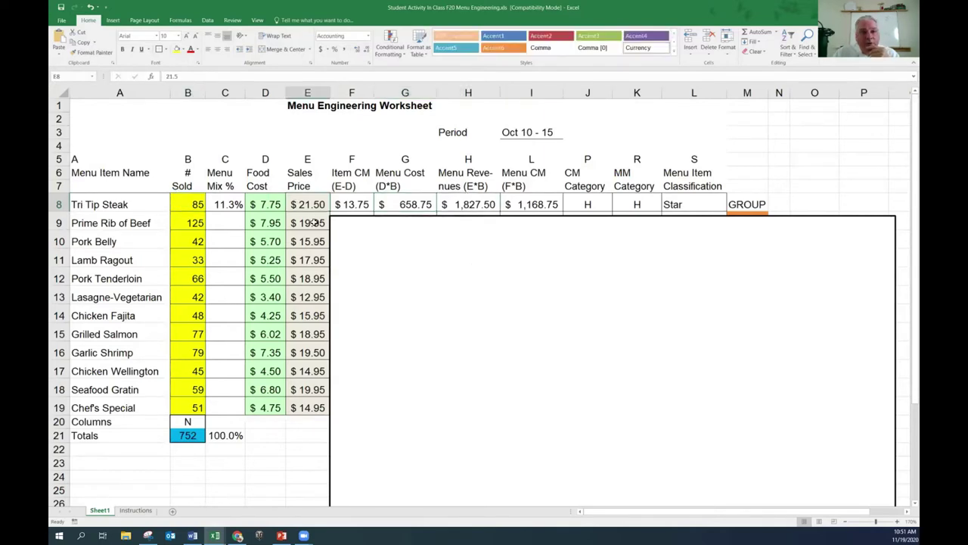
{"action": "left_click", "coordinate": [463, 203]}
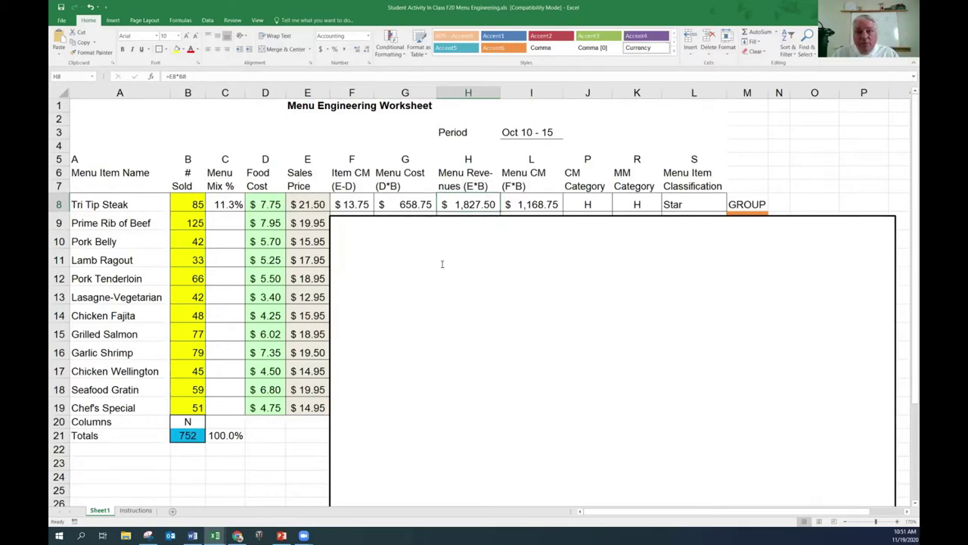
{"action": "left_click", "coordinate": [531, 175]}
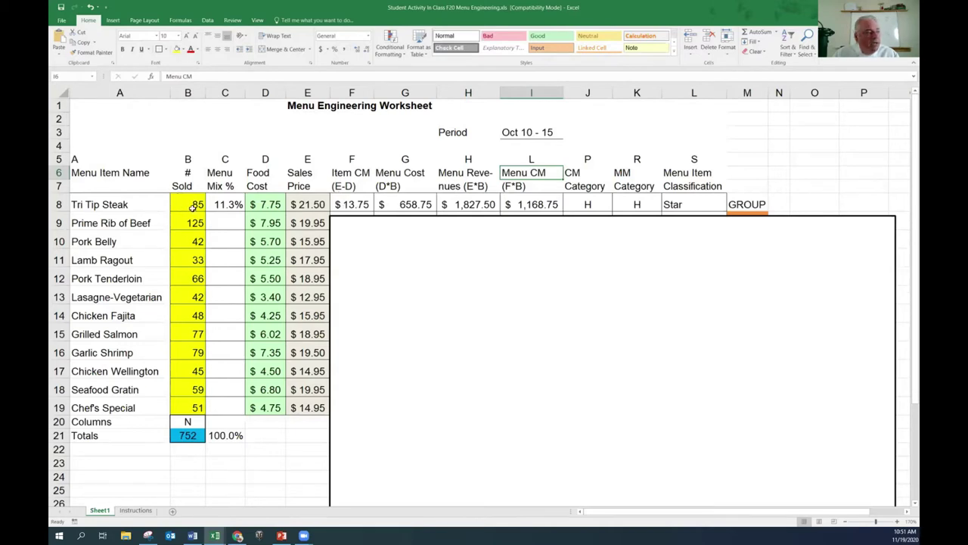
{"action": "left_click", "coordinate": [517, 204]}
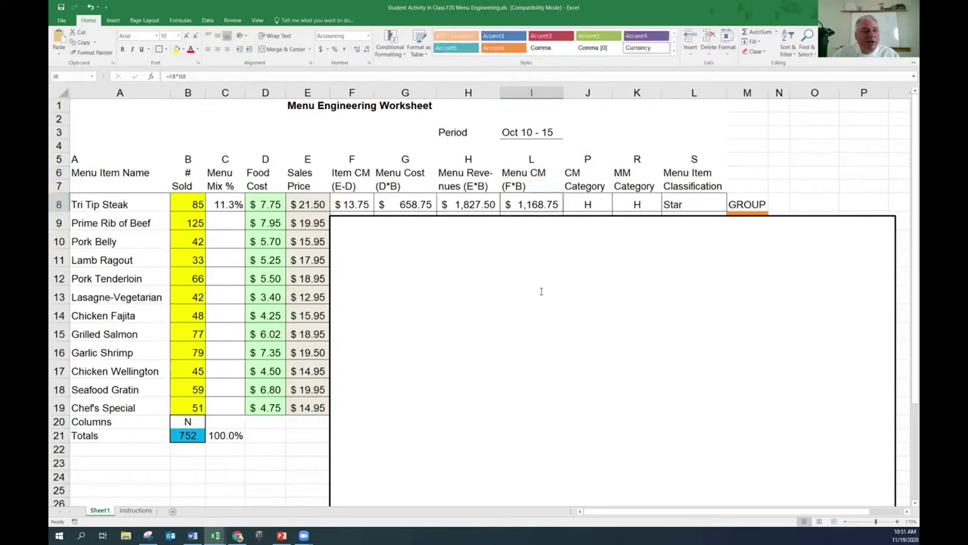
- Move the blank cover box aside to view the calculation columns and totals, and place it just below the Prime Rib of Beef row
{"action": "left_click", "coordinate": [549, 251]}
{"action": "left_click_drag", "start_coordinate": [612, 200], "coordinate": [847, 123]}
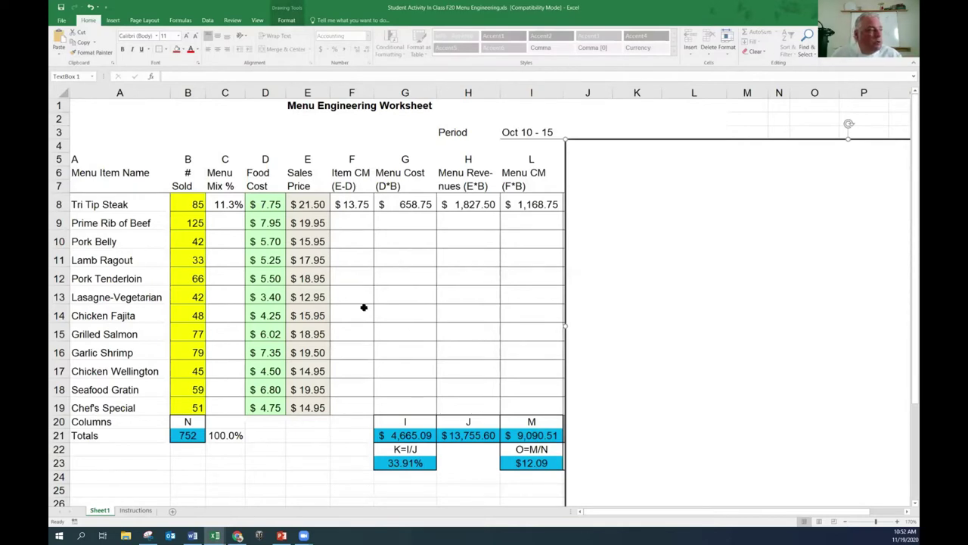
{"action": "left_click_drag", "start_coordinate": [625, 138], "coordinate": [225, 232]}
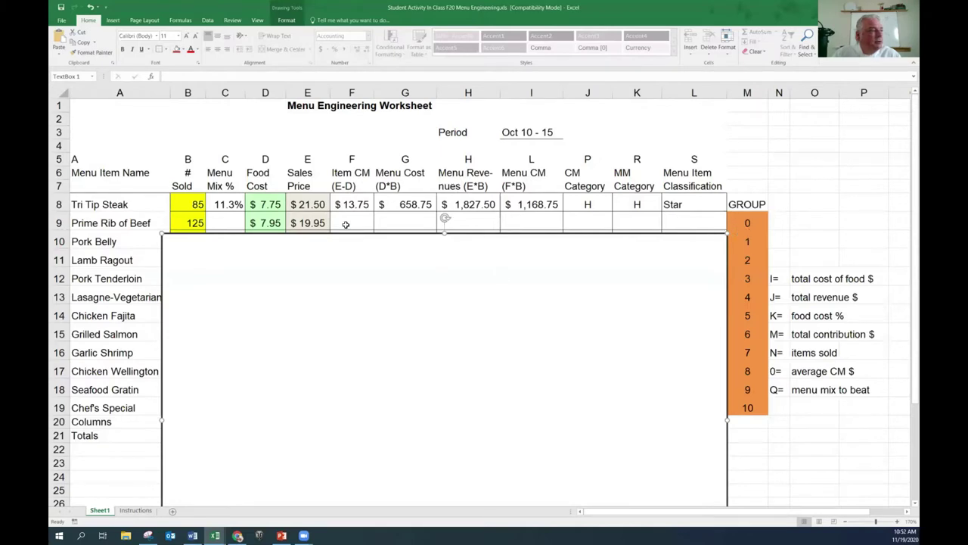
- Check the Prime Rib of Beef Item CM formula and raise the cover box to just below the Tri Tip Steak row
{"action": "left_click", "coordinate": [348, 223]}
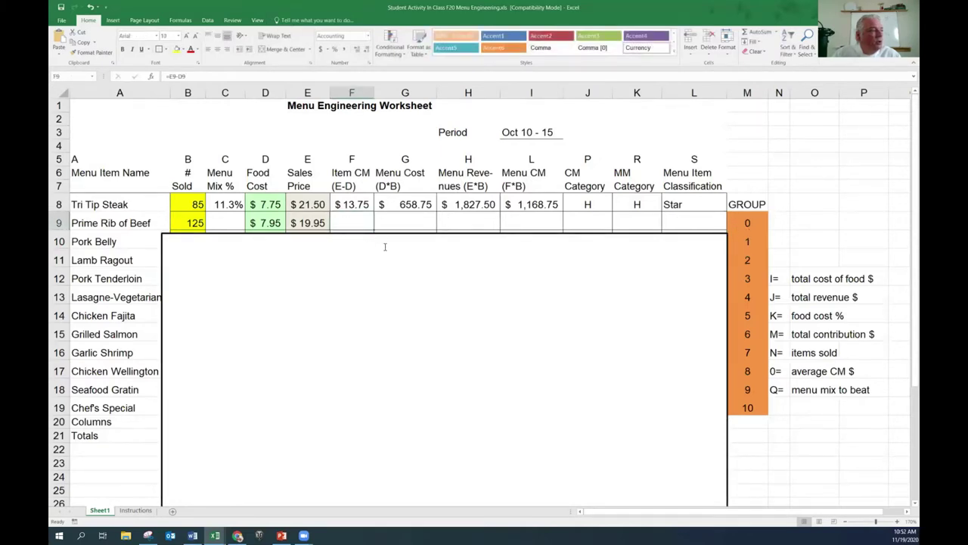
{"action": "left_click", "coordinate": [385, 246]}
{"action": "left_click_drag", "start_coordinate": [389, 233], "coordinate": [389, 215]}
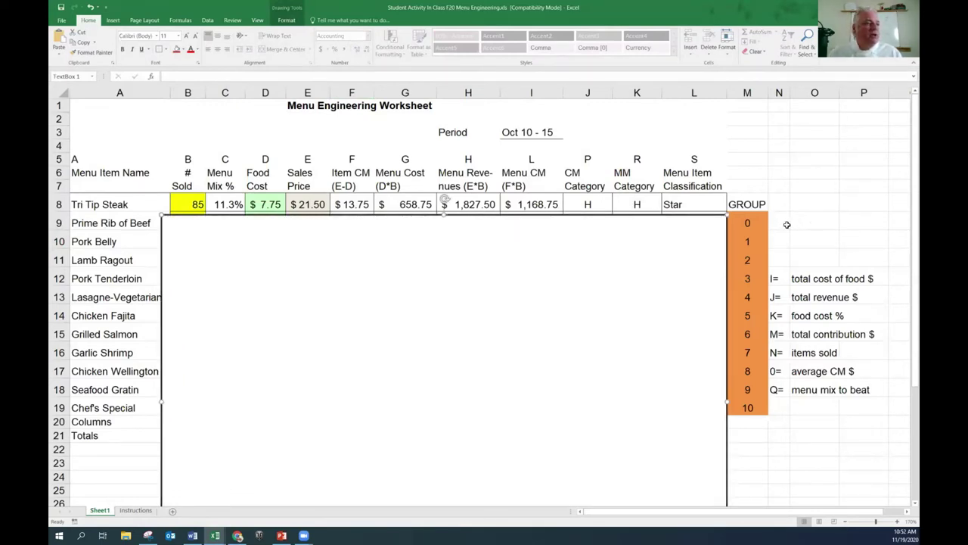
- Review the group numbers from 0 to 10 and lower the cover box to below the Chef's Special row
{"action": "left_click", "coordinate": [748, 221]}
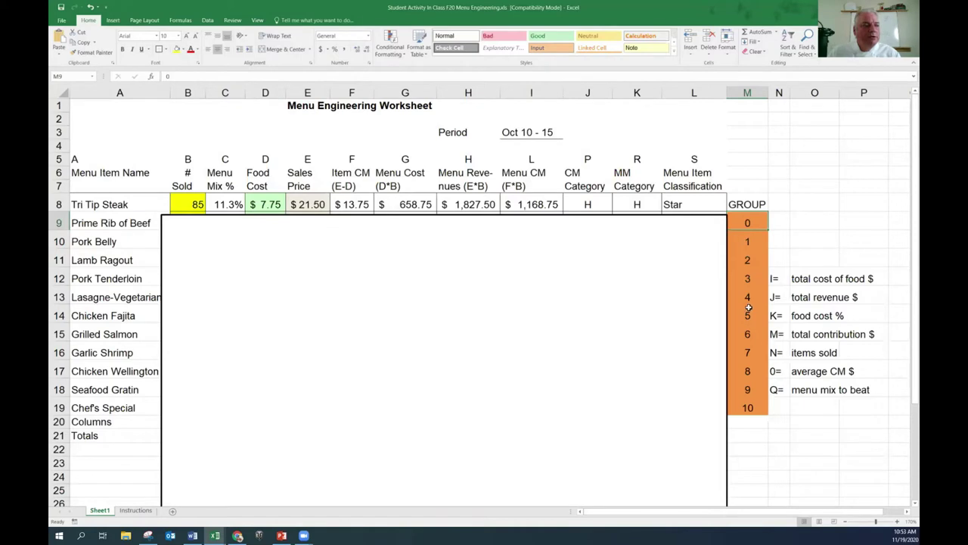
{"action": "left_click", "coordinate": [747, 407]}
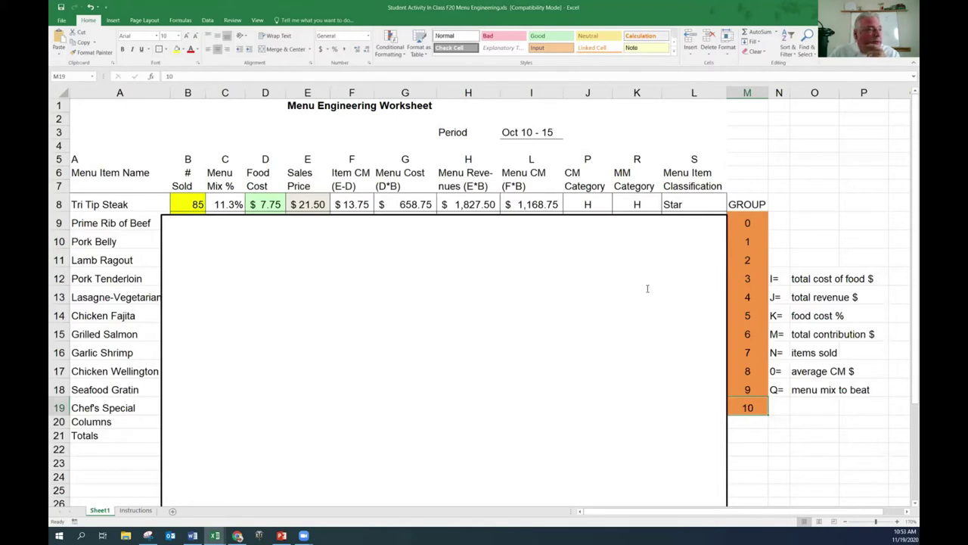
{"action": "left_click", "coordinate": [530, 219]}
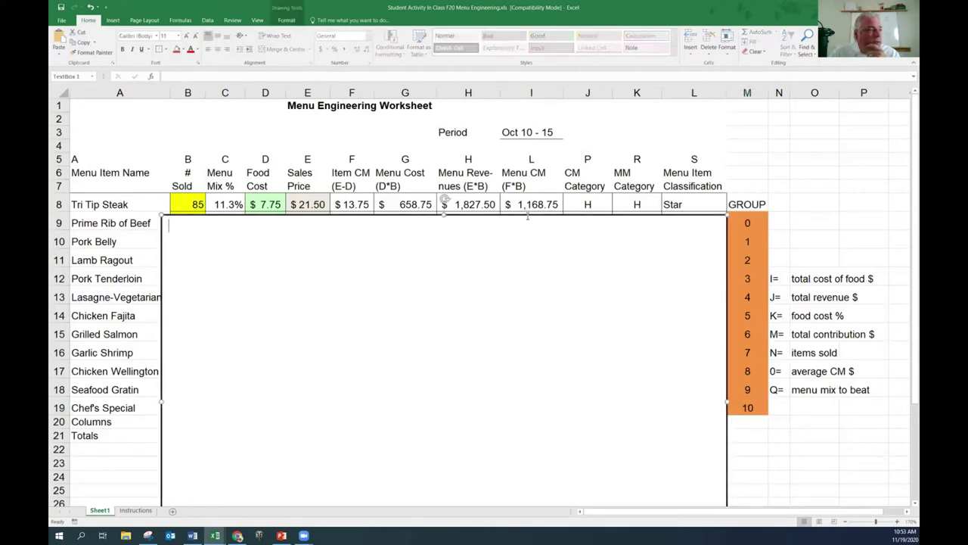
{"action": "left_click_drag", "start_coordinate": [529, 218], "coordinate": [531, 258]}
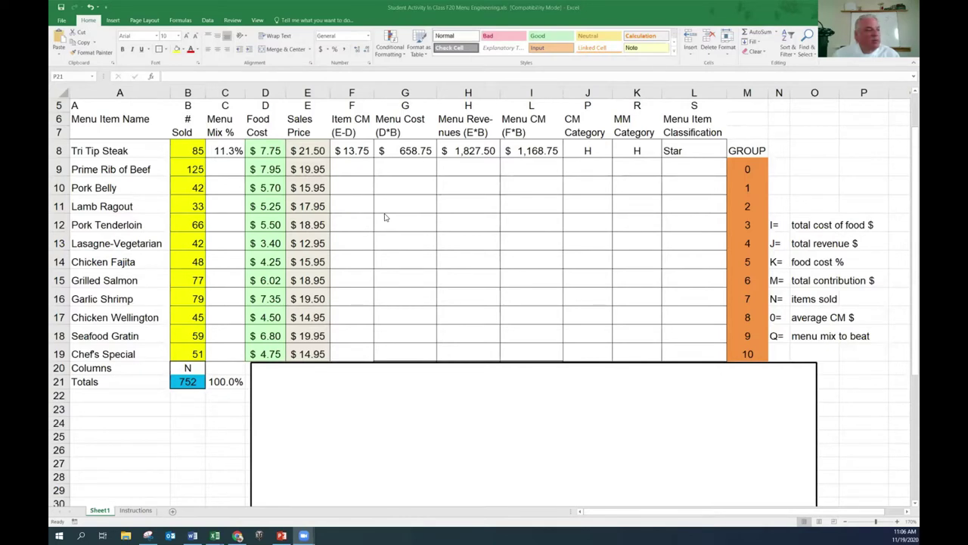
- Set the font colour of the Prime Rib of Beef Menu Mix % and Item CM cells, C9 and F9, to blue
{"action": "left_click", "coordinate": [221, 168]}
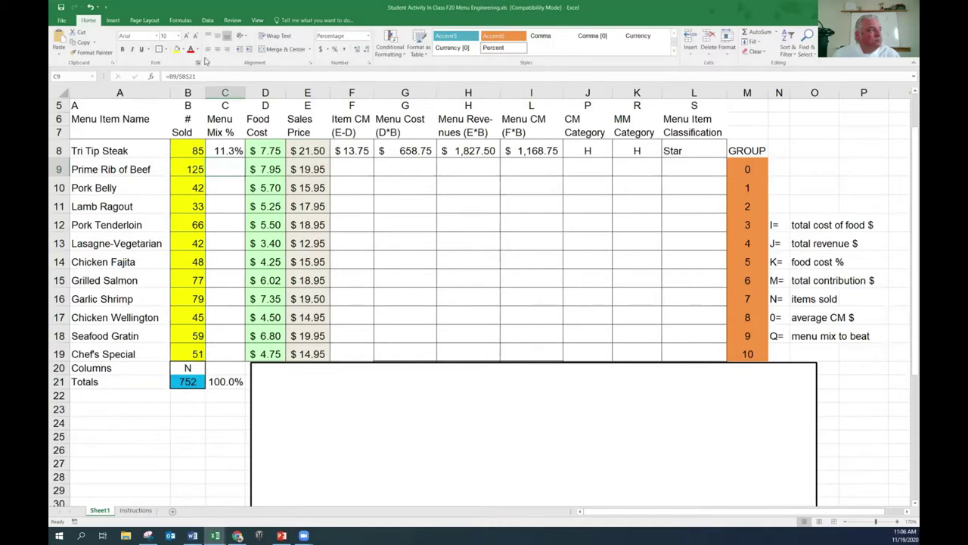
{"action": "left_click", "coordinate": [197, 50]}
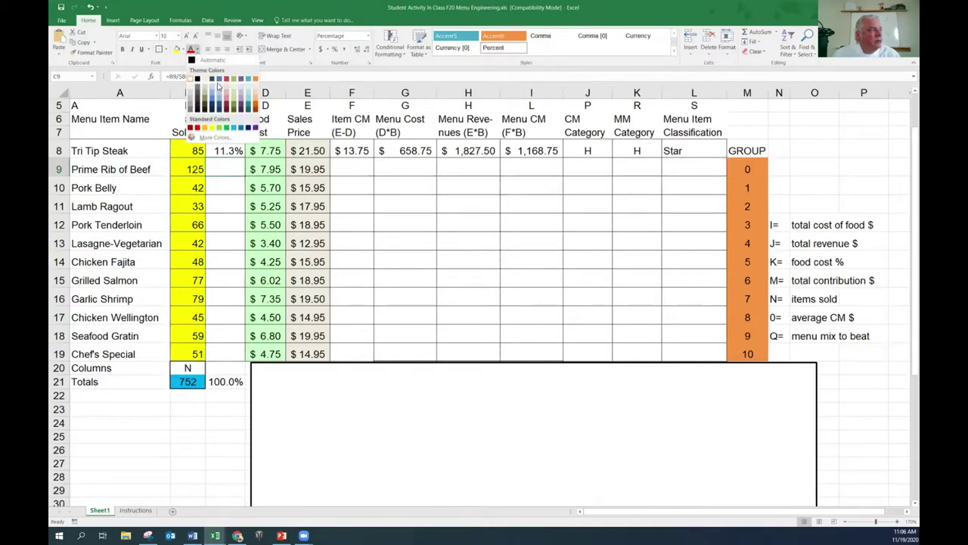
{"action": "left_click", "coordinate": [214, 83]}
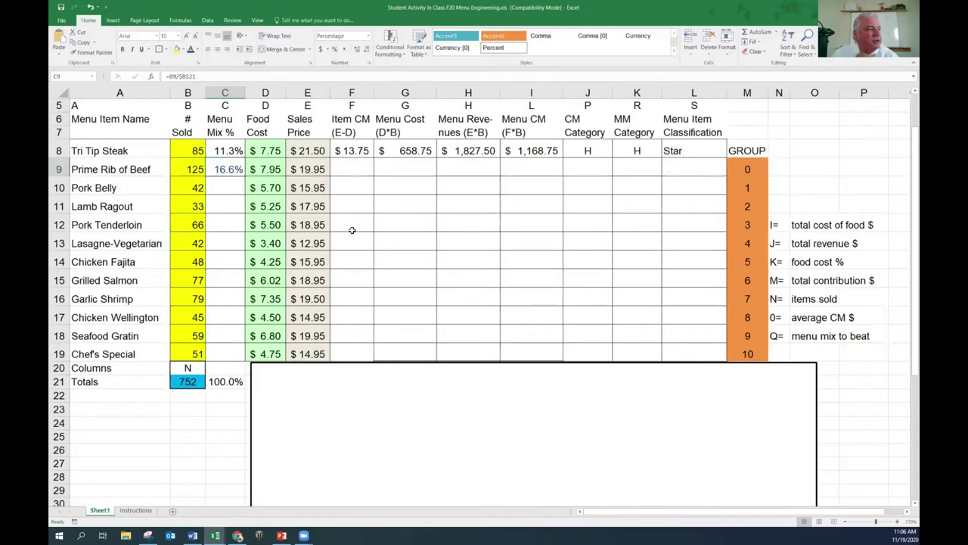
{"action": "left_click", "coordinate": [344, 171]}
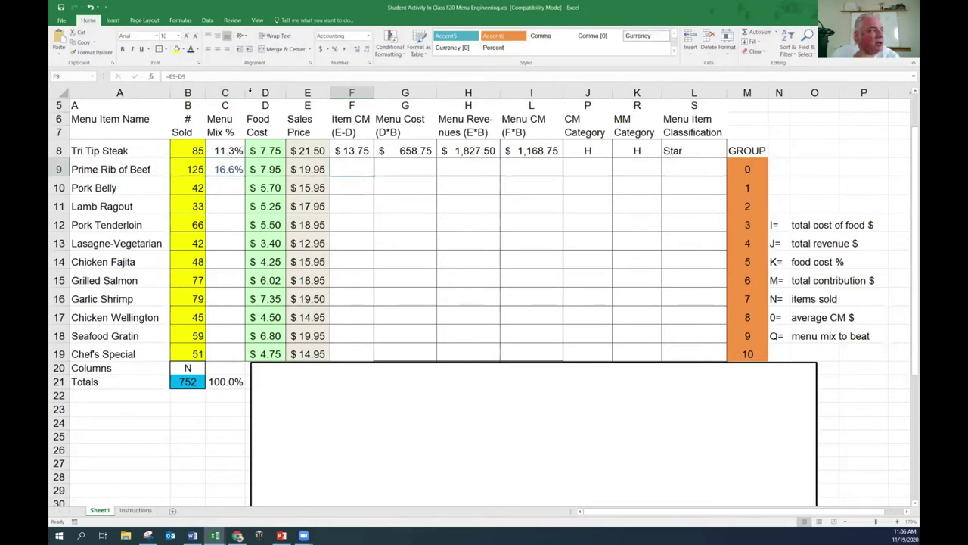
{"action": "left_click", "coordinate": [192, 49]}
- Examine which columns feed the Menu Cost, Menu Revenues and Menu CM calculations, using the Tri Tip Steak and Prime Rib of Beef figures
{"action": "left_click_drag", "start_coordinate": [392, 171], "coordinate": [524, 173]}
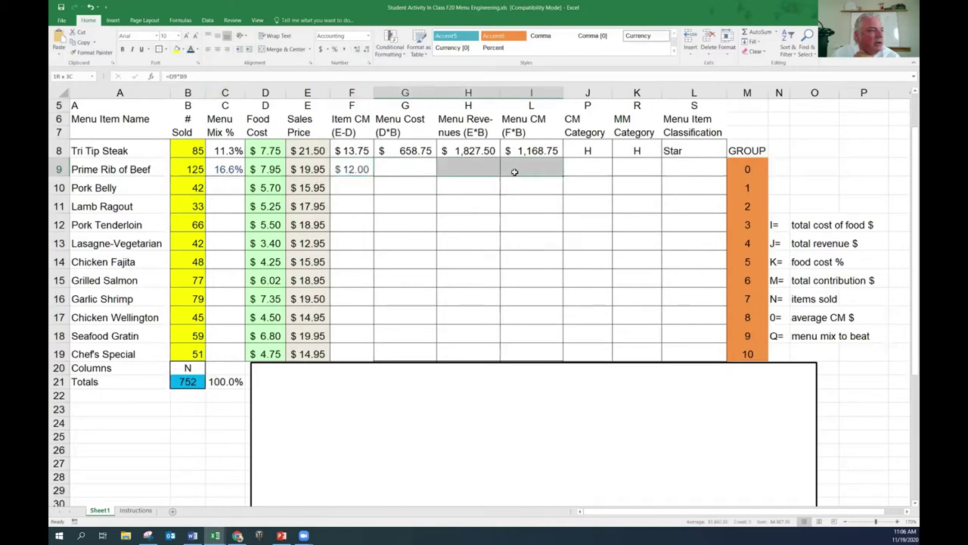
{"action": "left_click", "coordinate": [440, 209]}
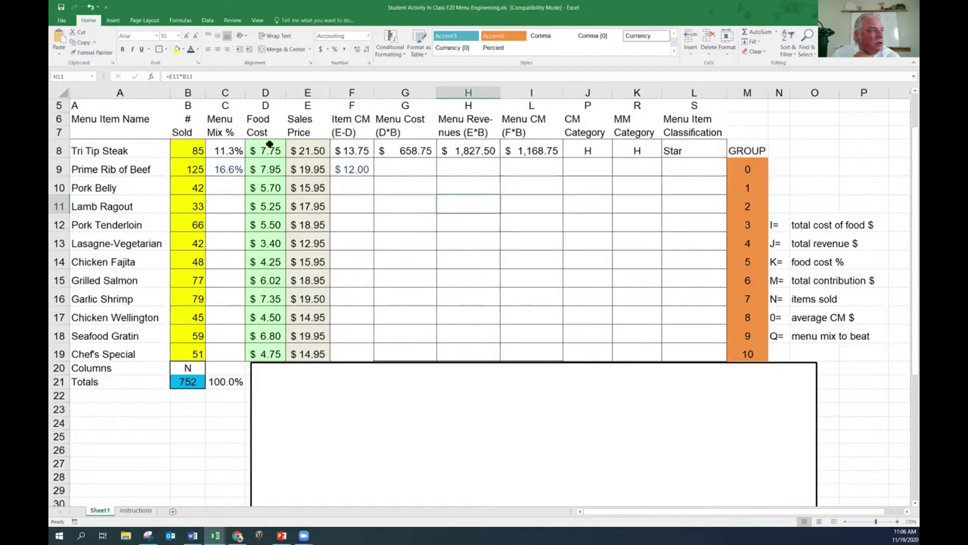
{"action": "left_click_drag", "start_coordinate": [266, 93], "coordinate": [351, 92]}
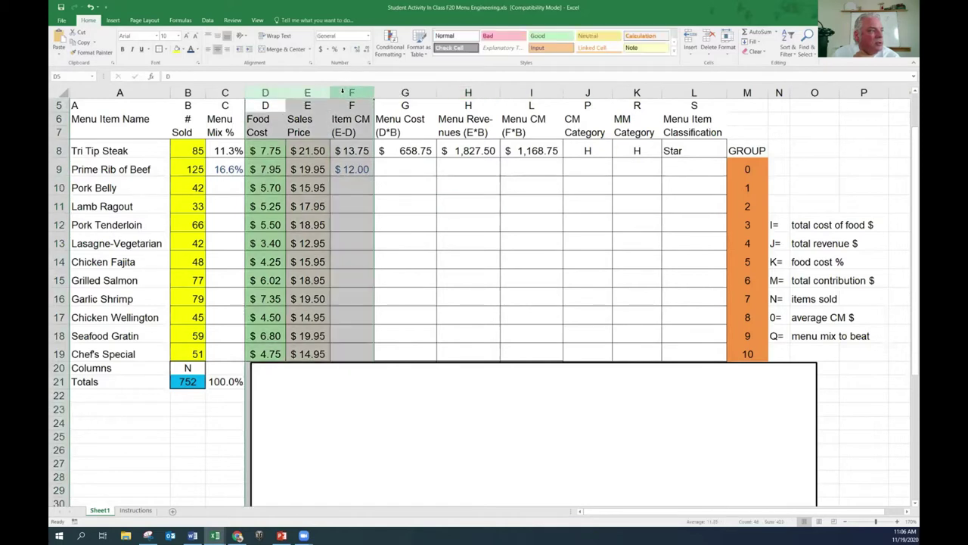
{"action": "left_click", "coordinate": [193, 150]}
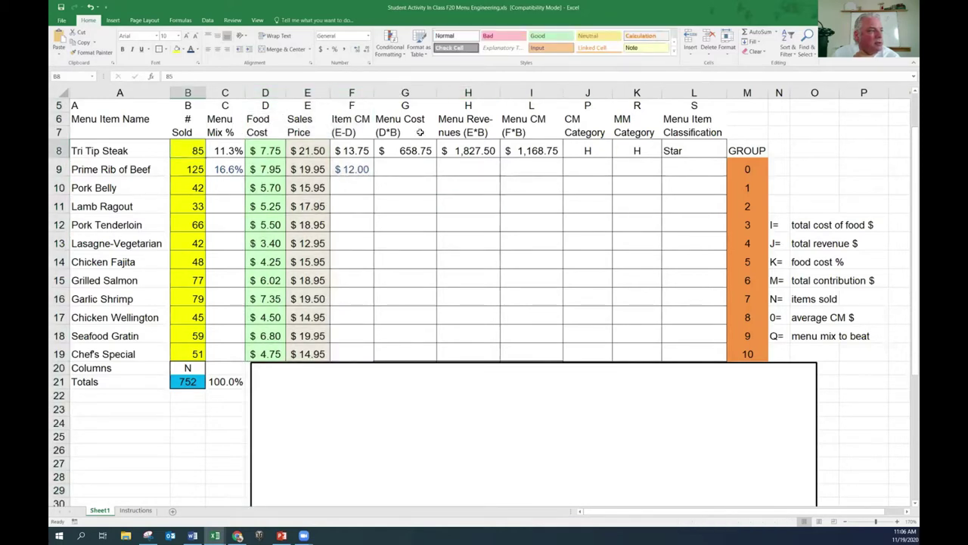
{"action": "left_click_drag", "start_coordinate": [420, 92], "coordinate": [506, 90]}
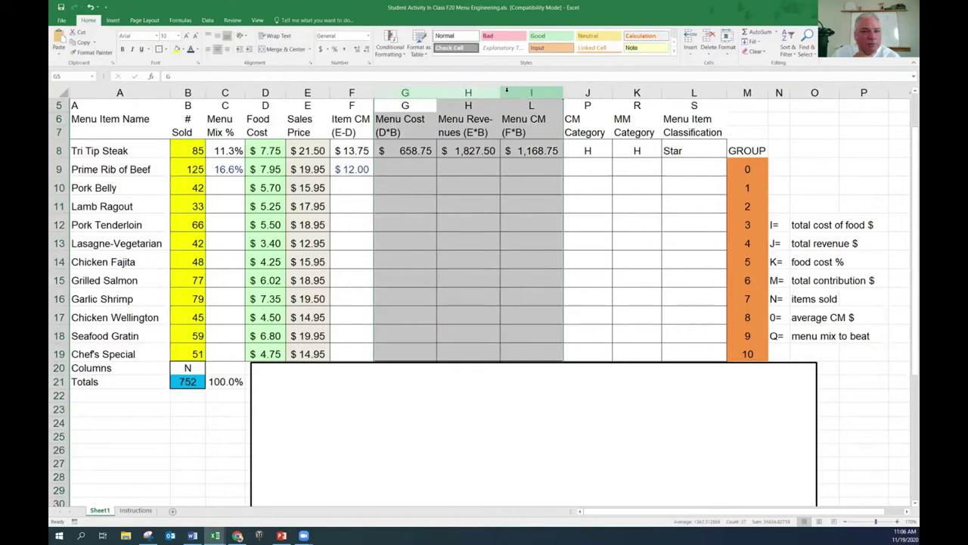
{"action": "left_click", "coordinate": [203, 169]}
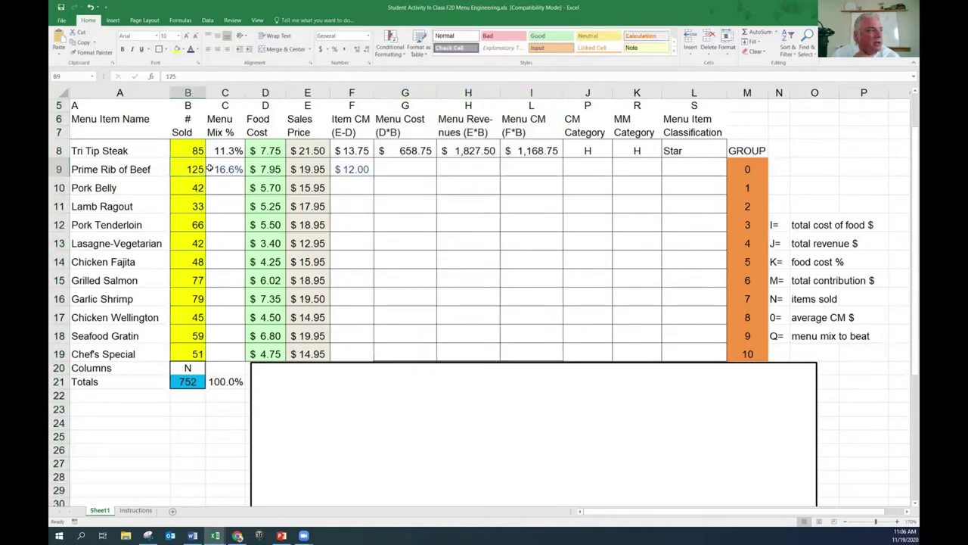
{"action": "left_click", "coordinate": [398, 167]}
{"action": "left_click", "coordinate": [270, 171]}
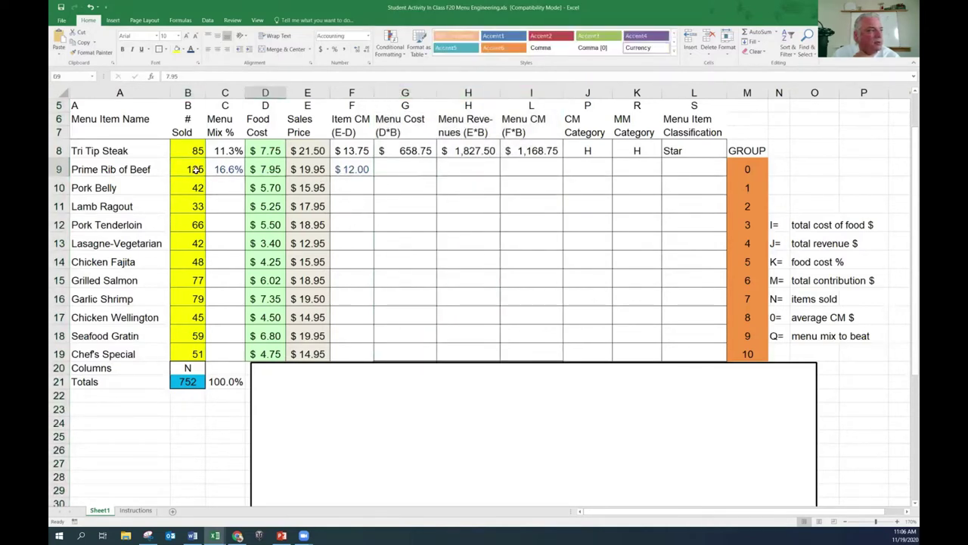
{"action": "left_click", "coordinate": [186, 169]}
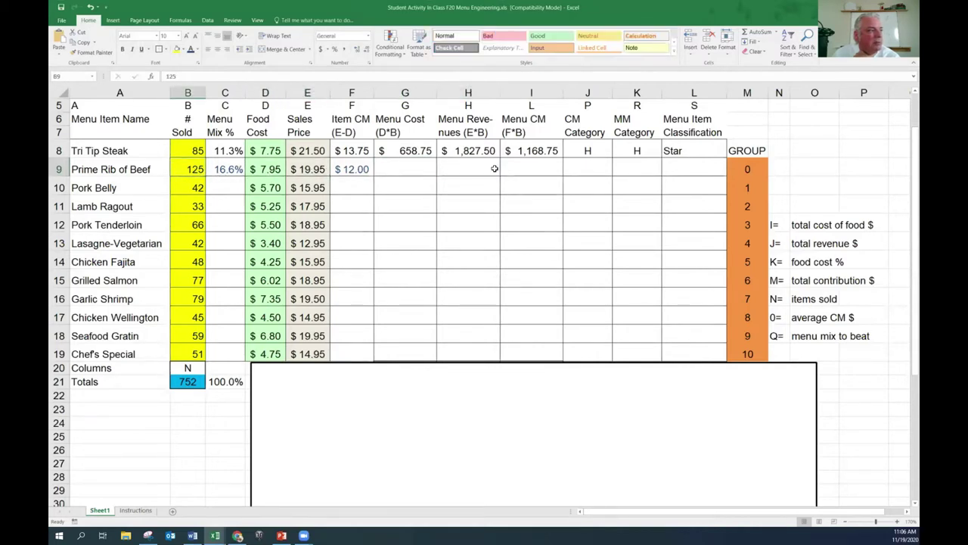
- Set the font colour of the Prime Rib of Beef Menu Cost, Menu Revenues and Menu CM cells, G9:I9, to blue
{"action": "left_click_drag", "start_coordinate": [405, 169], "coordinate": [530, 168]}
{"action": "key", "text": "ctrl+d"}
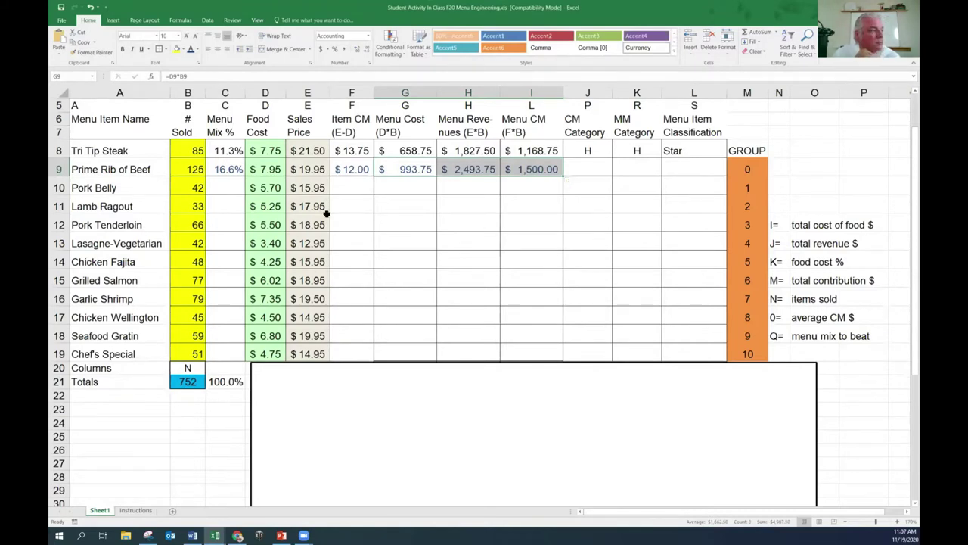
- Set the font colour of the Pork Belly Menu Mix %, Item CM, Menu Cost, Menu Revenues and Menu CM cells, C10 and F10:I10, to blue
{"action": "left_click", "coordinate": [245, 189]}
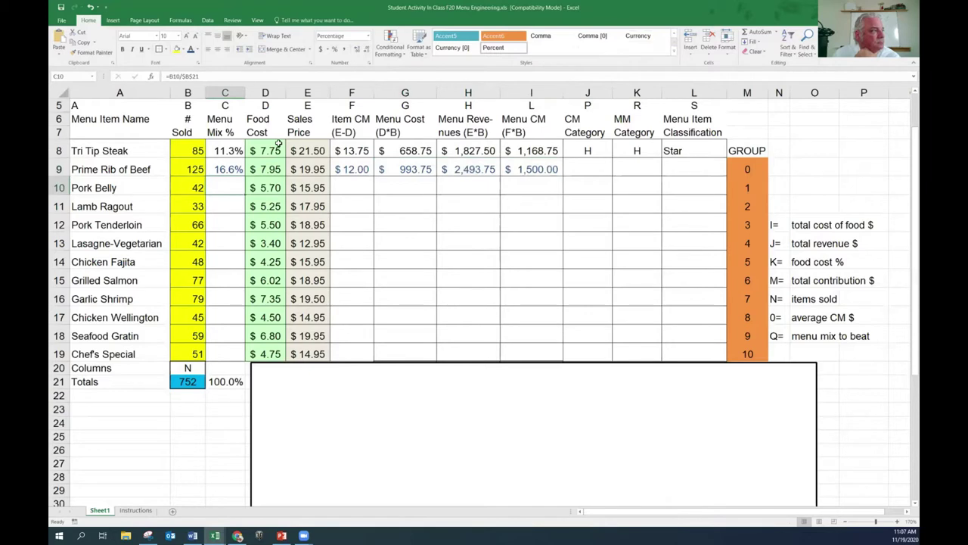
{"action": "left_click", "coordinate": [191, 50]}
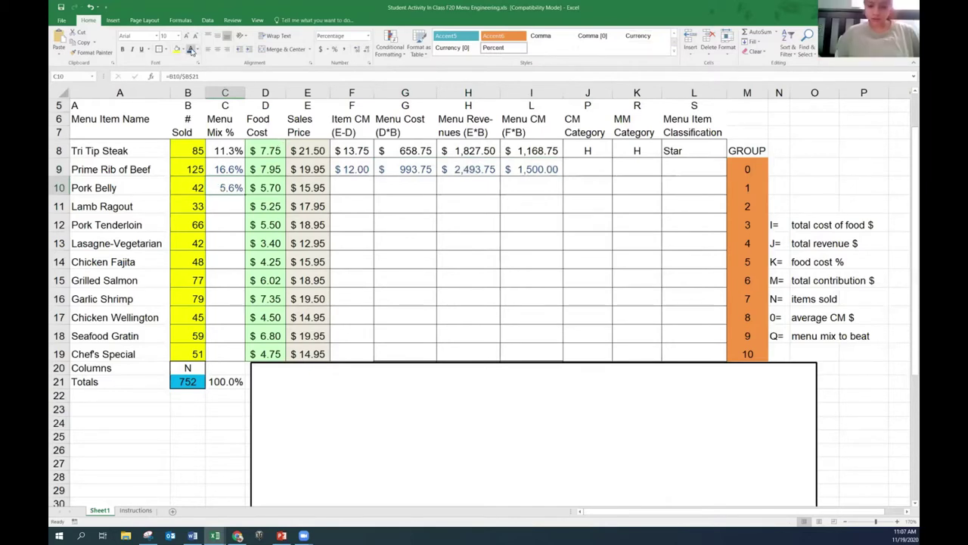
{"action": "left_click", "coordinate": [349, 190]}
{"action": "left_click", "coordinate": [190, 50]}
{"action": "left_click", "coordinate": [415, 190]}
{"action": "left_click_drag", "start_coordinate": [454, 188], "coordinate": [530, 187]}
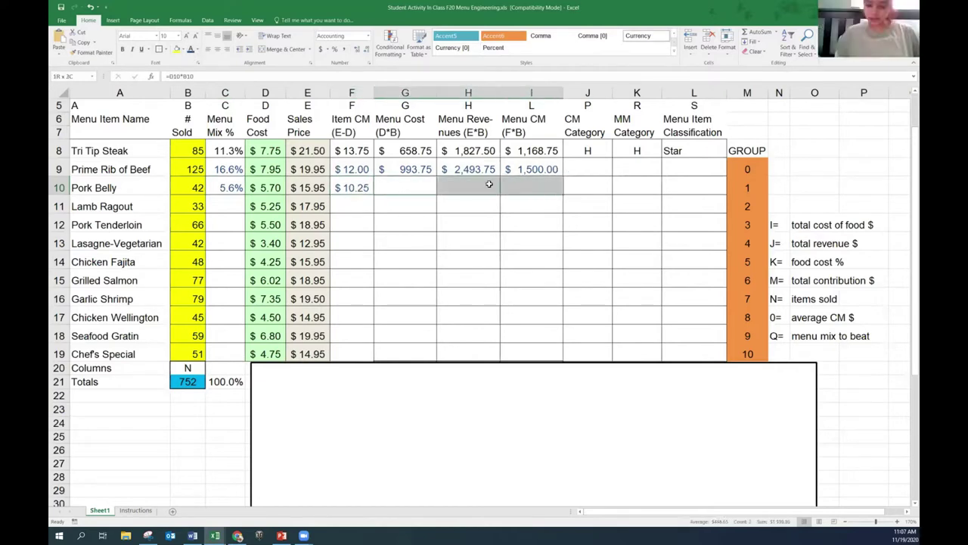
{"action": "left_click", "coordinate": [191, 49]}
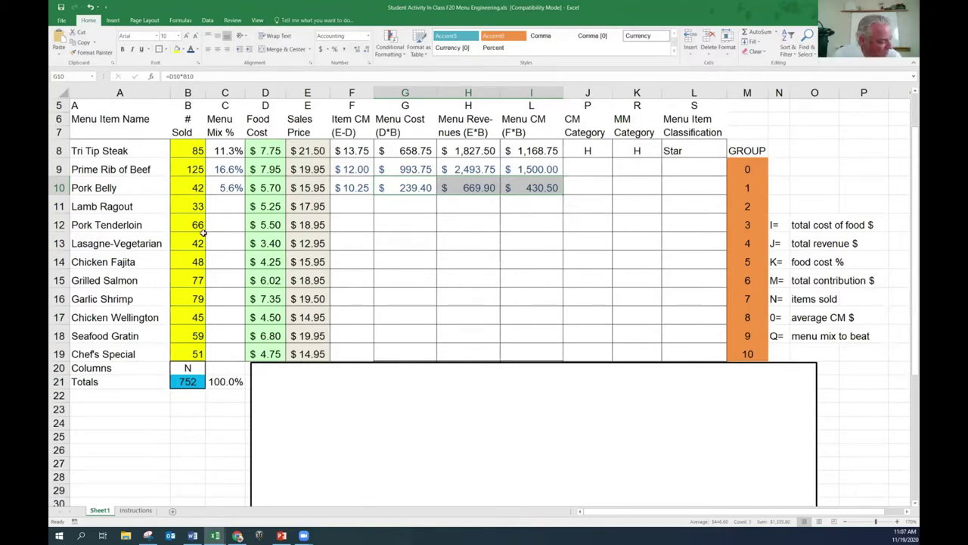
- Reveal the Lamb Ragout results by setting the font colour of C11 and F11:I11 to blue
{"action": "left_click", "coordinate": [229, 206]}
{"action": "left_click", "coordinate": [191, 49]}
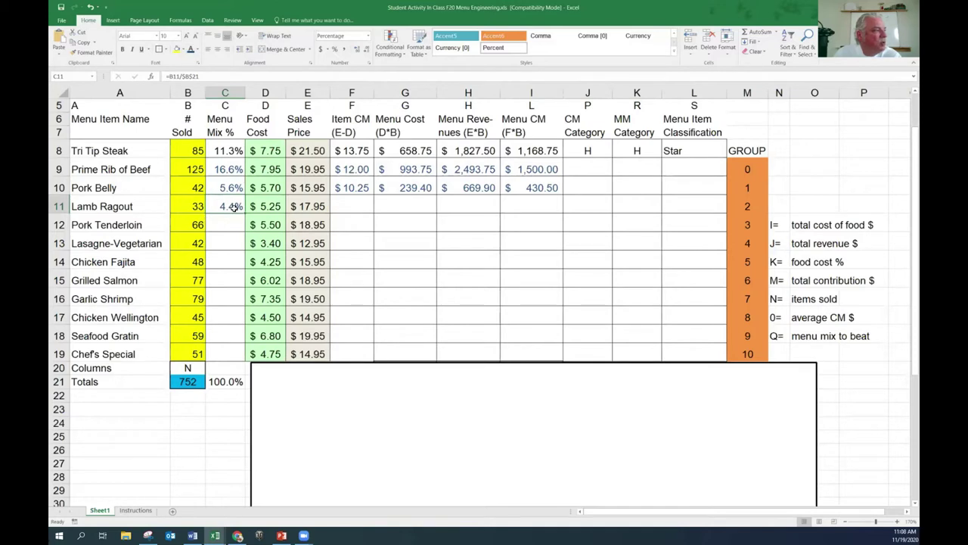
{"action": "left_click_drag", "start_coordinate": [352, 205], "coordinate": [494, 218]}
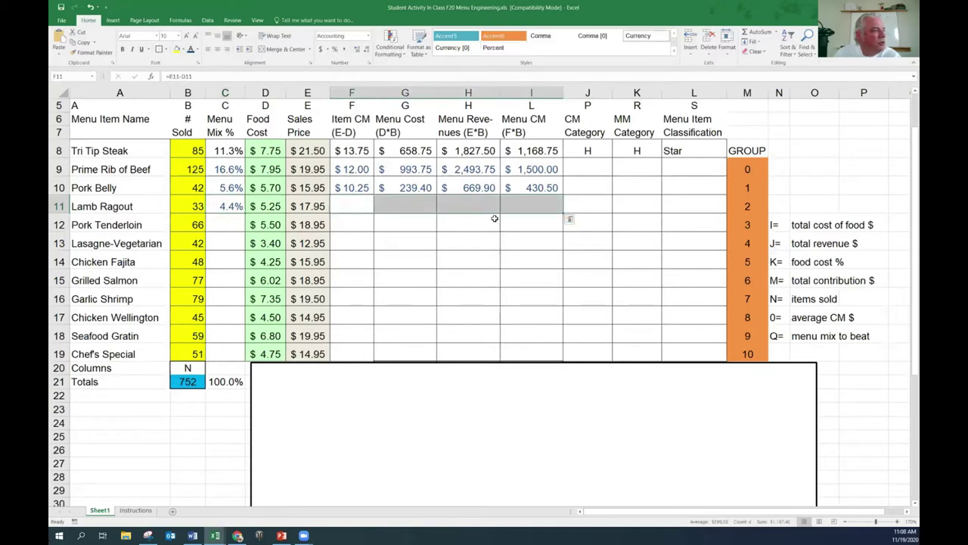
{"action": "left_click", "coordinate": [190, 48]}
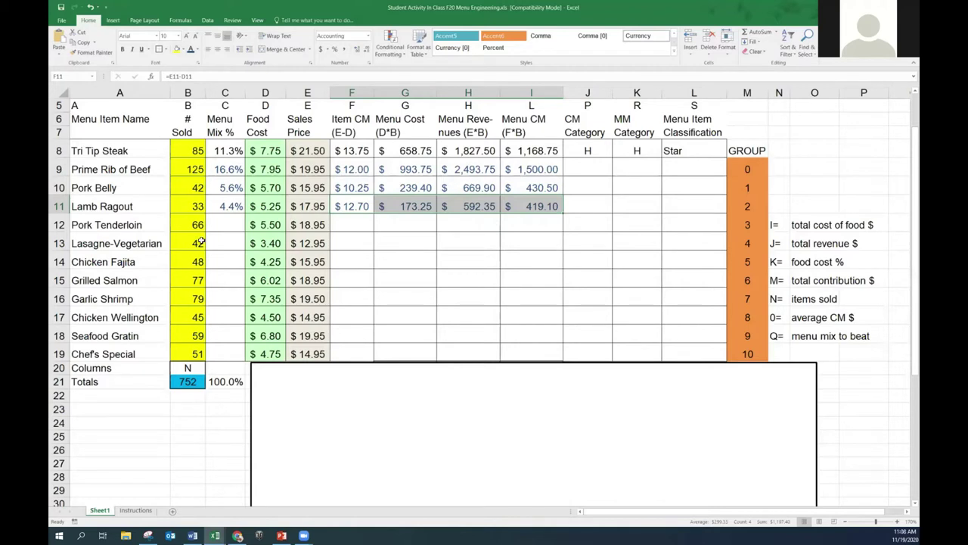
- Reveal the Pork Tenderloin results by setting the font colour of C12 and F12:I12 to blue
{"action": "left_click", "coordinate": [222, 227]}
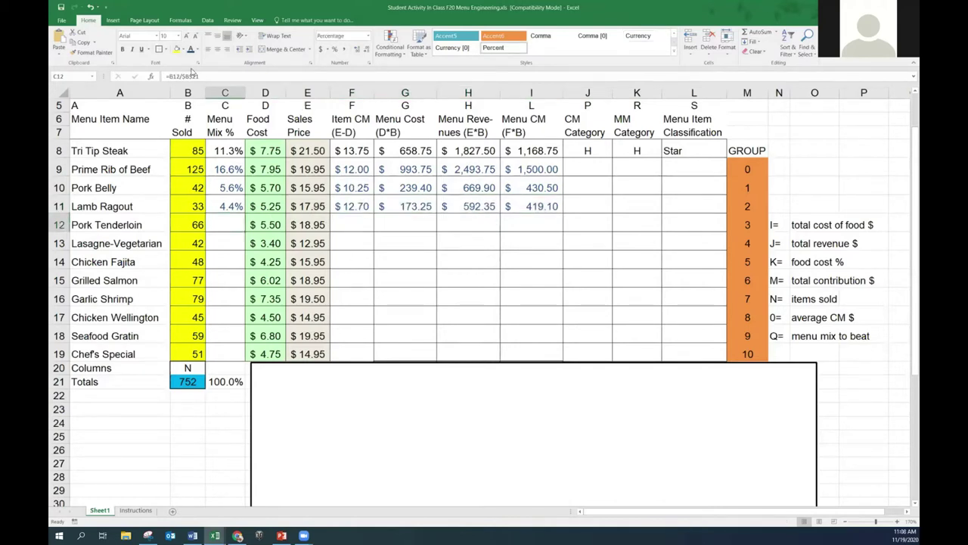
{"action": "left_click_drag", "start_coordinate": [353, 225], "coordinate": [530, 225]}
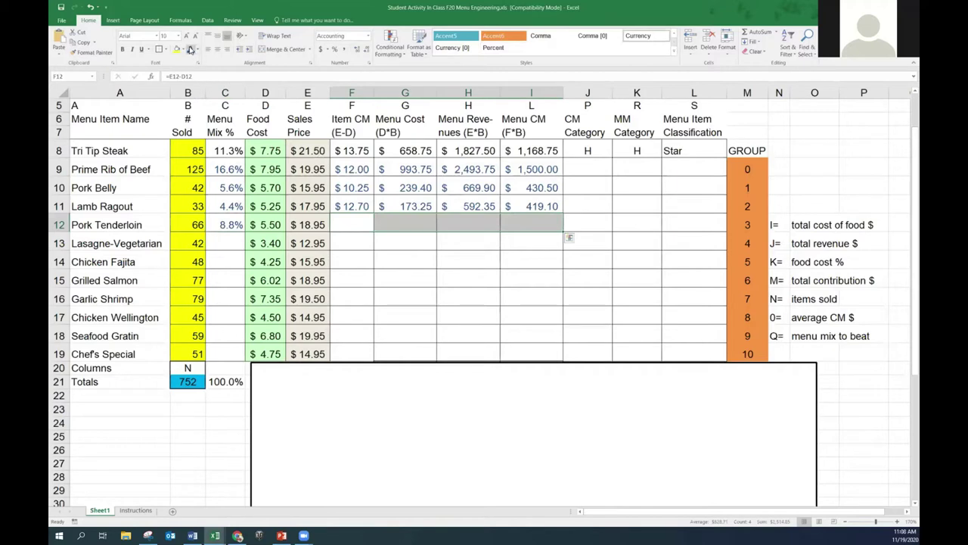
{"action": "left_click", "coordinate": [191, 50]}
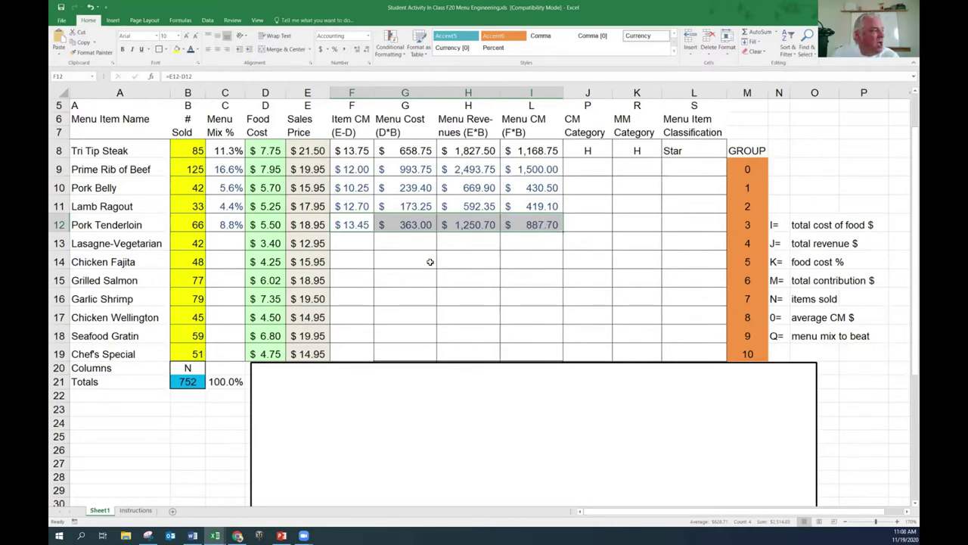
{"action": "left_click", "coordinate": [540, 225]}
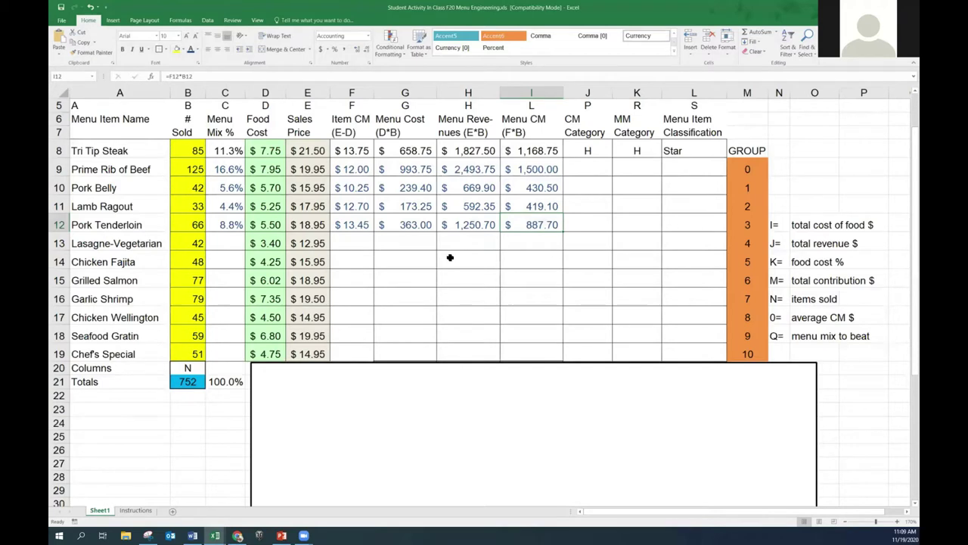
- Colour the hidden Lasagne-Vegetarian values blue, from Menu Mix % in C13 through Item CM to Menu CM in F13:I13
{"action": "left_click", "coordinate": [218, 245]}
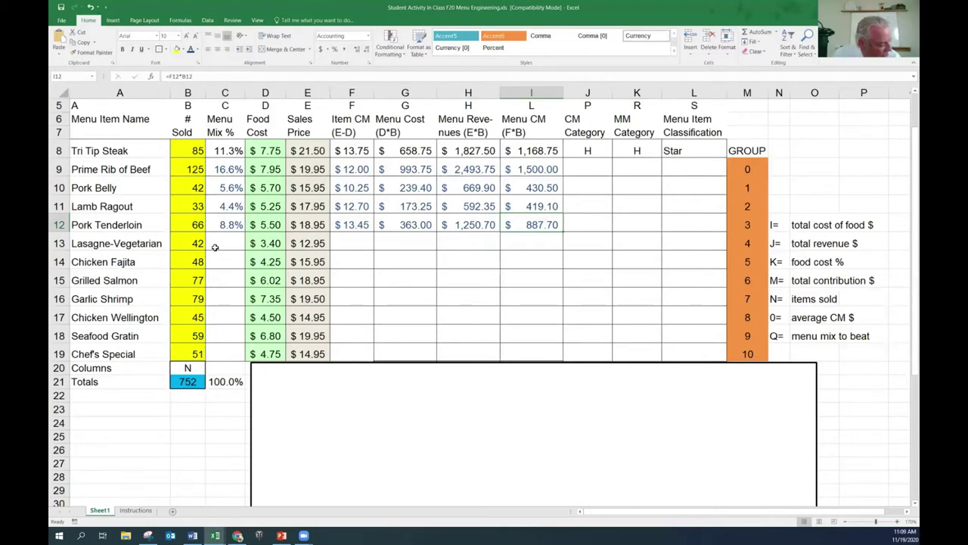
{"action": "left_click", "coordinate": [191, 50]}
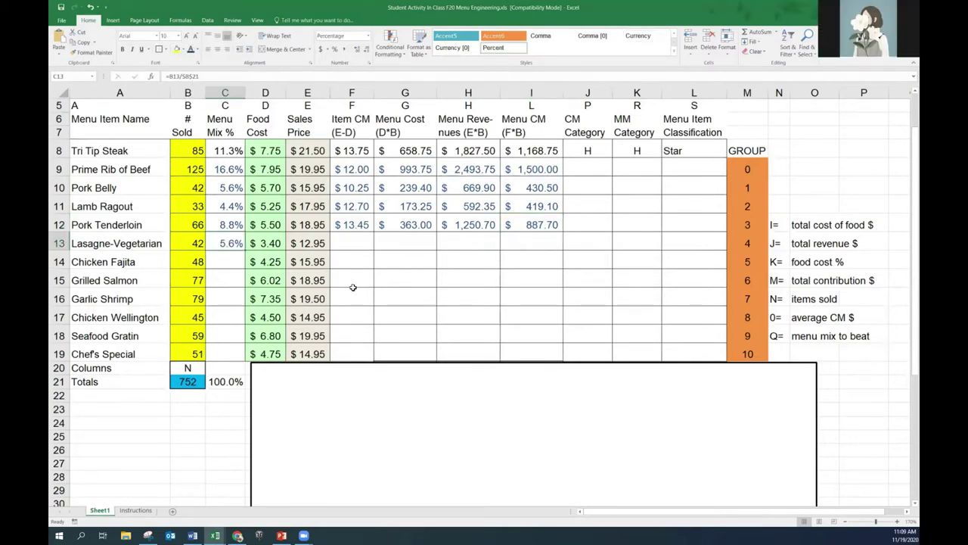
{"action": "left_click", "coordinate": [352, 249]}
{"action": "left_click", "coordinate": [191, 50]}
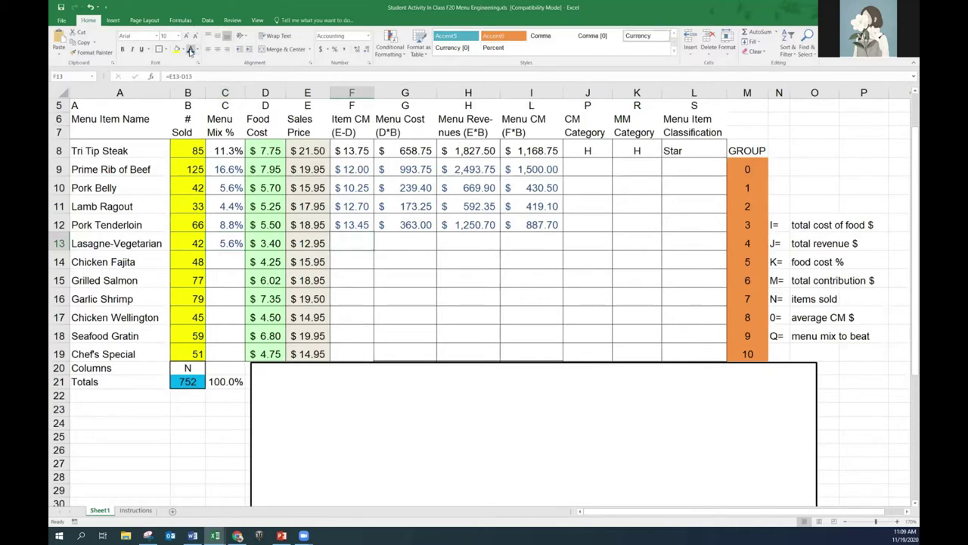
{"action": "left_click", "coordinate": [394, 243]}
{"action": "left_click", "coordinate": [191, 49]}
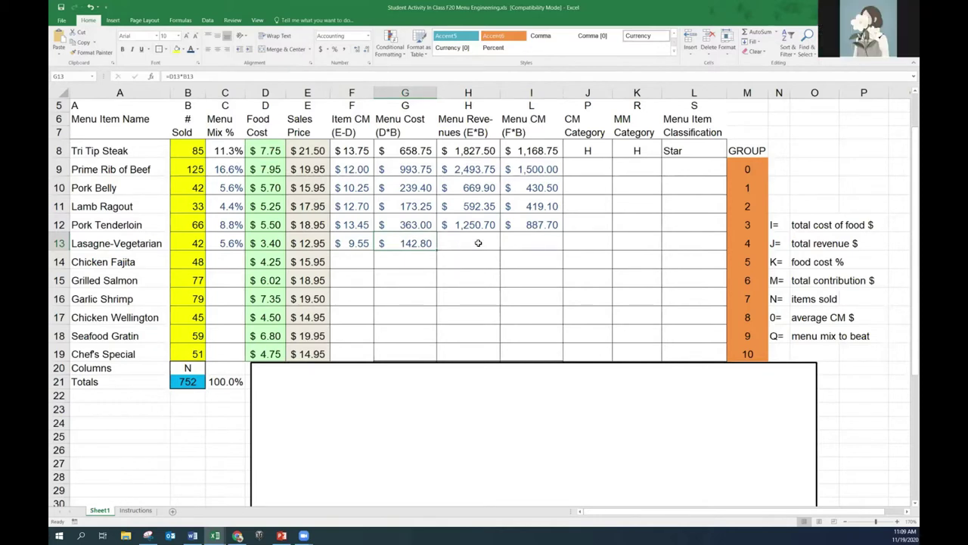
{"action": "left_click_drag", "start_coordinate": [466, 243], "coordinate": [552, 243]}
{"action": "left_click", "coordinate": [191, 50]}
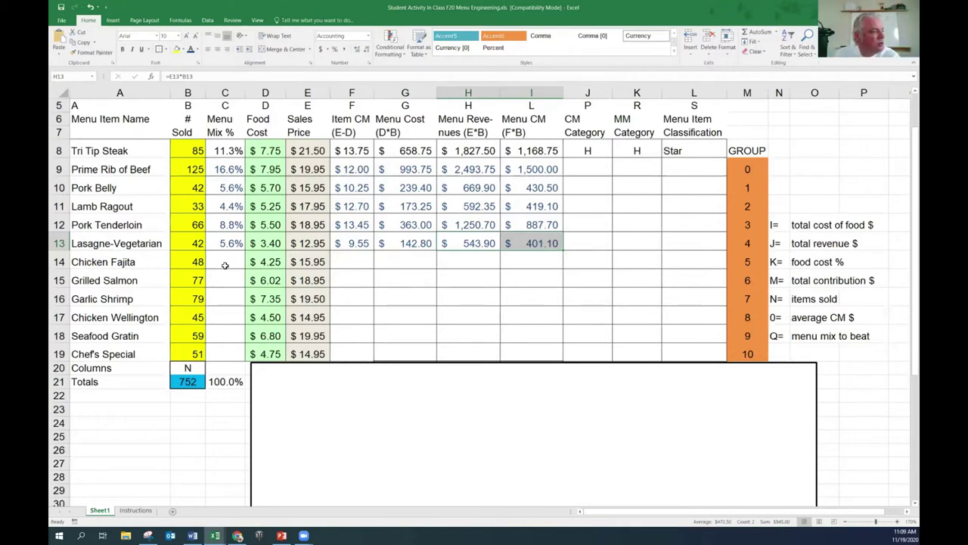
- Colour the hidden Chicken Fajita values in C14, F14, G14, H14 and I14 blue, one cell at a time
{"action": "left_click", "coordinate": [224, 267]}
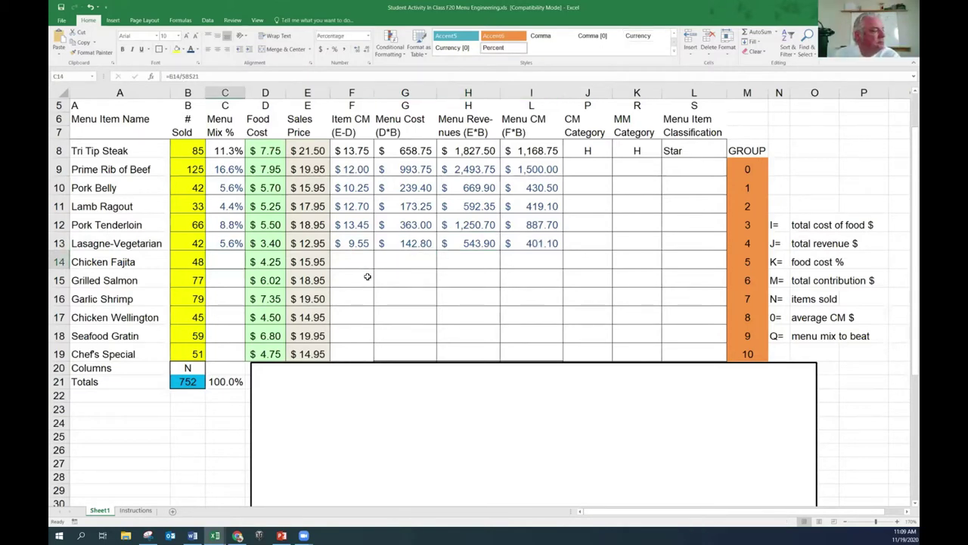
{"action": "left_click", "coordinate": [190, 55]}
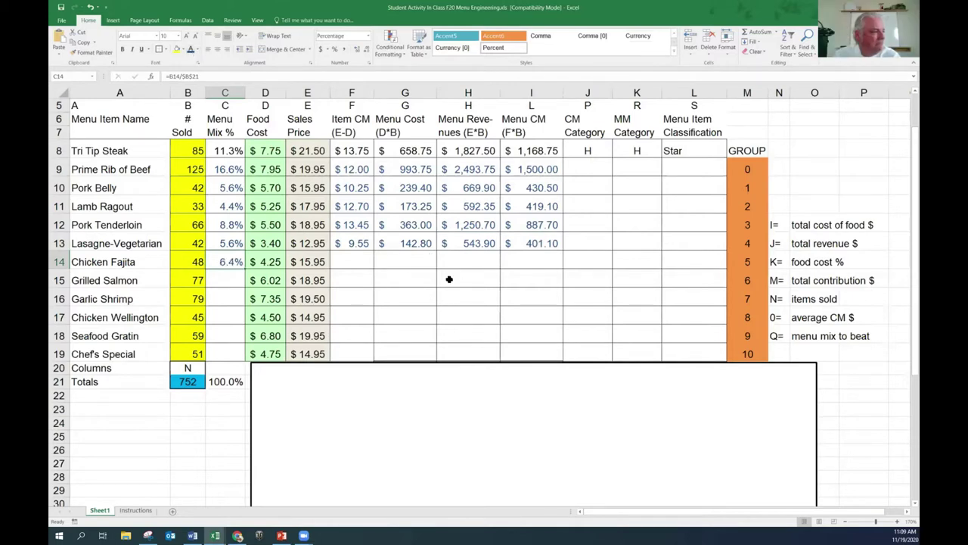
{"action": "left_click", "coordinate": [351, 258]}
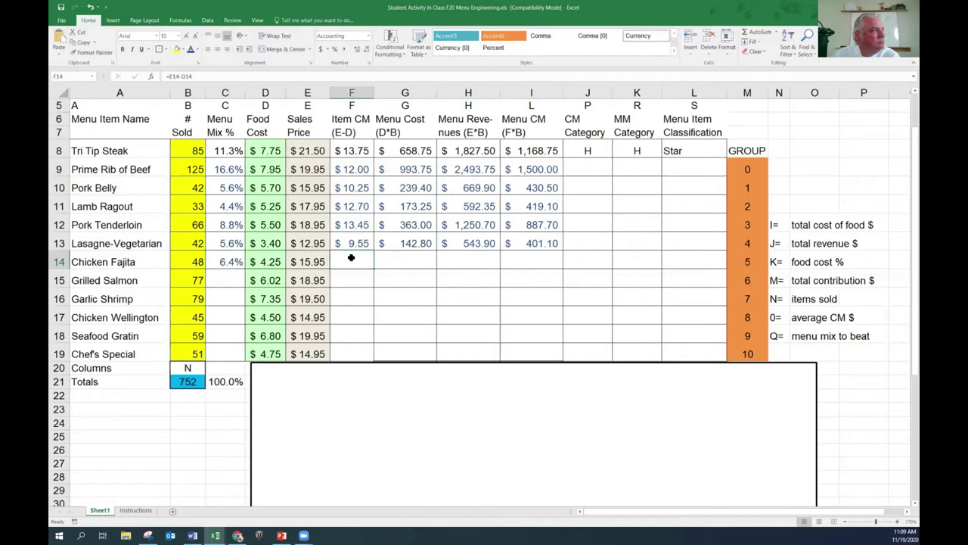
{"action": "key", "text": "ctrl+d"}
{"action": "left_click", "coordinate": [416, 264]}
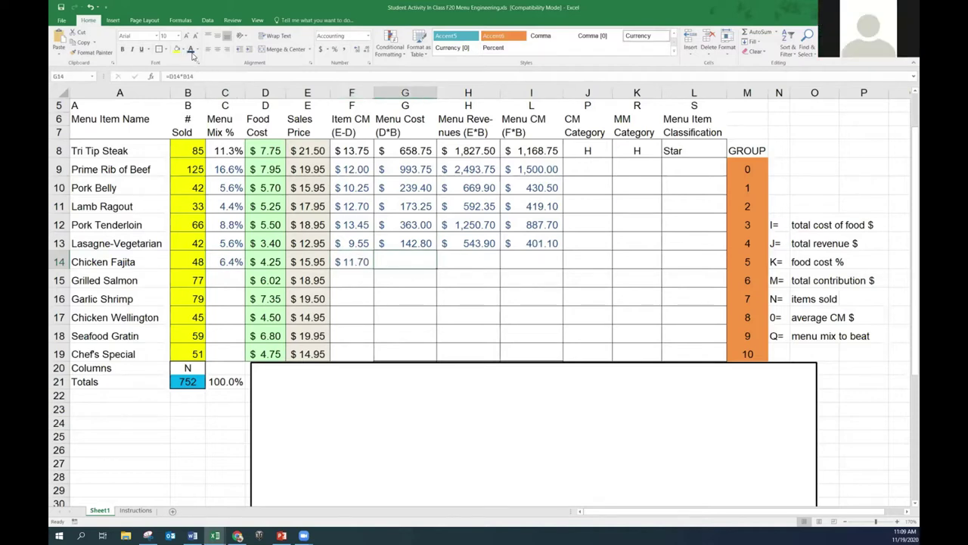
{"action": "key", "text": "Right"}
{"action": "key", "text": "ctrl+d"}
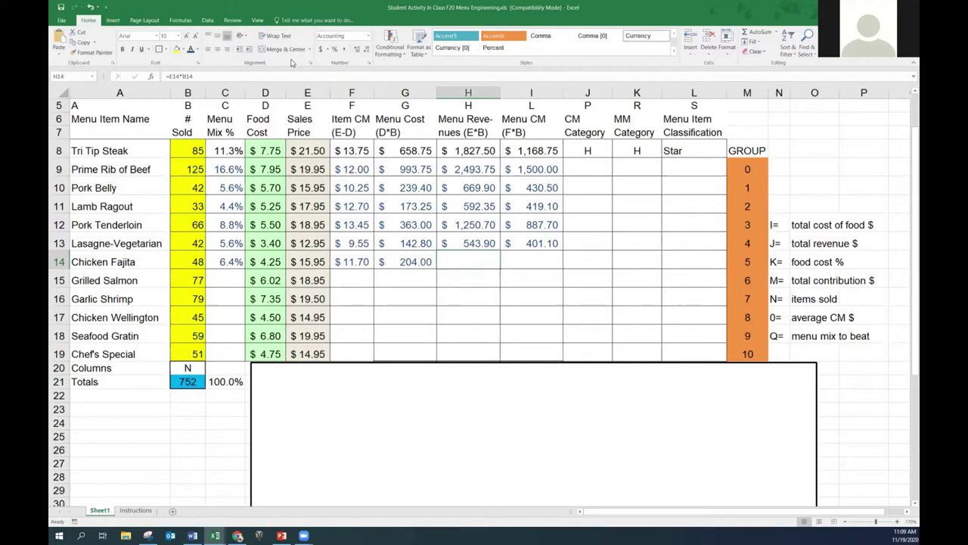
{"action": "left_click", "coordinate": [190, 50]}
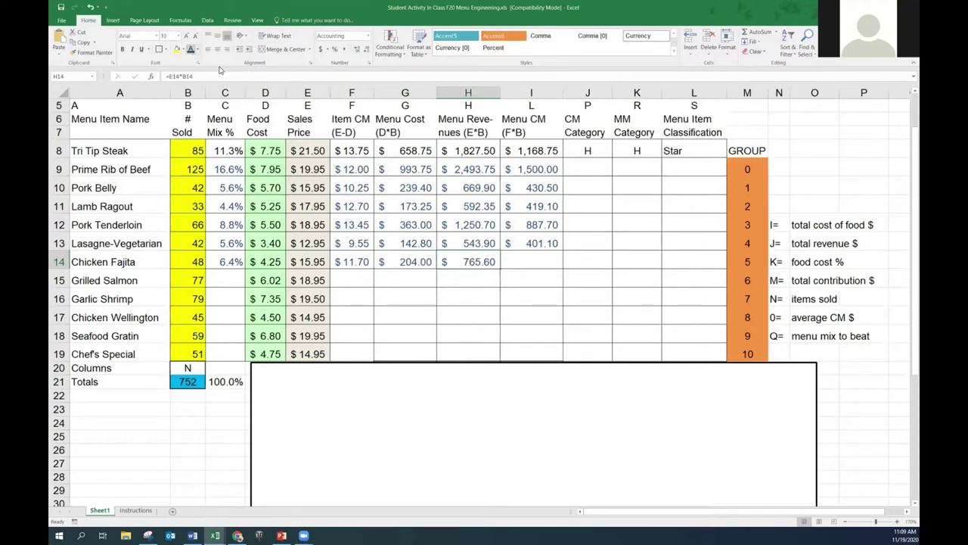
{"action": "left_click", "coordinate": [525, 257]}
{"action": "key", "text": "ctrl+d"}
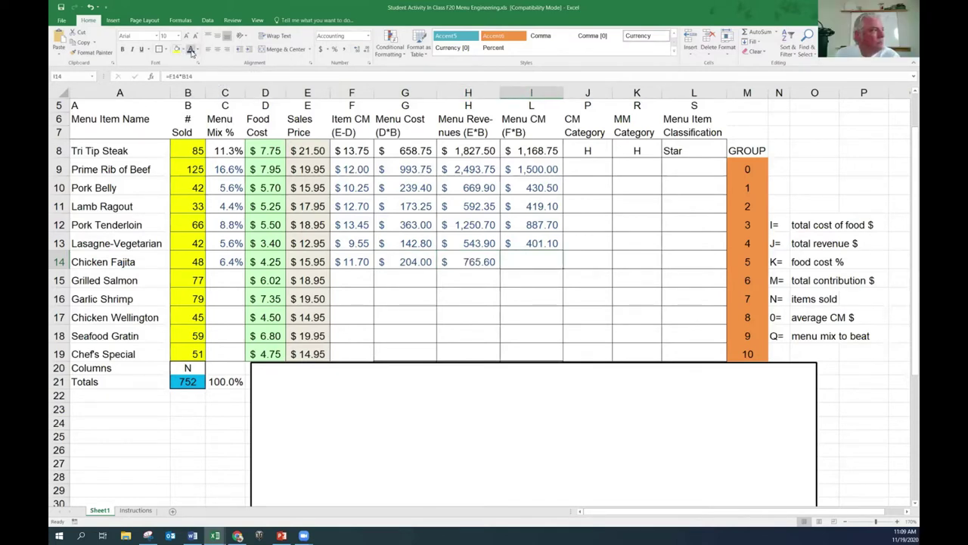
{"action": "left_click", "coordinate": [190, 50]}
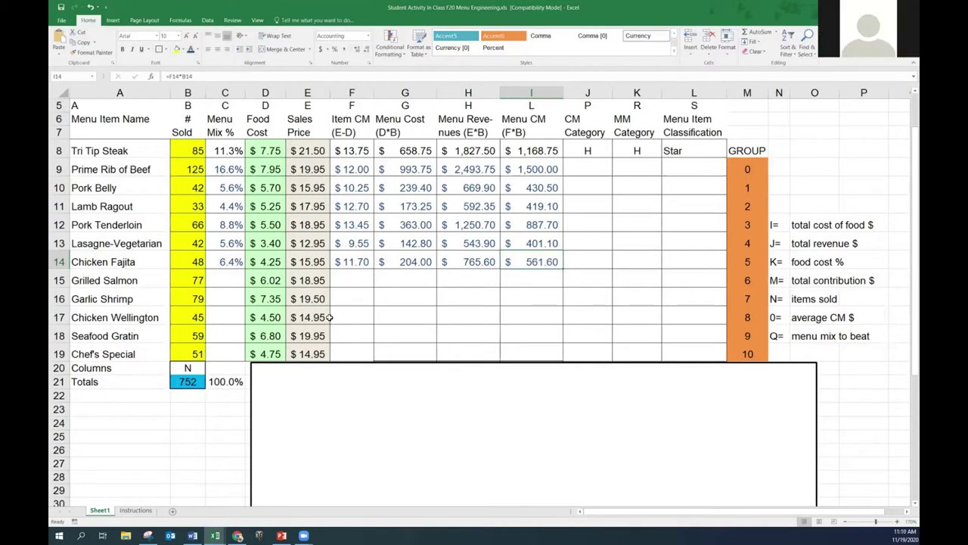
- Reveal the Grilled Salmon results by setting the font colour of C15 and F15:I15 to blue, one cell at a time
{"action": "left_click", "coordinate": [226, 282]}
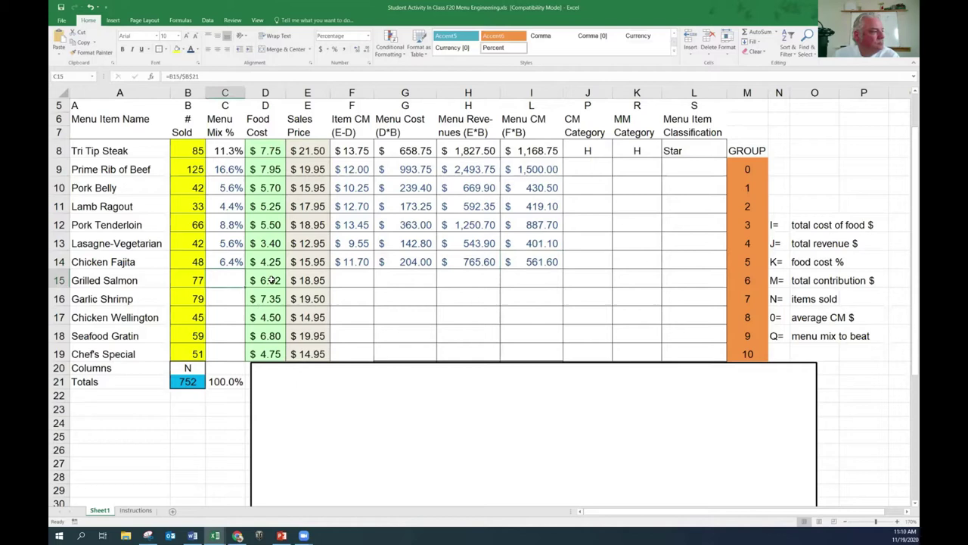
{"action": "left_click", "coordinate": [190, 50]}
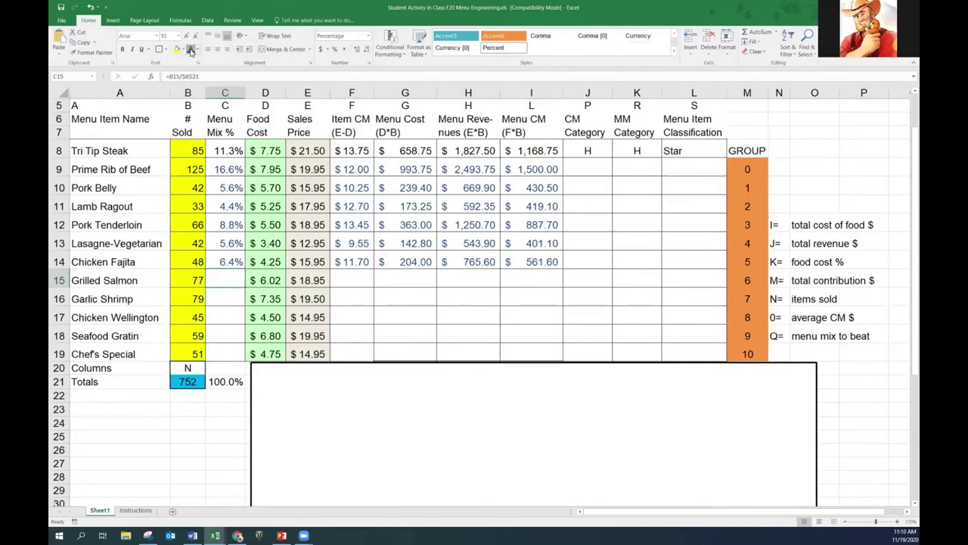
{"action": "left_click", "coordinate": [347, 281]}
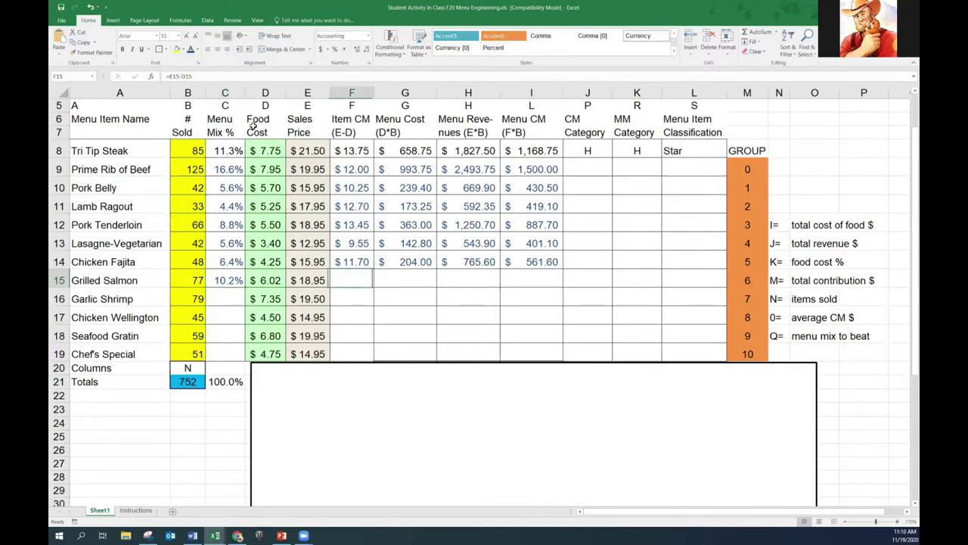
{"action": "left_click", "coordinate": [191, 50]}
{"action": "left_click", "coordinate": [393, 280]}
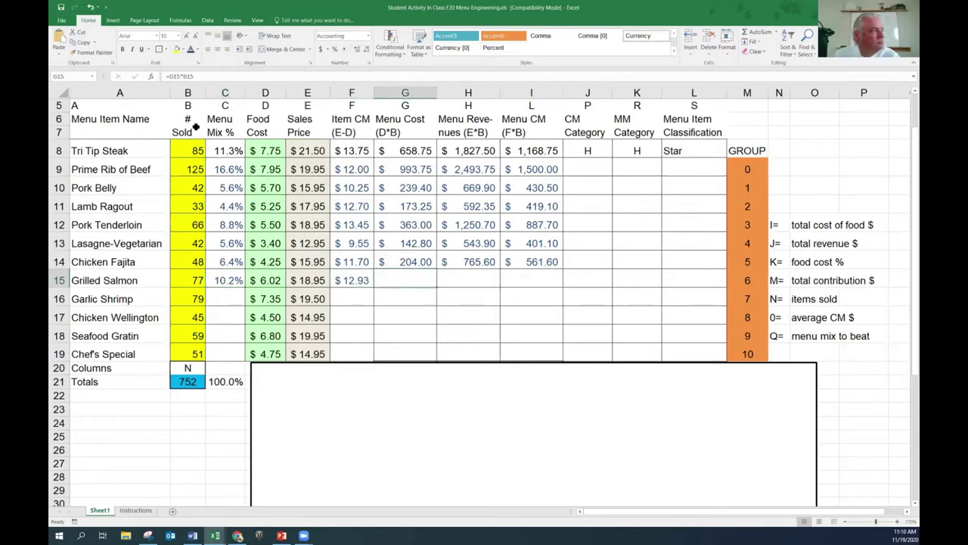
{"action": "left_click", "coordinate": [190, 50]}
{"action": "left_click", "coordinate": [487, 284]}
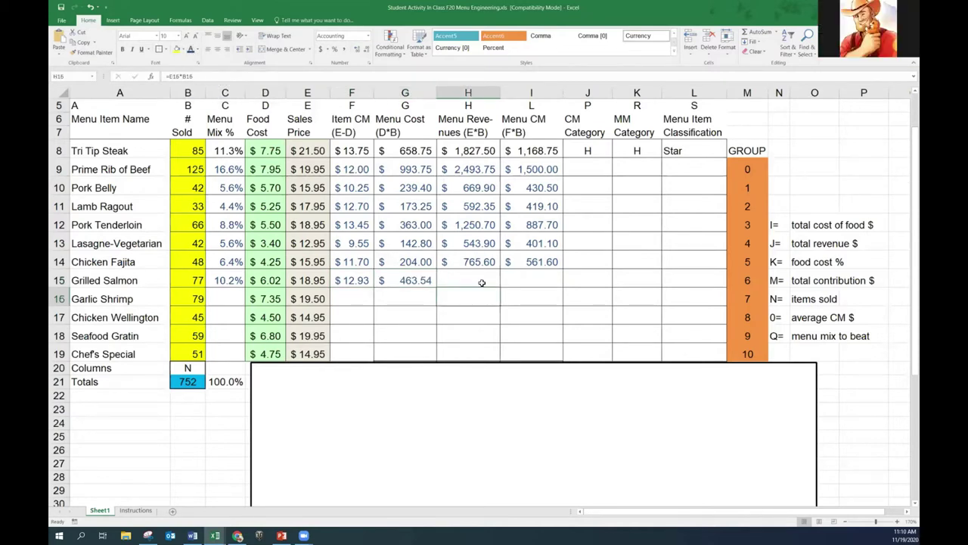
{"action": "left_click", "coordinate": [190, 50]}
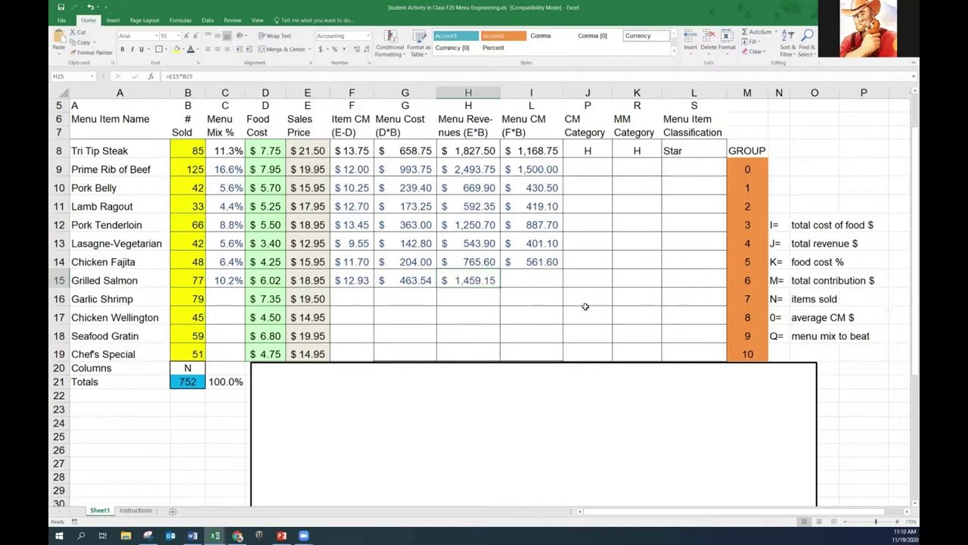
{"action": "left_click", "coordinate": [524, 280]}
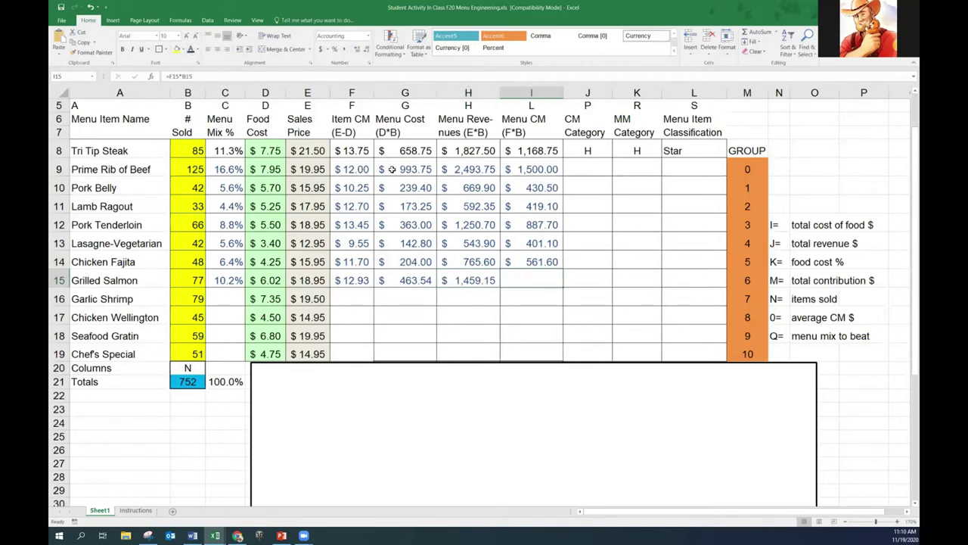
{"action": "left_click", "coordinate": [190, 50]}
- Reveal the Garlic Shrimp results by colouring the hidden values in C16 and F16:I16 blue
{"action": "left_click", "coordinate": [225, 298]}
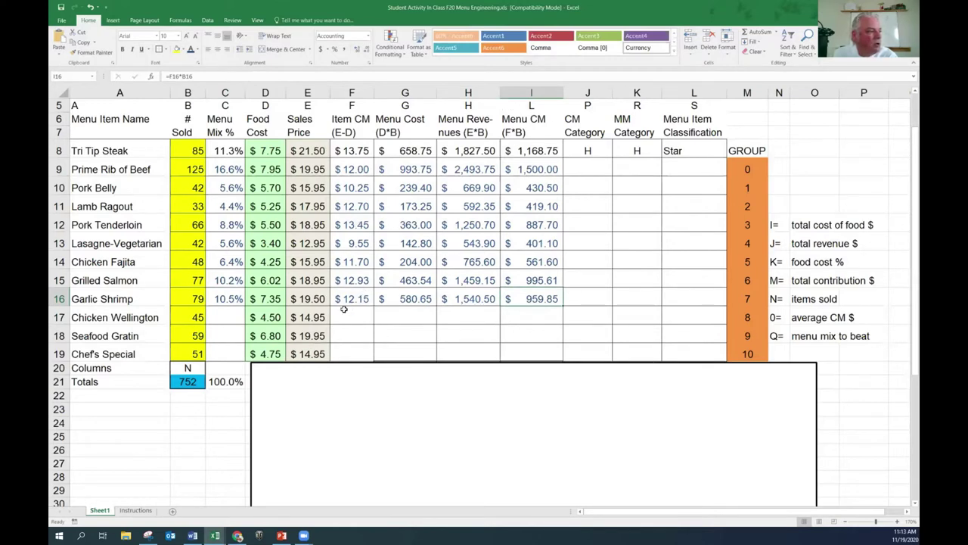
{"action": "left_click", "coordinate": [198, 299]}
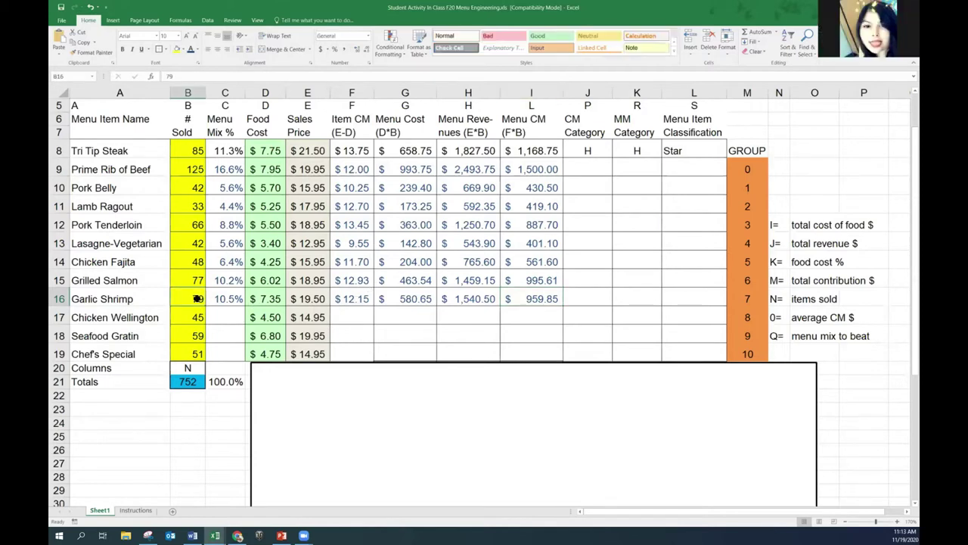
{"action": "left_click", "coordinate": [540, 301]}
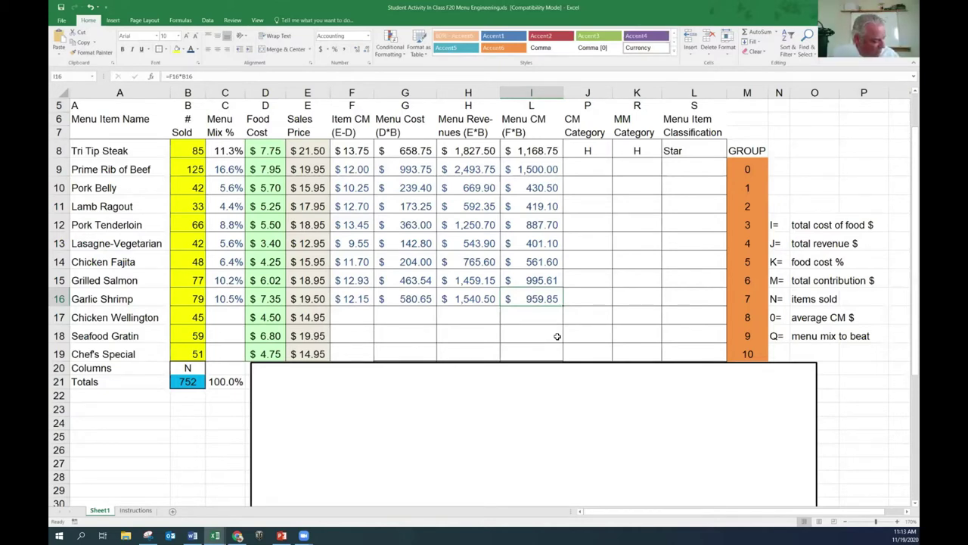
- Colour the hidden Chicken Wellington values blue, from Menu Mix % in C17 through Item CM to Menu CM in F17:I17
{"action": "left_click", "coordinate": [224, 316]}
{"action": "key", "text": "ctrl+d"}
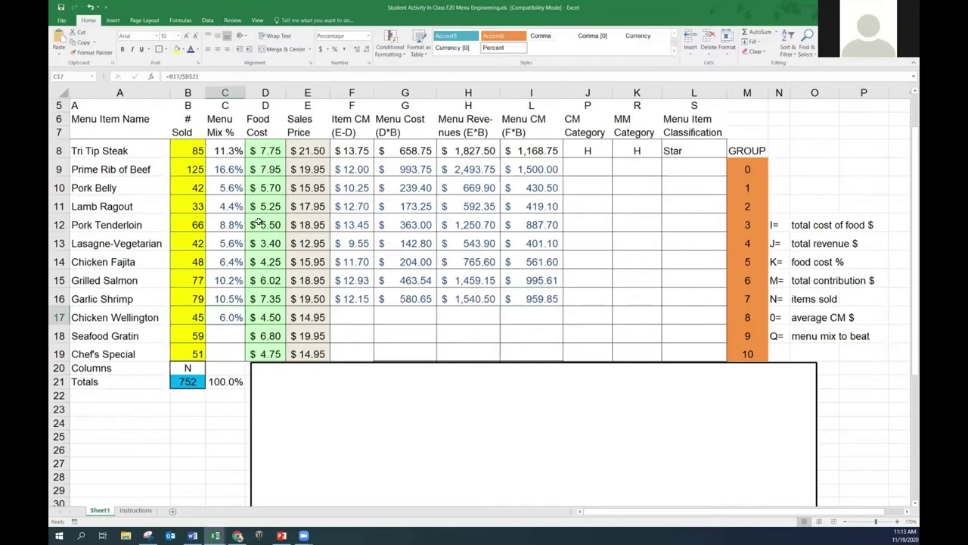
{"action": "left_click", "coordinate": [349, 321]}
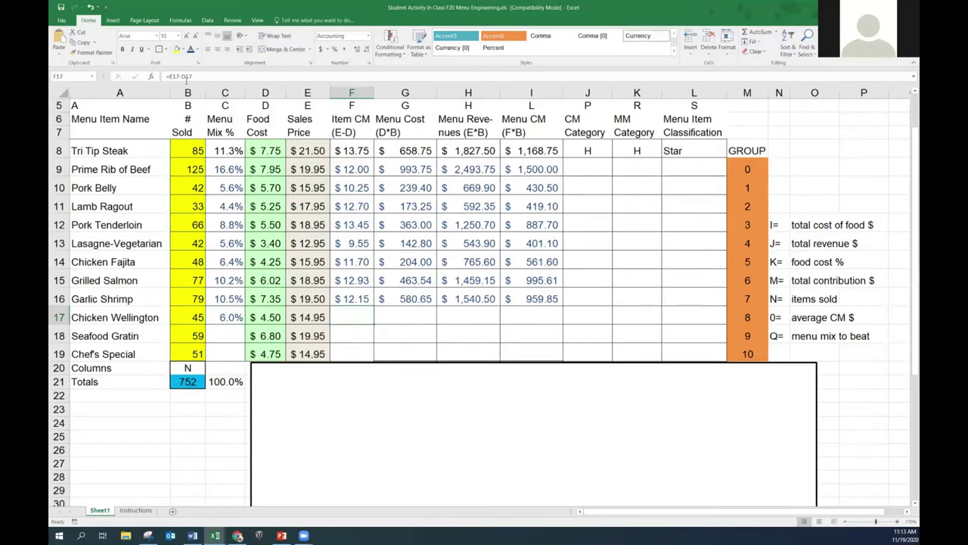
{"action": "left_click", "coordinate": [191, 51]}
{"action": "left_click", "coordinate": [413, 315]}
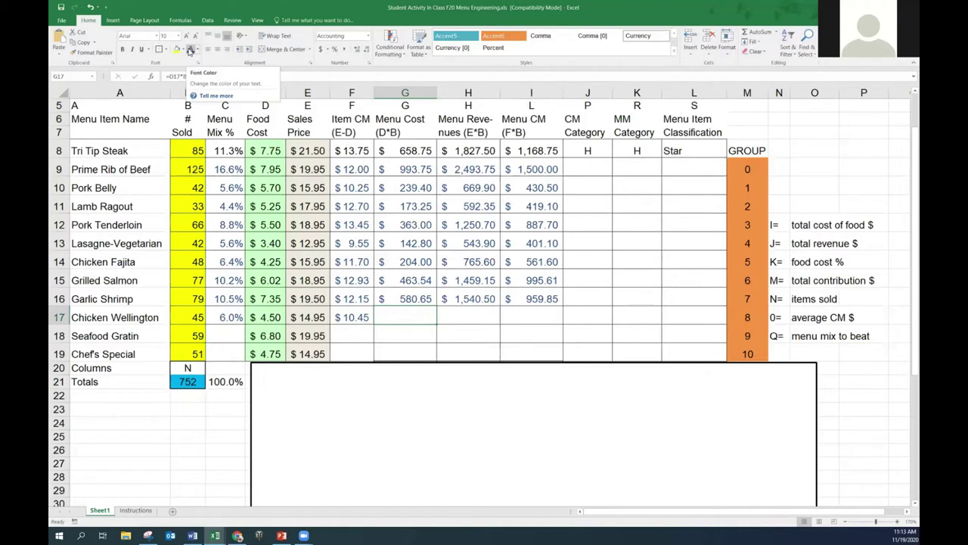
{"action": "left_click", "coordinate": [463, 315]}
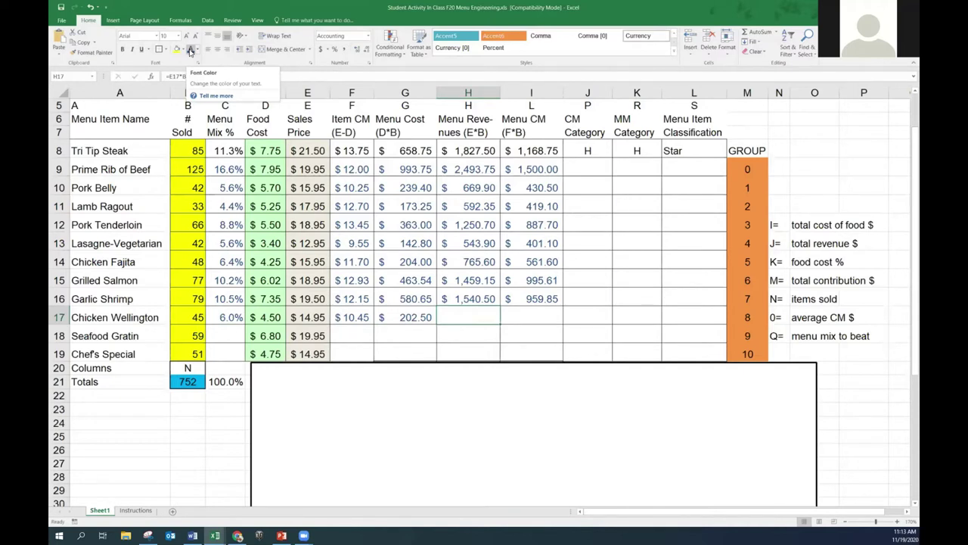
{"action": "left_click", "coordinate": [550, 316]}
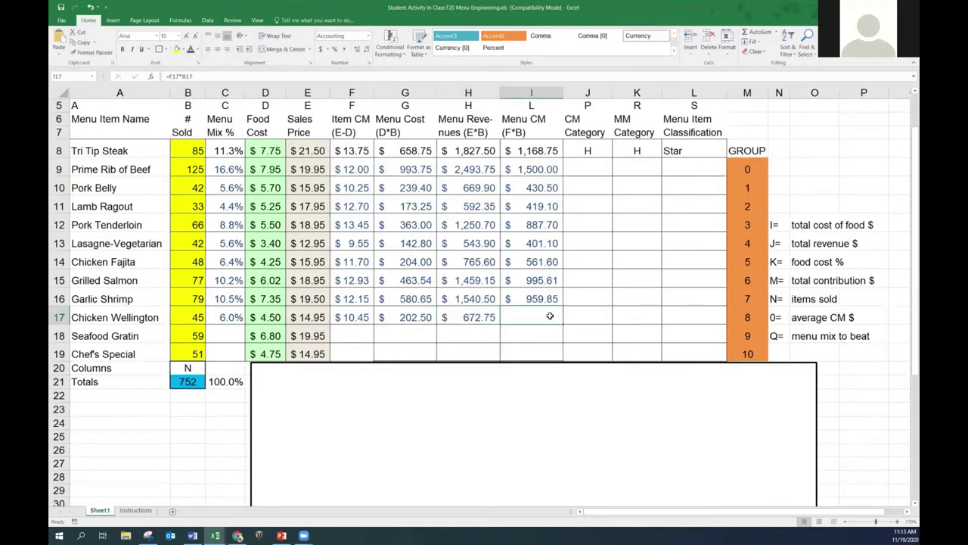
{"action": "left_click", "coordinate": [191, 50]}
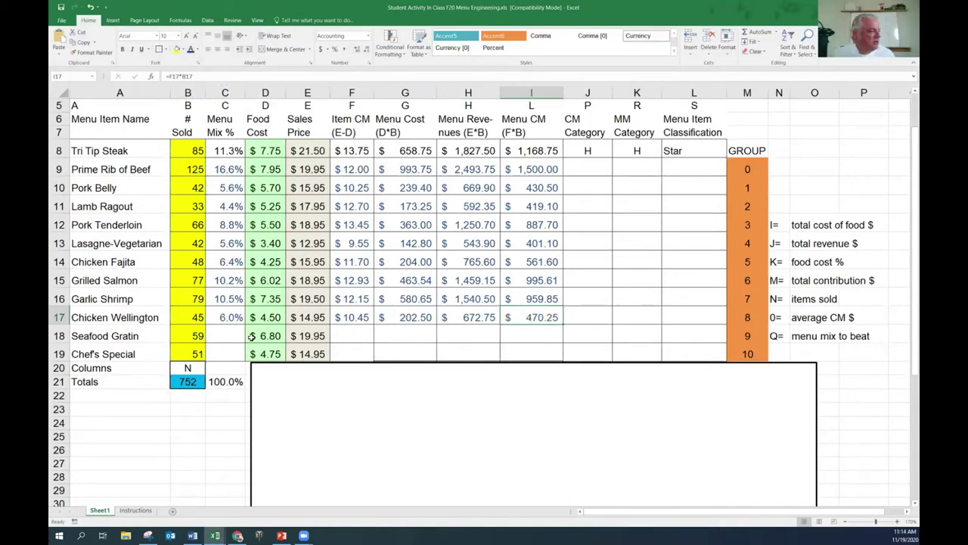
- Colour the hidden Seafood Gratin values in C18, F18, G18, H18 and I18 blue, one cell at a time
{"action": "left_click", "coordinate": [227, 338]}
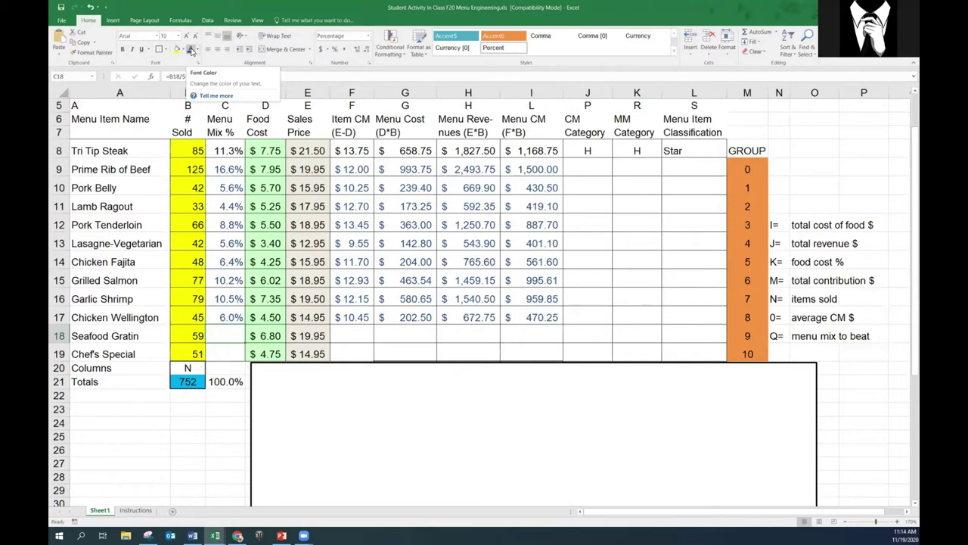
{"action": "left_click", "coordinate": [191, 50]}
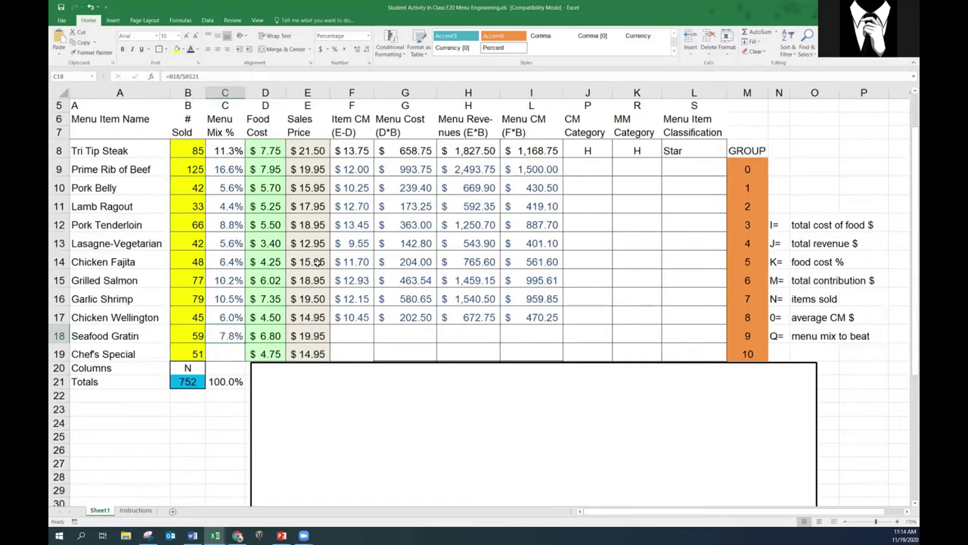
{"action": "left_click", "coordinate": [366, 340]}
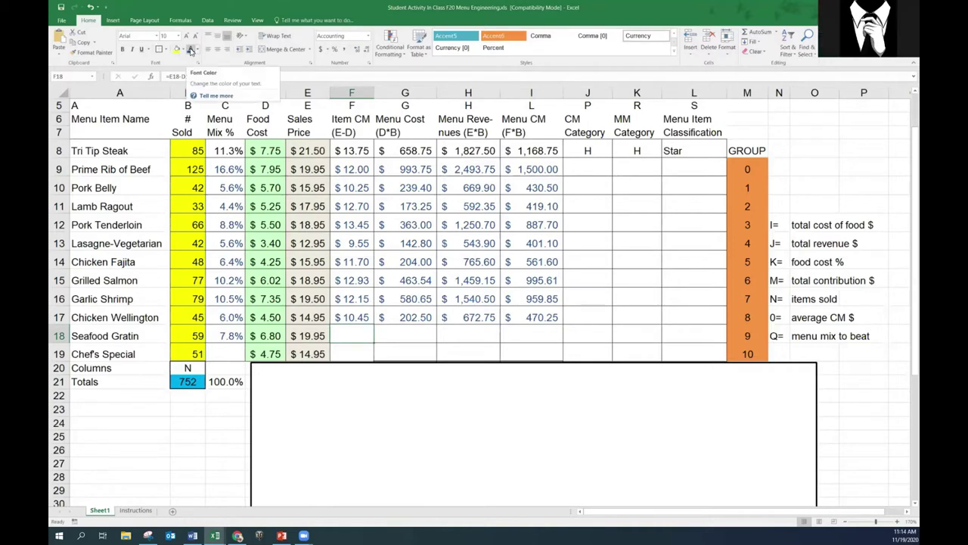
{"action": "left_click", "coordinate": [191, 50]}
{"action": "key", "text": "Tab"}
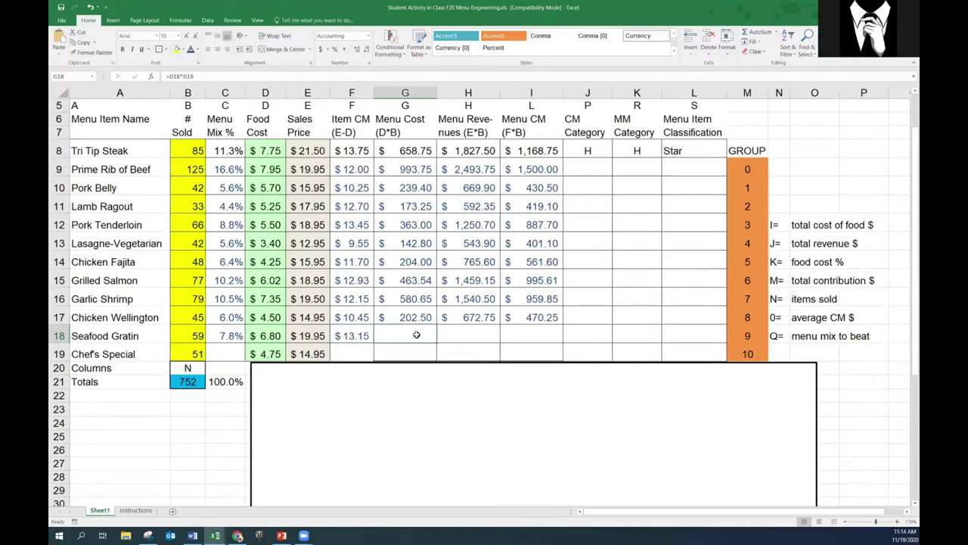
{"action": "left_click", "coordinate": [191, 50]}
{"action": "key", "text": "Tab"}
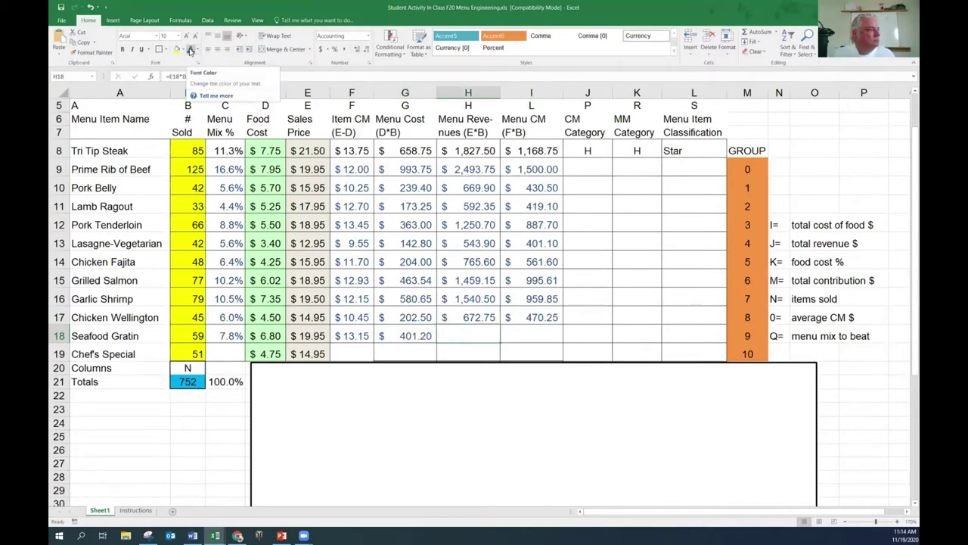
{"action": "left_click", "coordinate": [191, 49]}
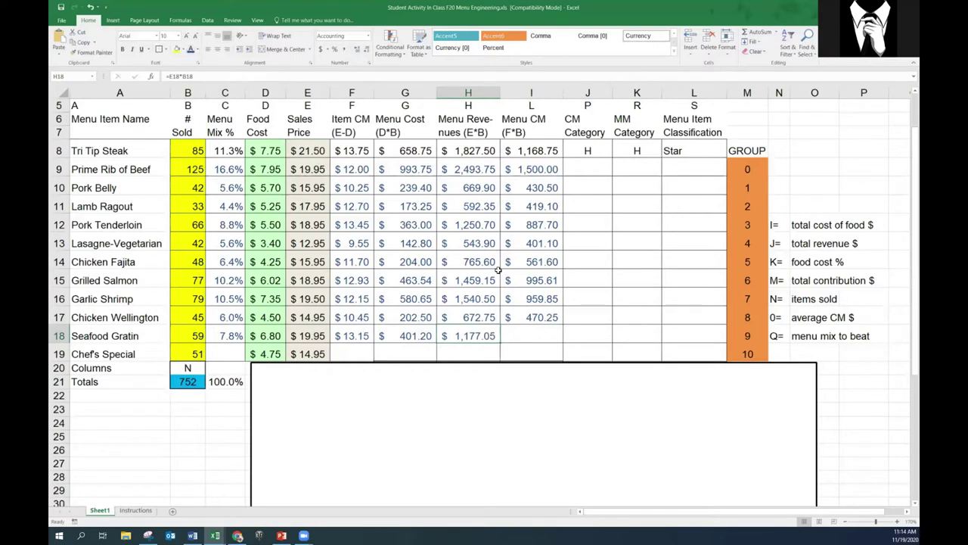
{"action": "key", "text": "Tab"}
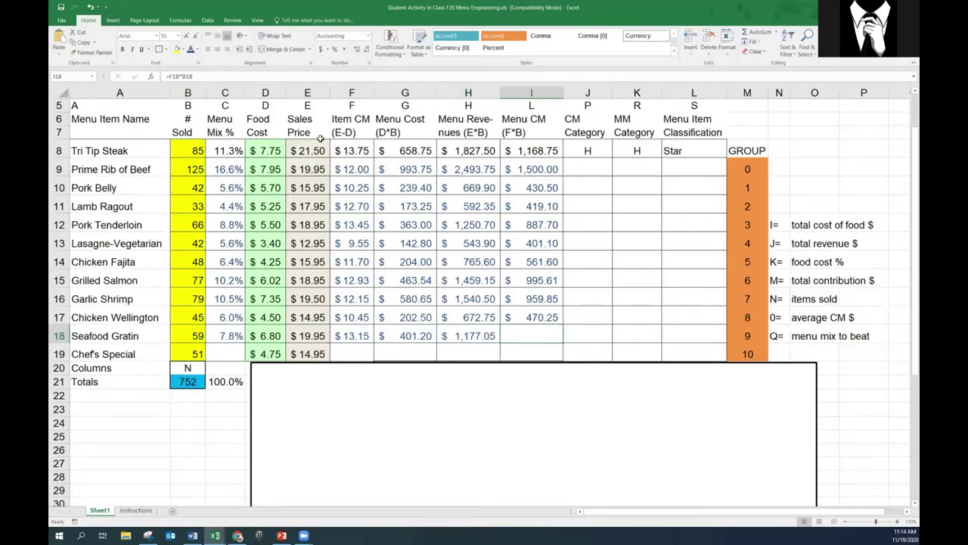
{"action": "left_click", "coordinate": [190, 50]}
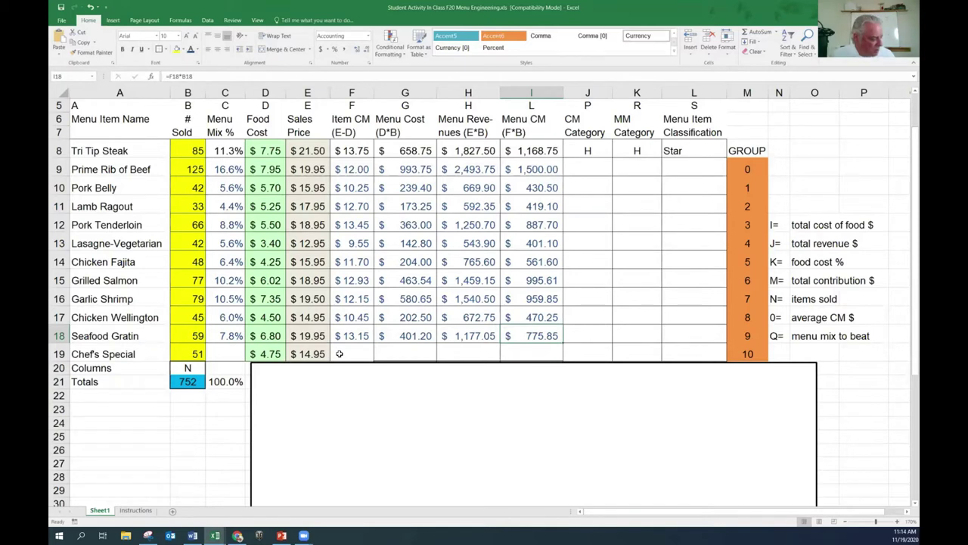
- Reveal the Chef's Special results by setting the font colour of C19 and F19:I19 to blue
{"action": "left_click", "coordinate": [225, 353]}
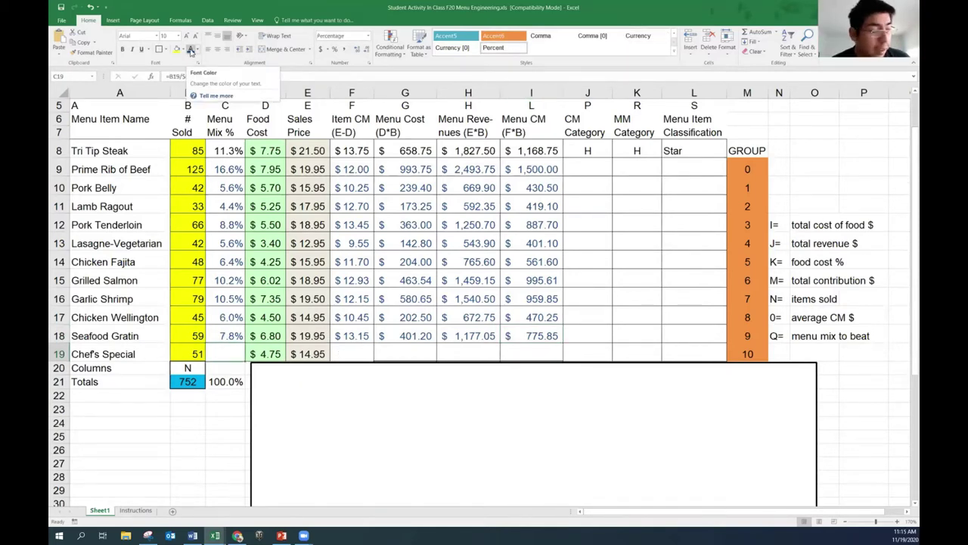
{"action": "left_click", "coordinate": [190, 50]}
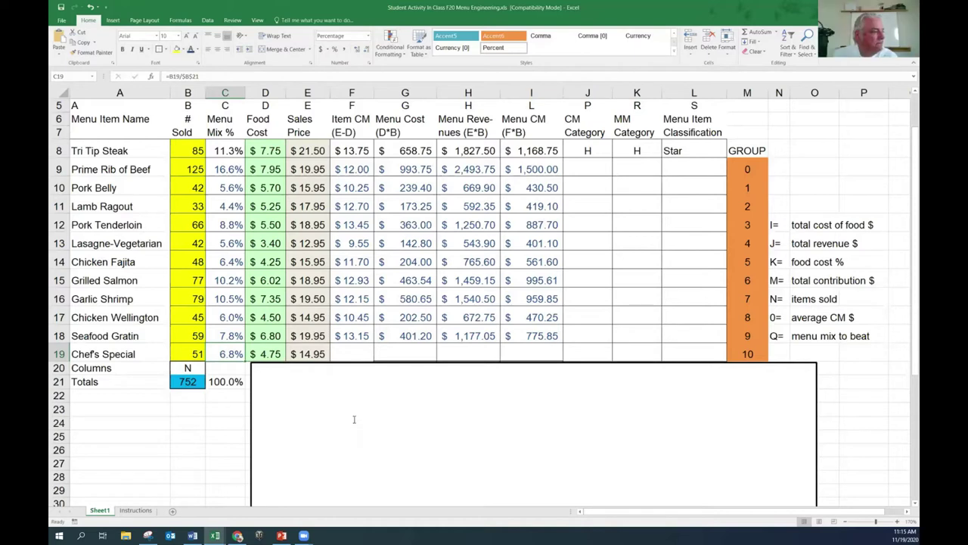
{"action": "left_click", "coordinate": [352, 353]}
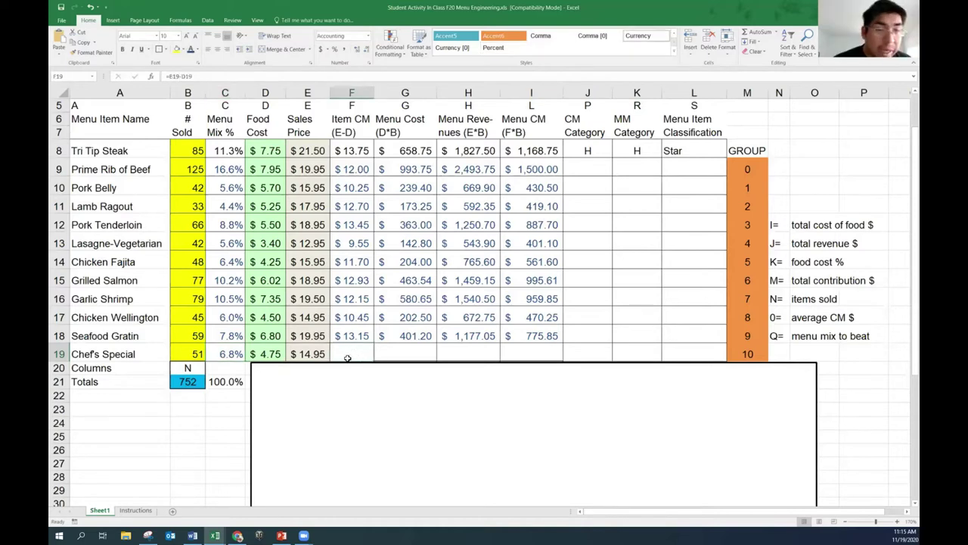
{"action": "left_click", "coordinate": [191, 49]}
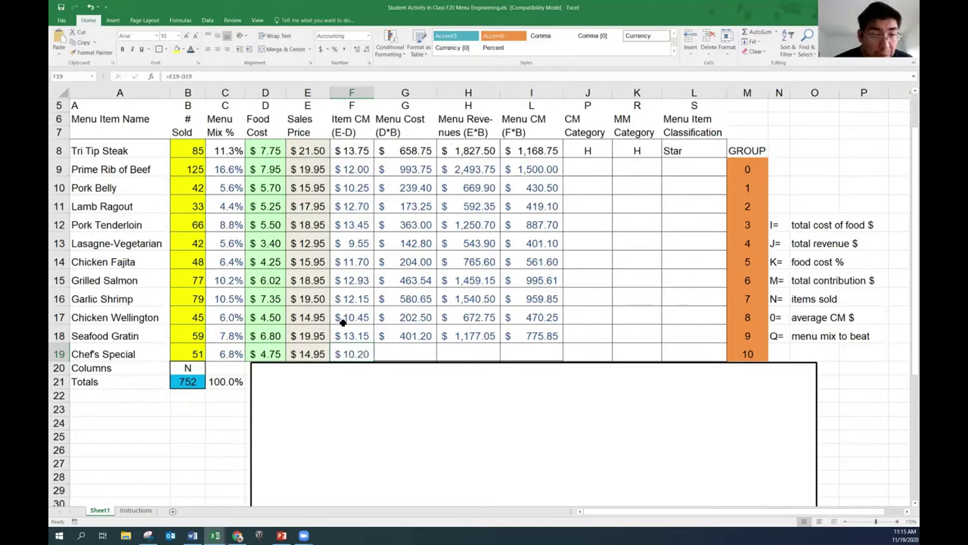
{"action": "left_click", "coordinate": [420, 353]}
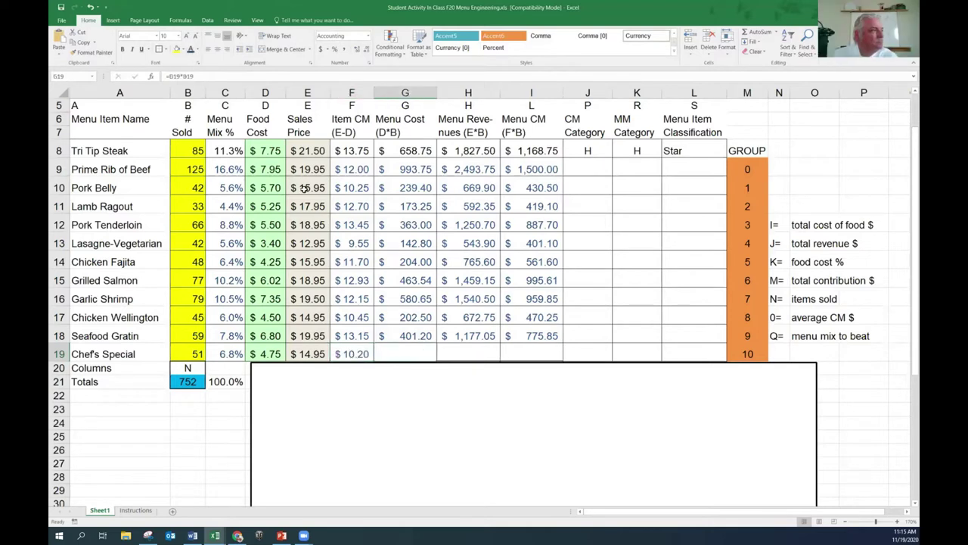
{"action": "left_click", "coordinate": [192, 50]}
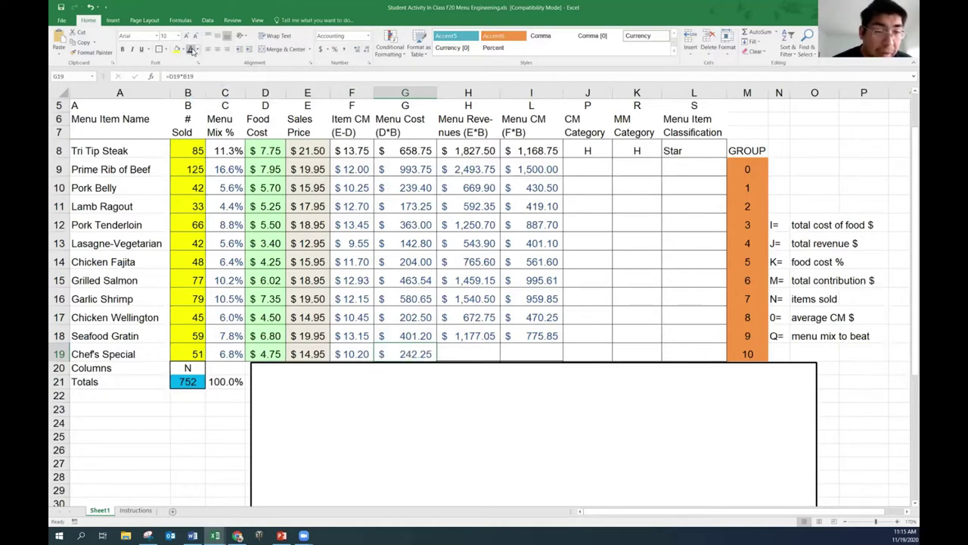
{"action": "left_click", "coordinate": [473, 353]}
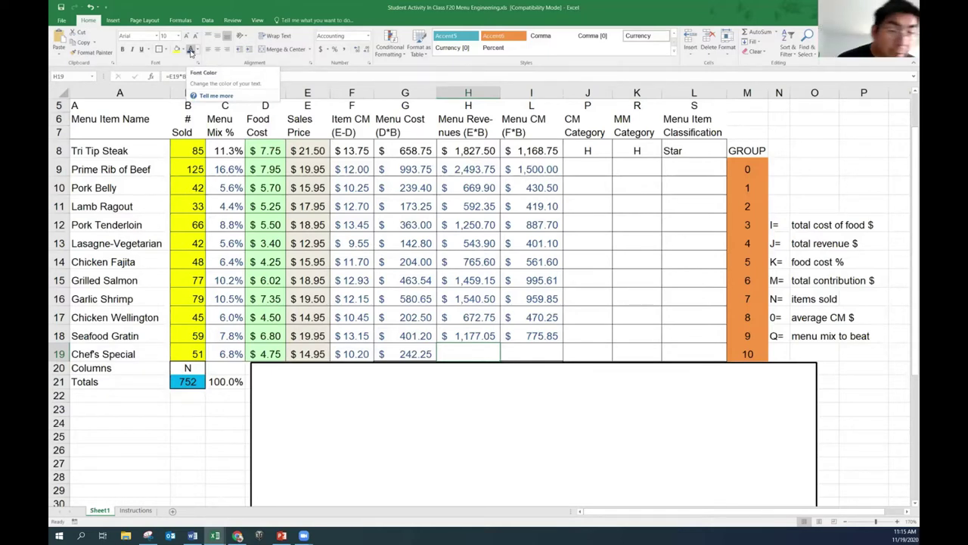
{"action": "key", "text": "Tab"}
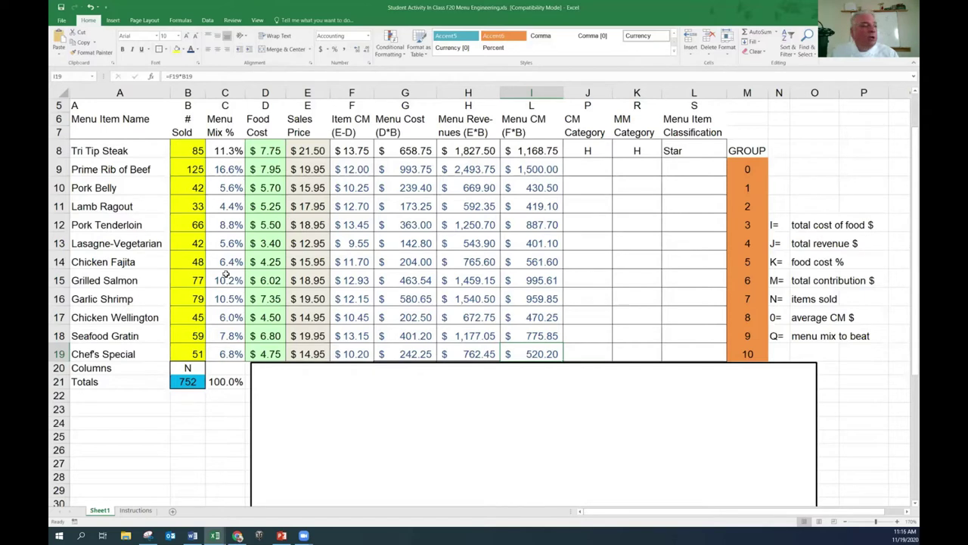
- Move the blank text box down to row 25 to uncover the totals in rows 20 to 23, and select the items-sold total in B21
{"action": "left_click", "coordinate": [550, 363]}
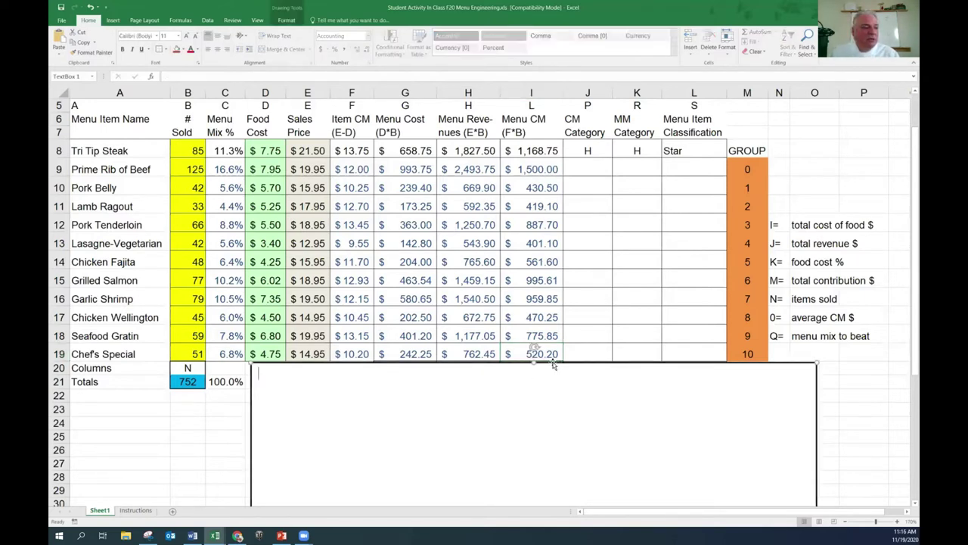
{"action": "mouse_move", "coordinate": [549, 363]}
{"action": "left_mouse_down"}
{"action": "mouse_move", "coordinate": [523, 434]}
{"action": "mouse_move", "coordinate": [507, 448]}
{"action": "mouse_move", "coordinate": [498, 436]}
{"action": "left_mouse_up"}
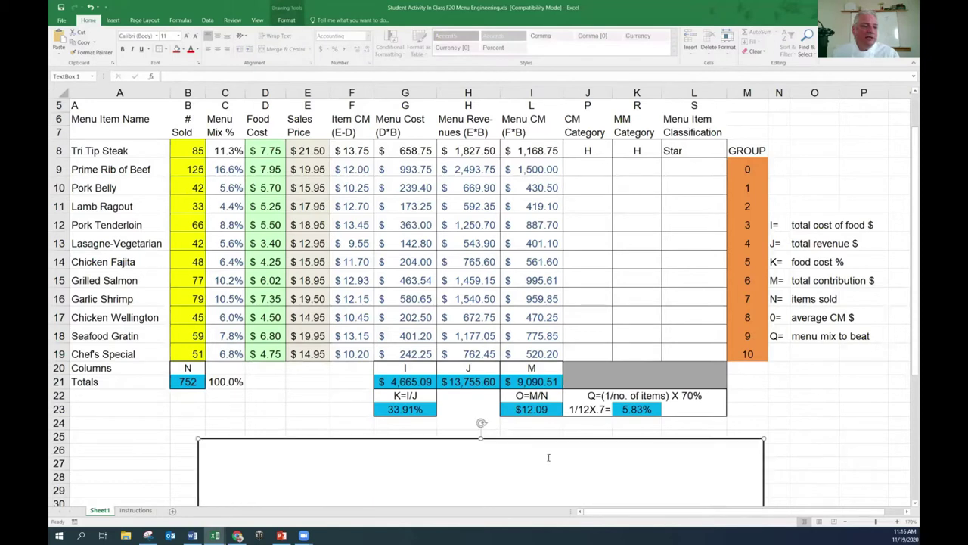
{"action": "left_click", "coordinate": [189, 381]}
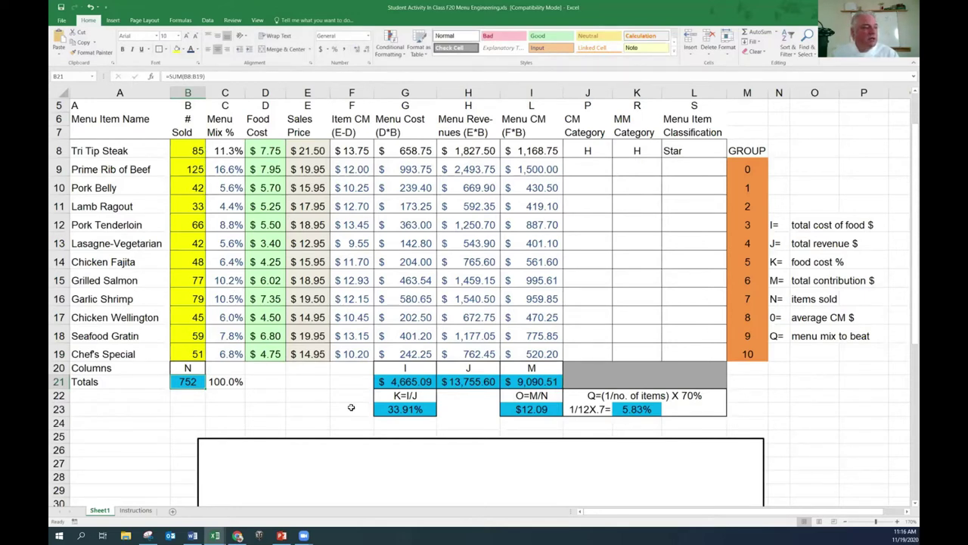
- Examine how the total Menu Cost in G21 is built from Tri Tip Steak's B8, D8 and G8 and the cost range G8:G19
{"action": "left_click", "coordinate": [411, 381]}
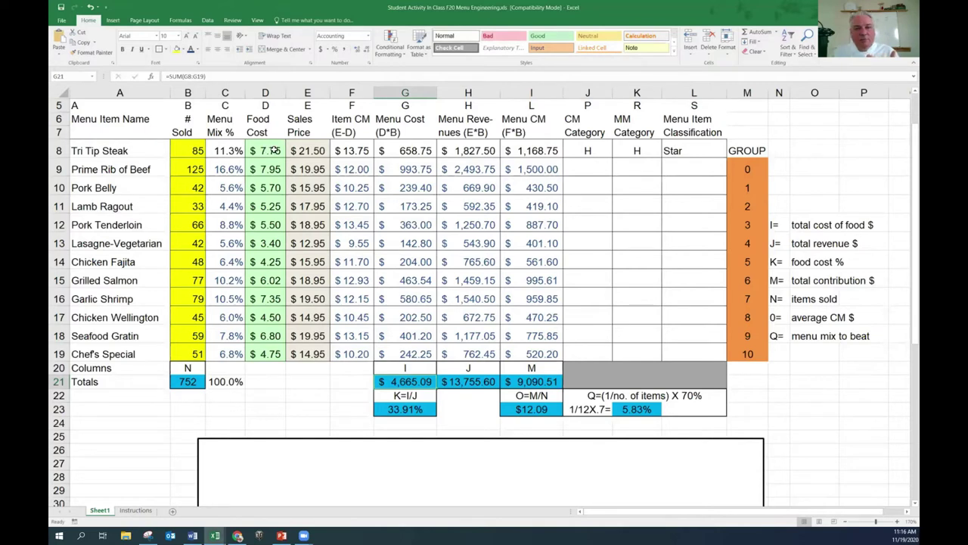
{"action": "left_click", "coordinate": [192, 151]}
{"action": "left_click", "coordinate": [268, 150]}
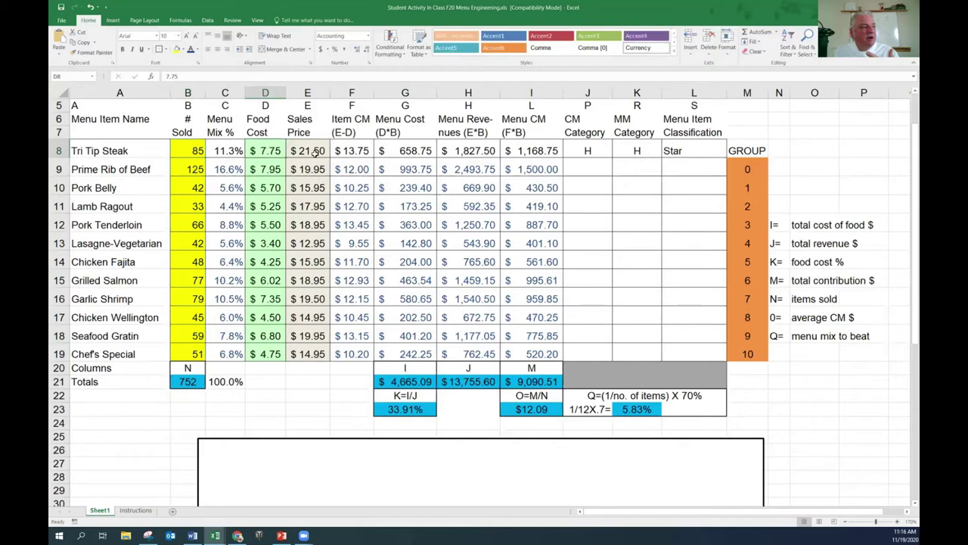
{"action": "left_click", "coordinate": [405, 150]}
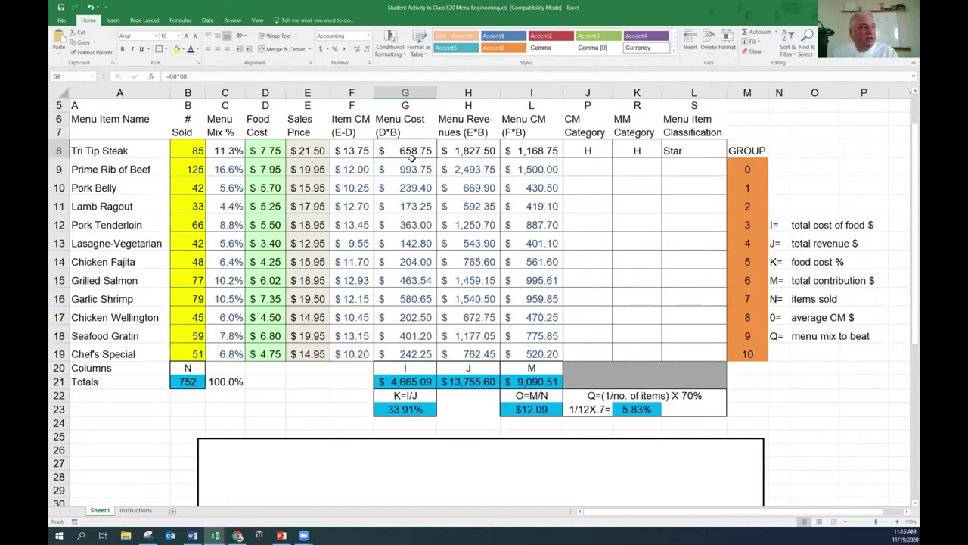
{"action": "left_click", "coordinate": [412, 380]}
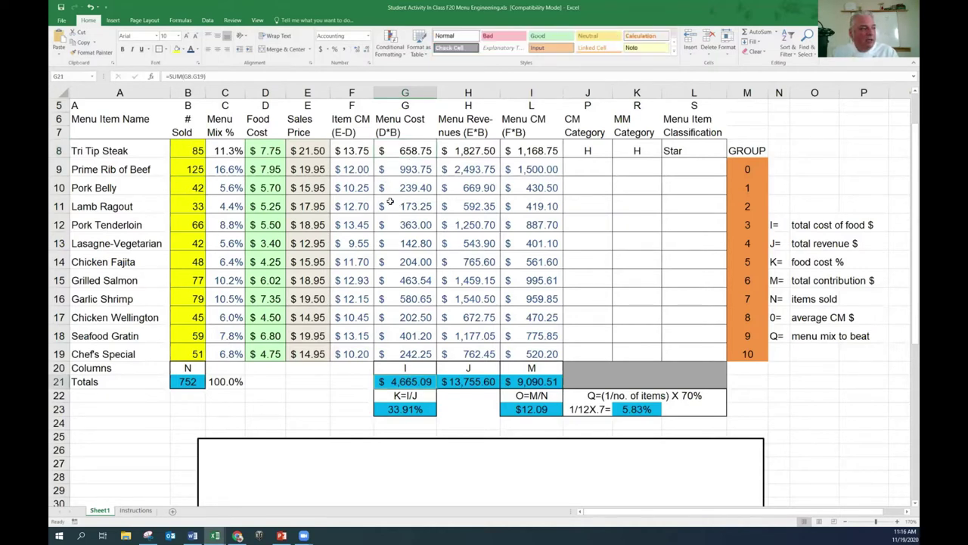
{"action": "left_click_drag", "start_coordinate": [406, 150], "coordinate": [409, 346]}
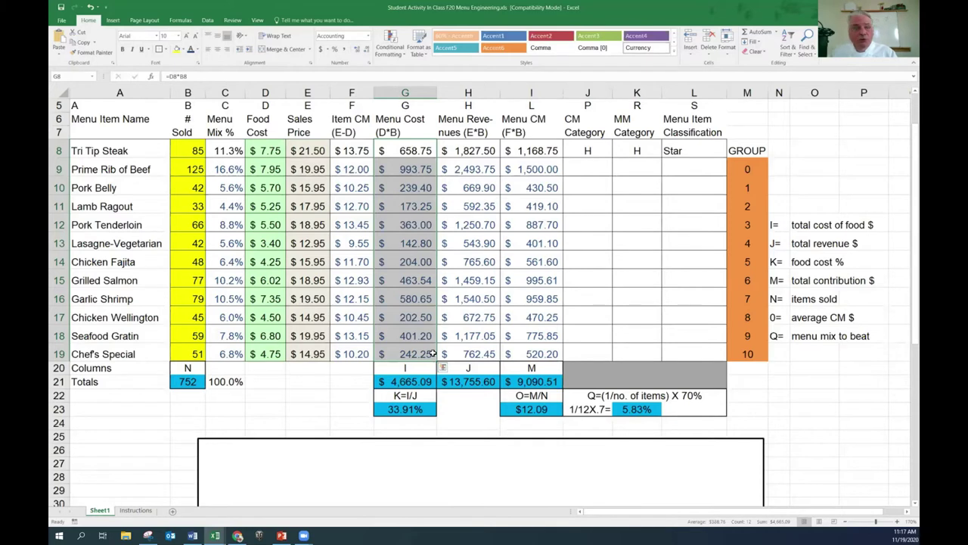
- Inspect the total revenue formula in H21 and highlight the Menu Revenues range H8:H19 that feeds it
{"action": "left_click", "coordinate": [473, 370]}
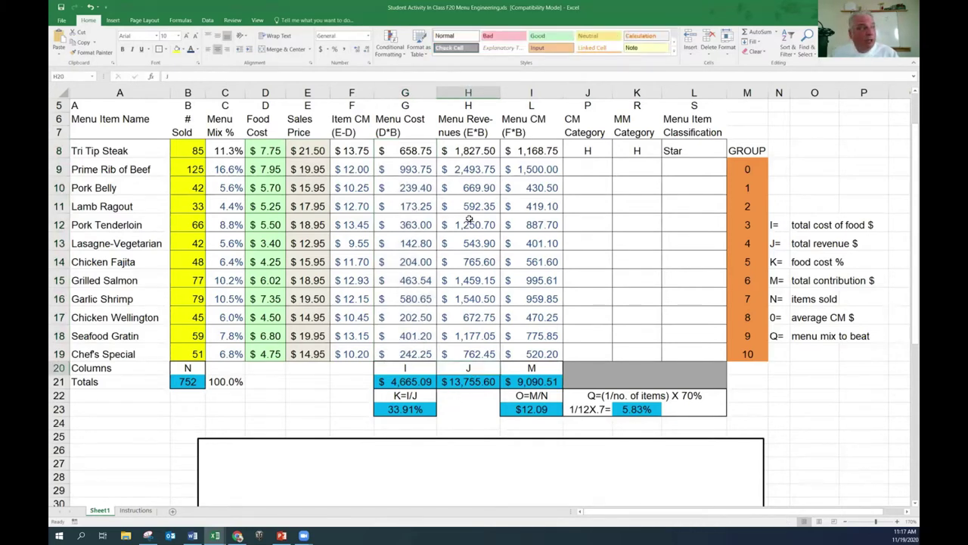
{"action": "left_click", "coordinate": [466, 382]}
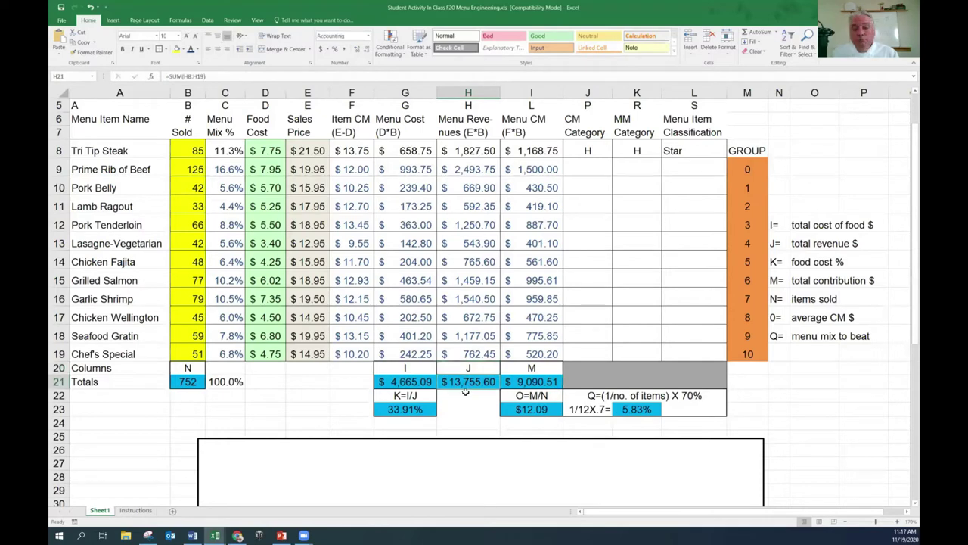
{"action": "left_click_drag", "start_coordinate": [461, 150], "coordinate": [463, 357]}
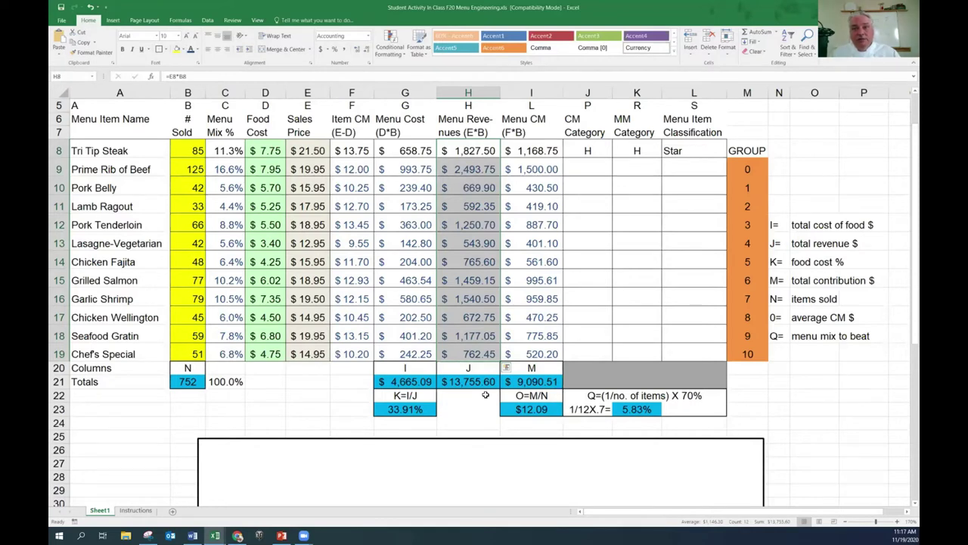
- Examine the food cost percentage in G23 against the total cost in G21 and the total revenue in H21
{"action": "left_click", "coordinate": [395, 413]}
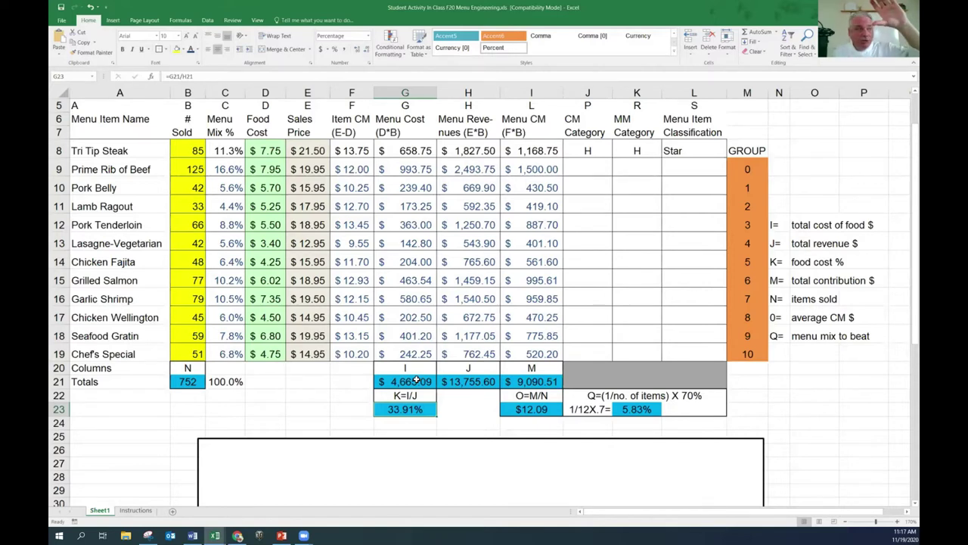
{"action": "left_click", "coordinate": [468, 382]}
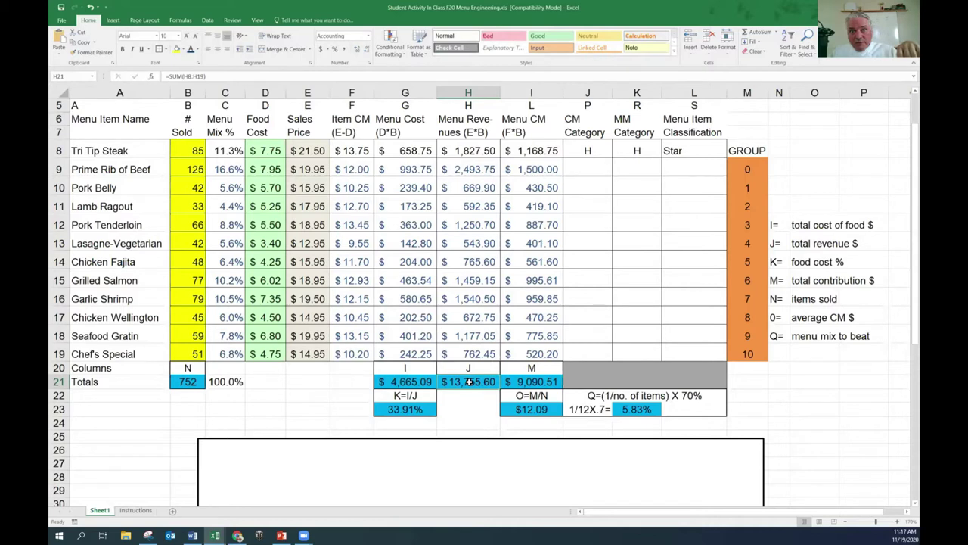
{"action": "left_click", "coordinate": [407, 409]}
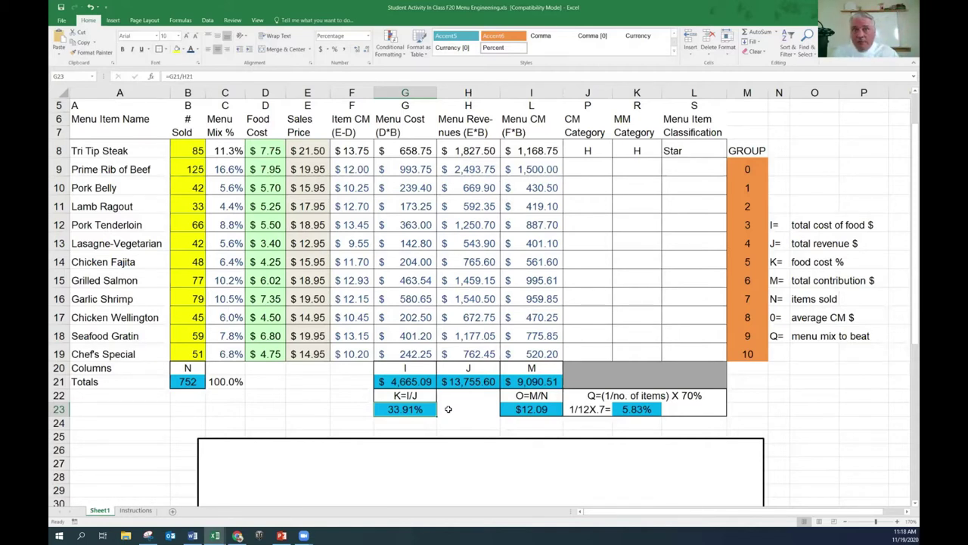
{"action": "left_click", "coordinate": [399, 378]}
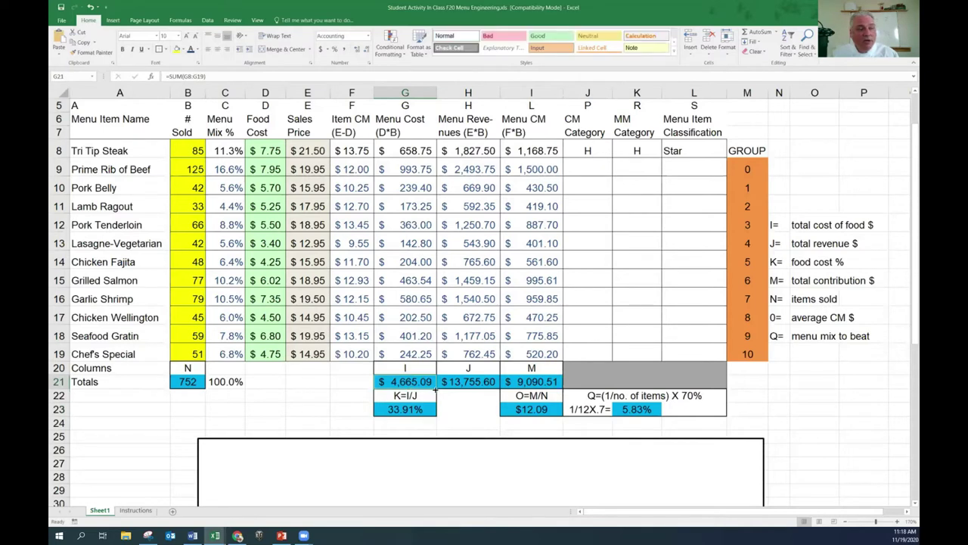
{"action": "left_click", "coordinate": [450, 381]}
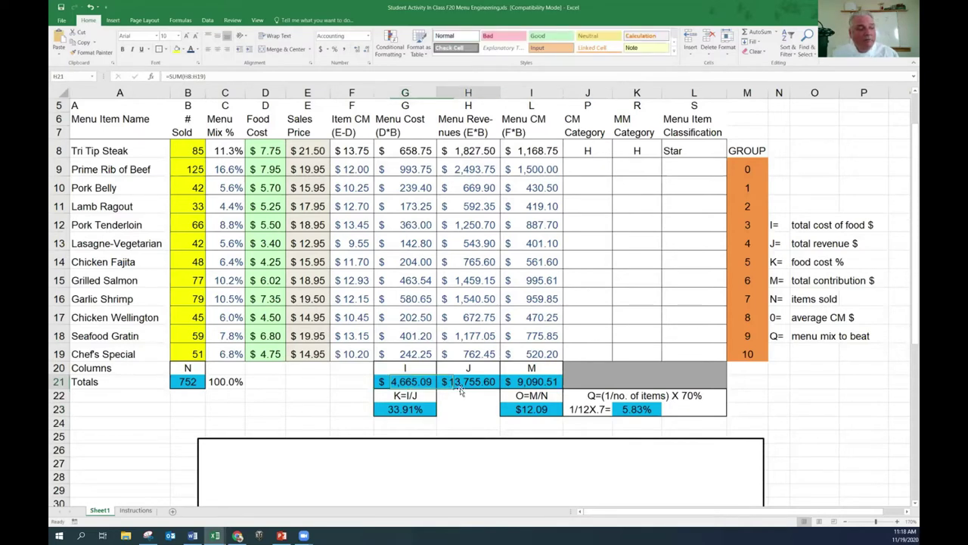
{"action": "left_click", "coordinate": [407, 382]}
{"action": "left_click", "coordinate": [451, 378]}
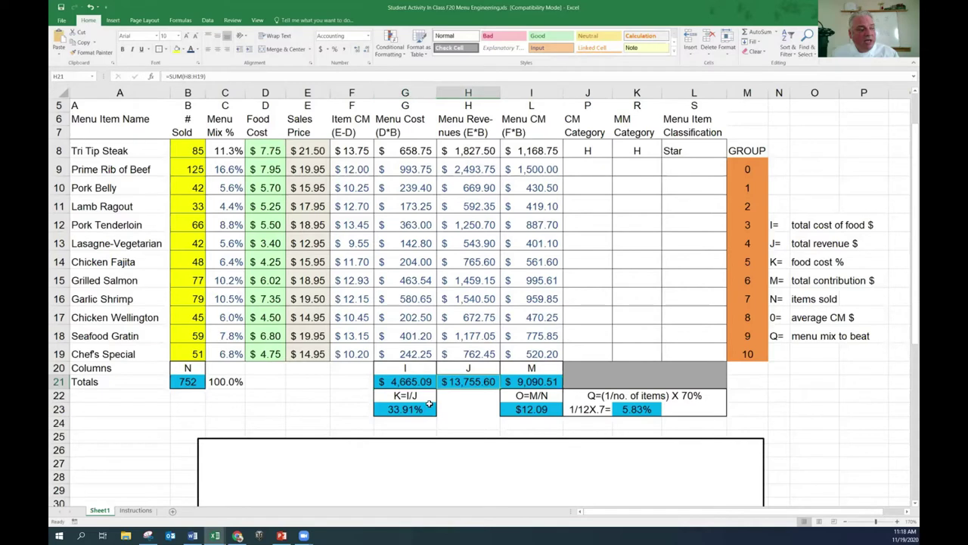
{"action": "left_click", "coordinate": [389, 409]}
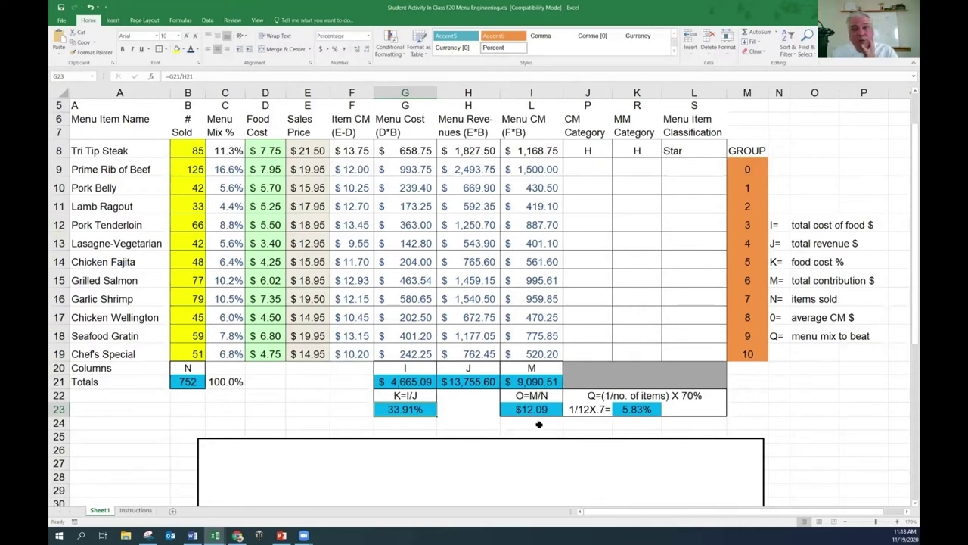
- Highlight the Menu CM range I8:I19 and compare its total in I21 with H21, G21 and the food cost percentage in G23
{"action": "left_click_drag", "start_coordinate": [528, 151], "coordinate": [549, 356]}
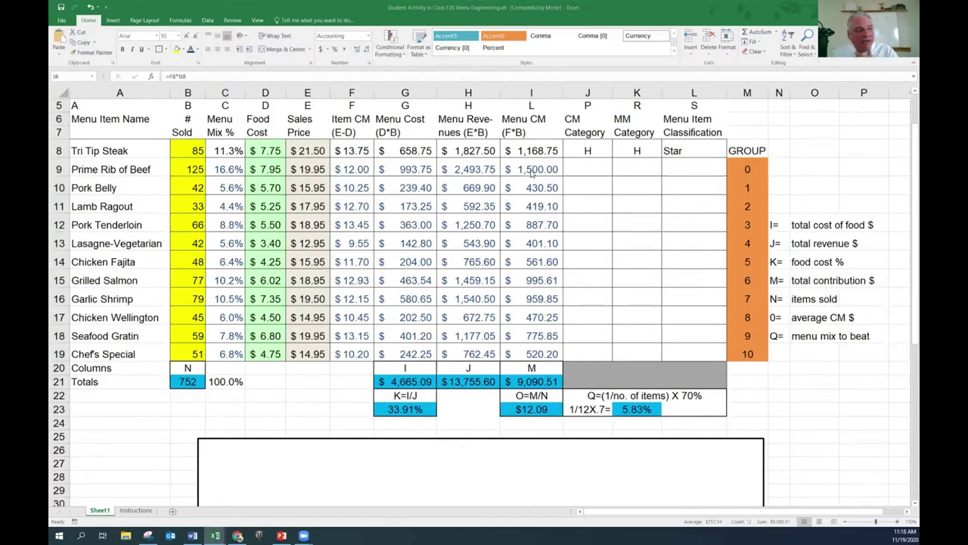
{"action": "left_click", "coordinate": [529, 382]}
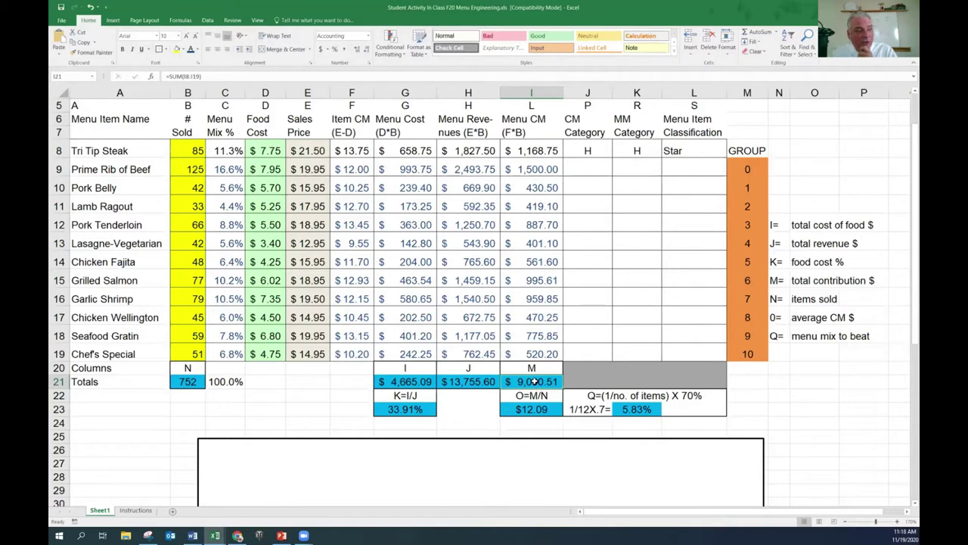
{"action": "left_click", "coordinate": [450, 382]}
{"action": "left_click", "coordinate": [405, 382]}
{"action": "left_click", "coordinate": [461, 382]}
{"action": "left_click", "coordinate": [413, 384]}
{"action": "left_click", "coordinate": [522, 379]}
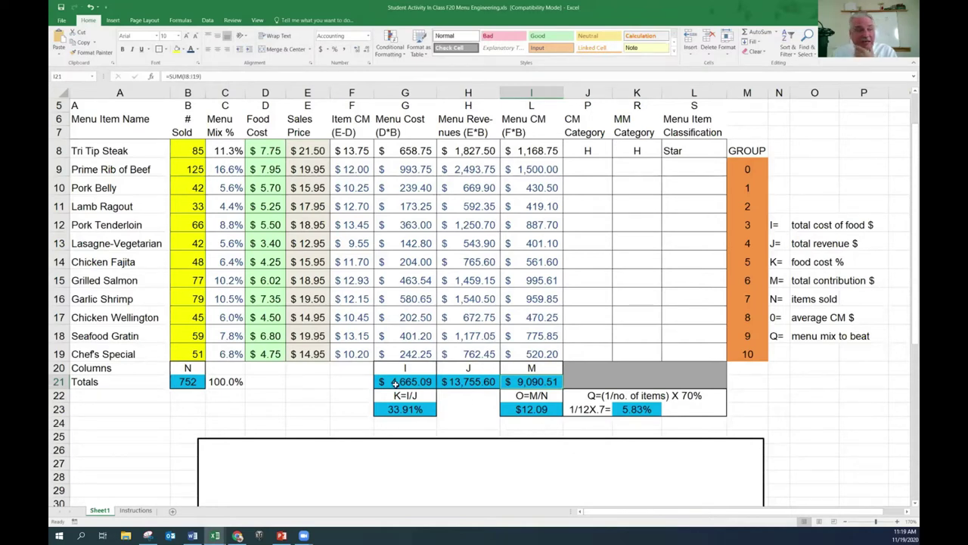
{"action": "left_click", "coordinate": [418, 409]}
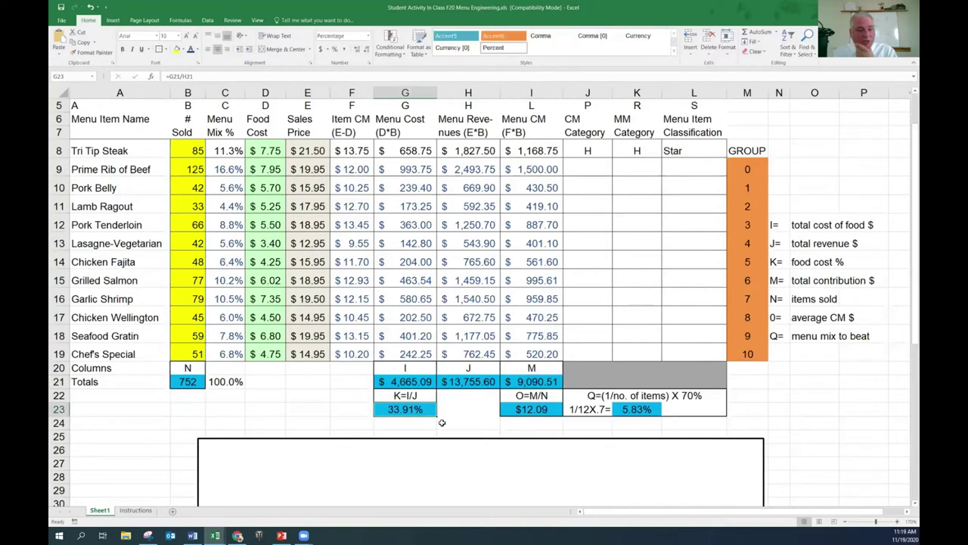
- Examine the average contribution margin in I23 by tracing it to the Menu CM total in I21 and the items sold in B21
{"action": "left_click", "coordinate": [532, 408]}
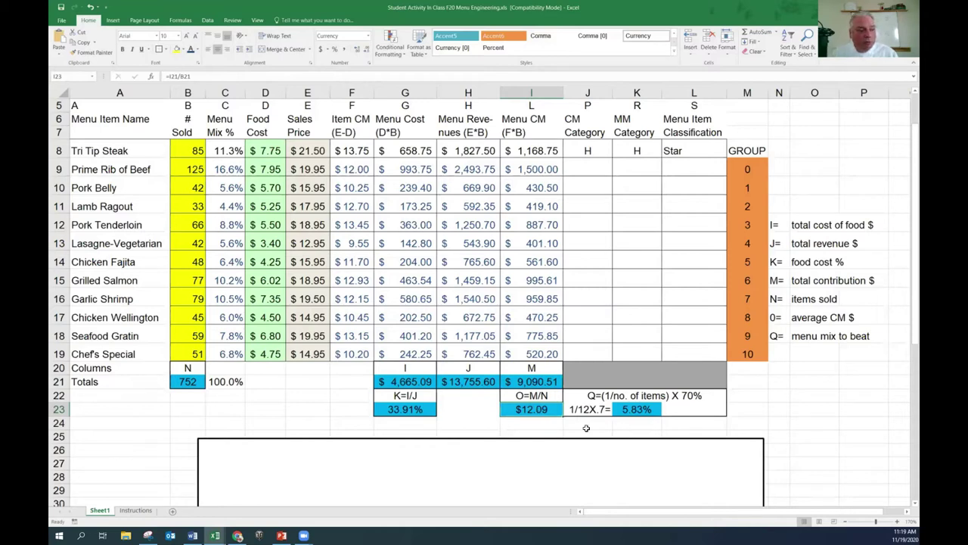
{"action": "left_click", "coordinate": [532, 381]}
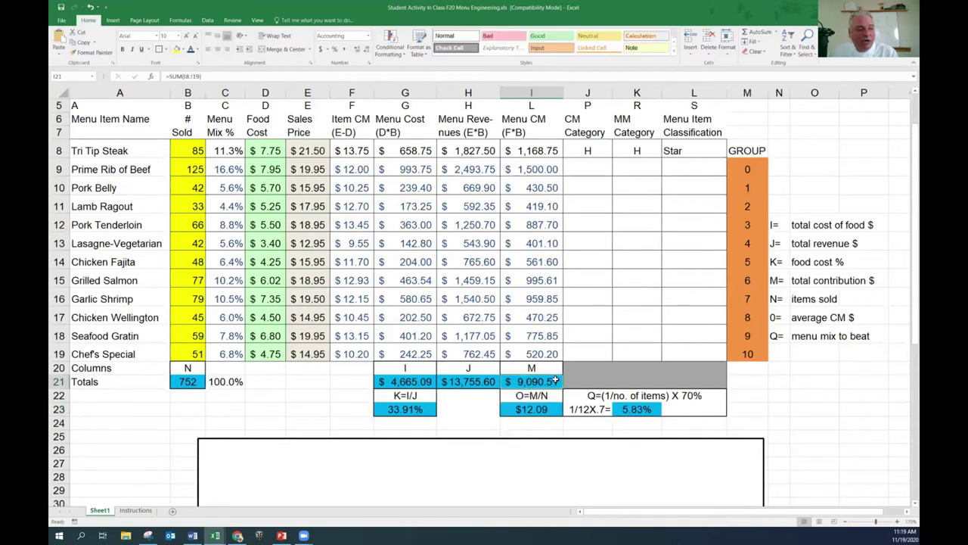
{"action": "left_click", "coordinate": [532, 119]}
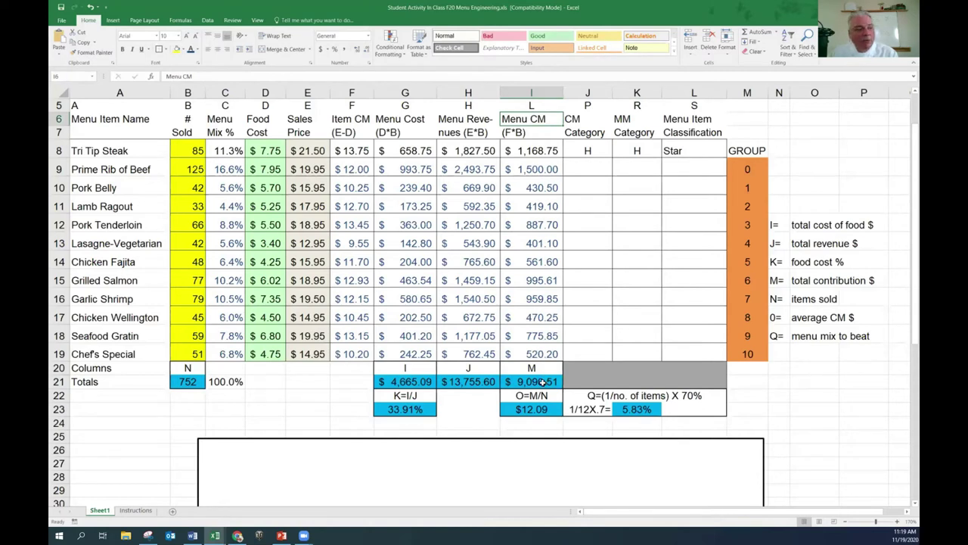
{"action": "left_click", "coordinate": [186, 382]}
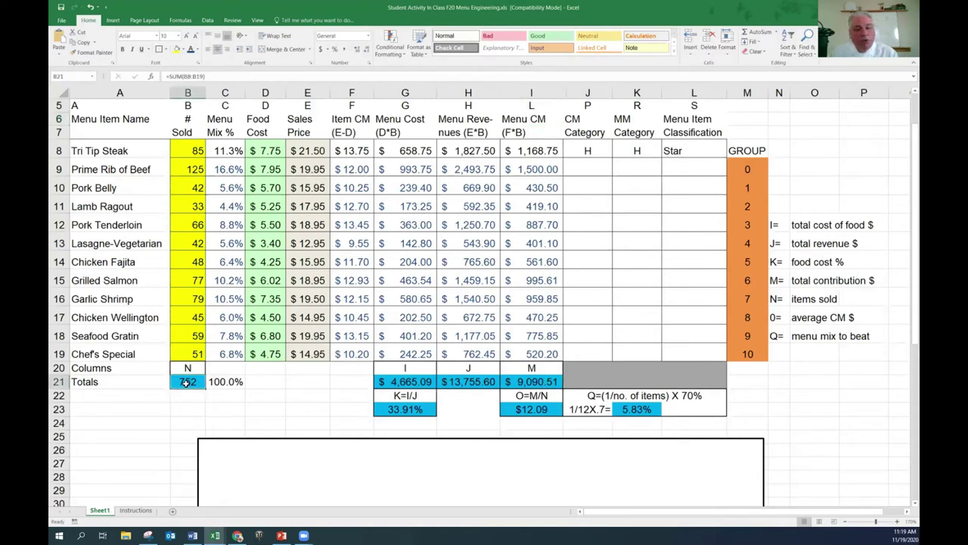
{"action": "left_click", "coordinate": [525, 408]}
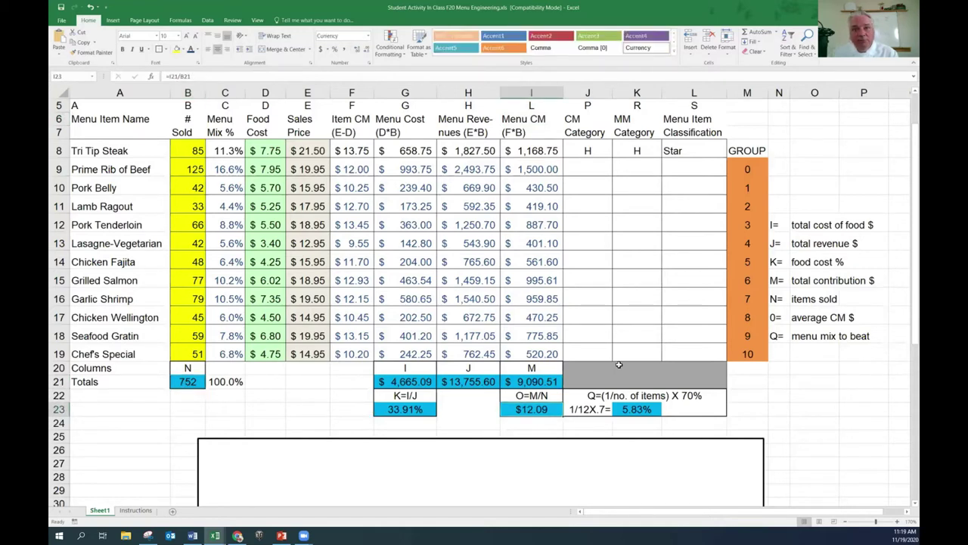
- Review the Menu CM formulas in I8, I9 and I10, and retrace I21 and B21 to the average CM in I23
{"action": "left_click", "coordinate": [532, 151]}
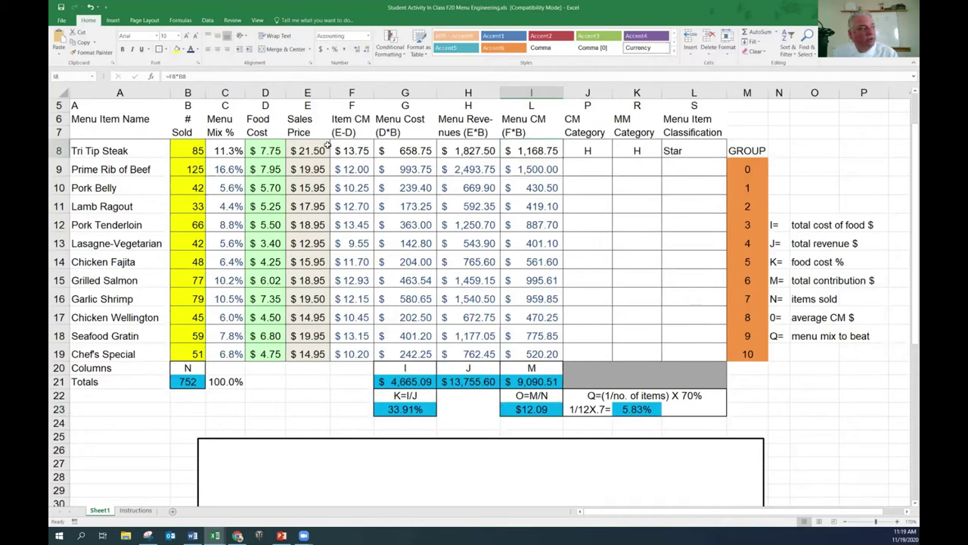
{"action": "left_click", "coordinate": [528, 169]}
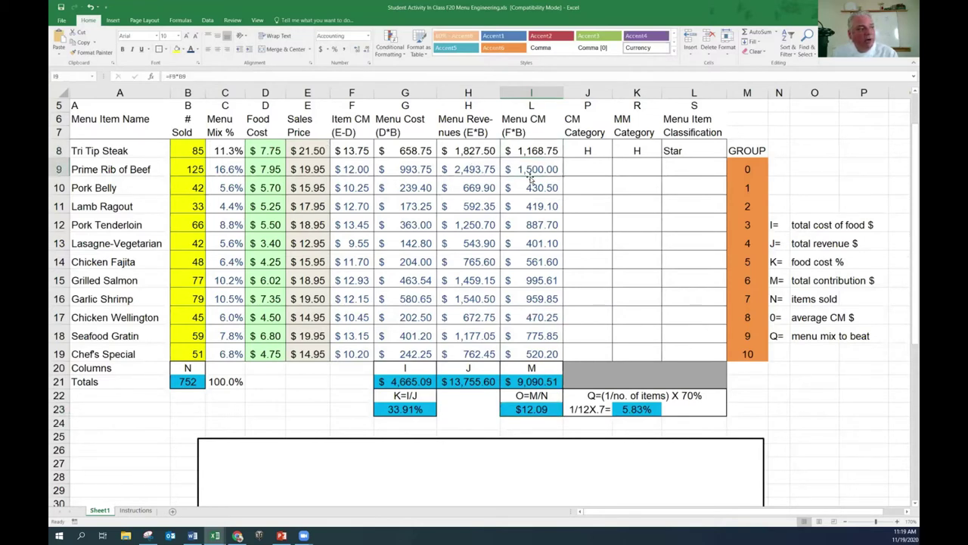
{"action": "left_click", "coordinate": [528, 187]}
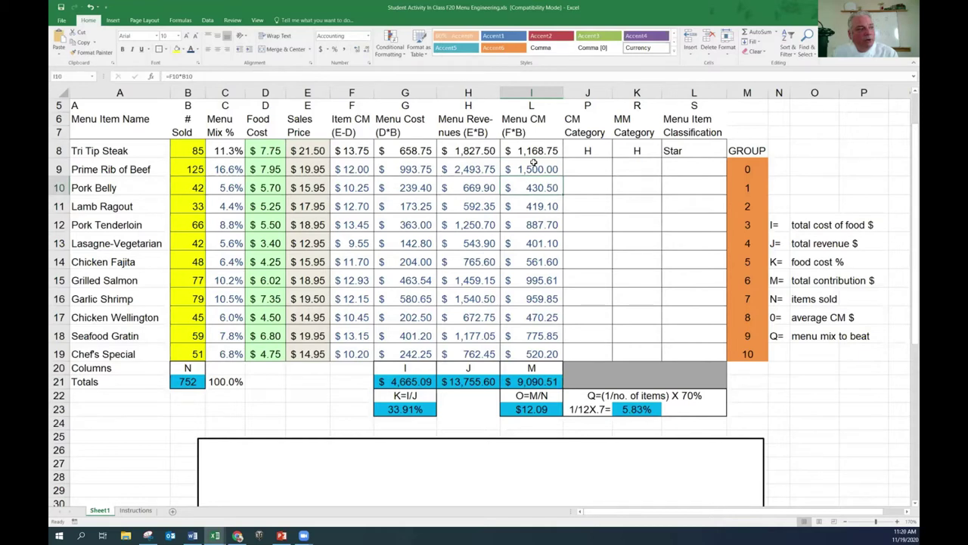
{"action": "left_click", "coordinate": [530, 384]}
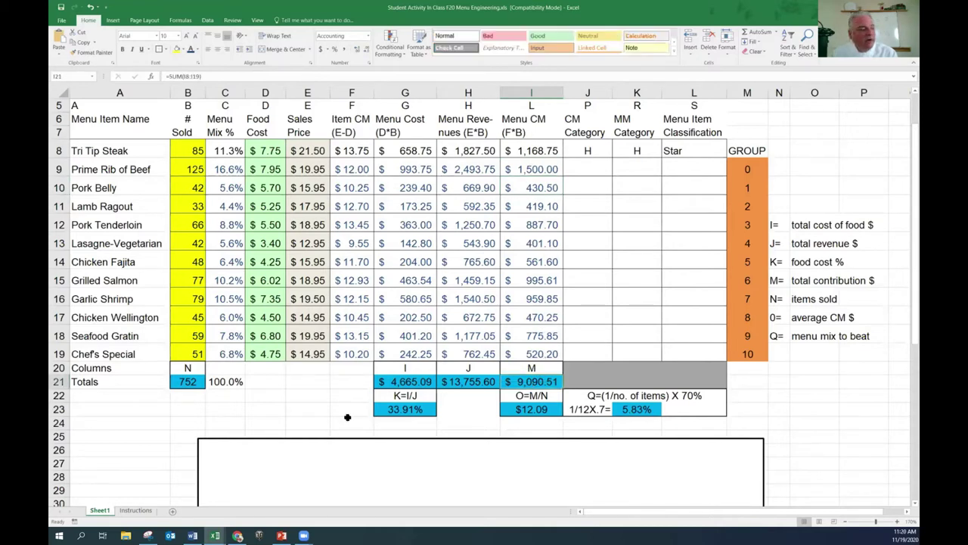
{"action": "left_click", "coordinate": [183, 383]}
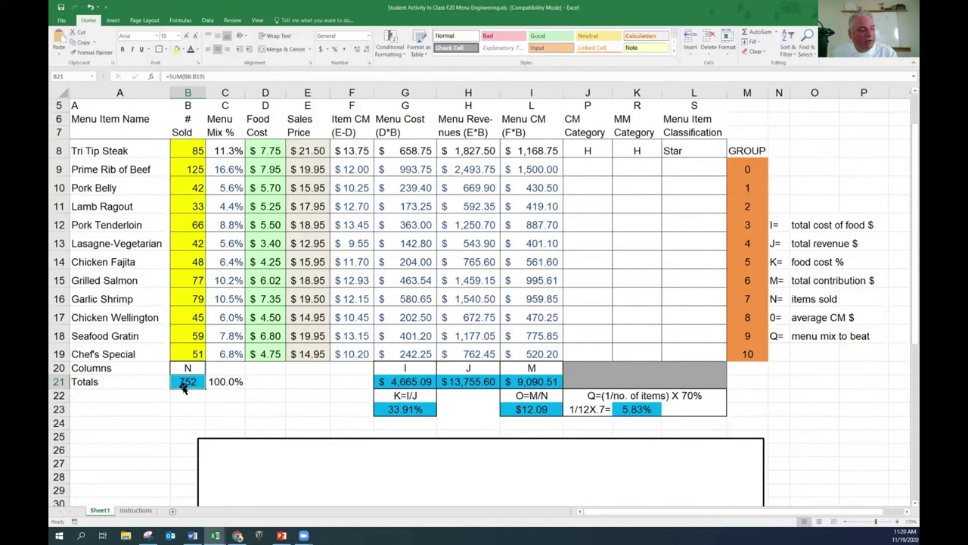
{"action": "left_click", "coordinate": [531, 412]}
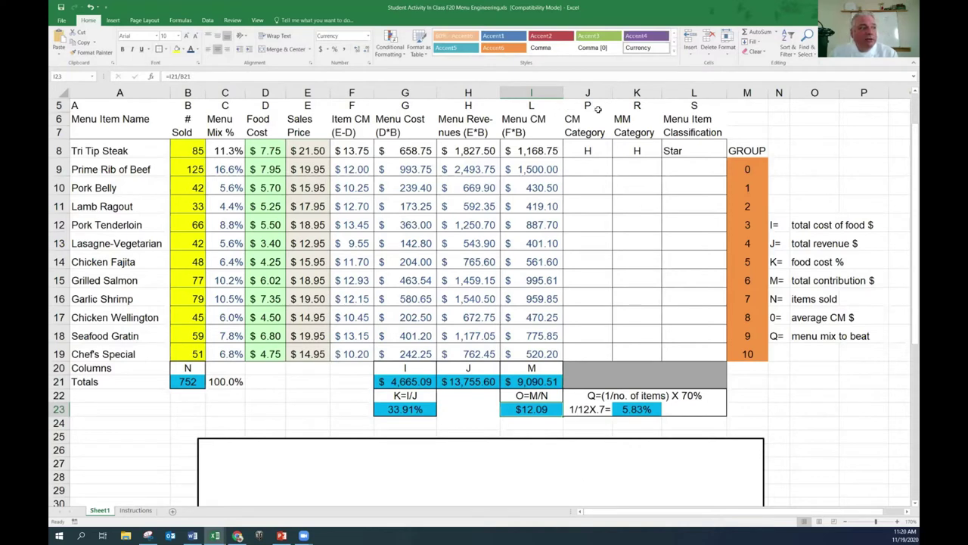
- Highlight the CM Category column J6:J19, present the Menu Engineering Categories slide full screen in PowerPoint, and return to the Excel worksheet
{"action": "left_click_drag", "start_coordinate": [586, 118], "coordinate": [579, 350]}
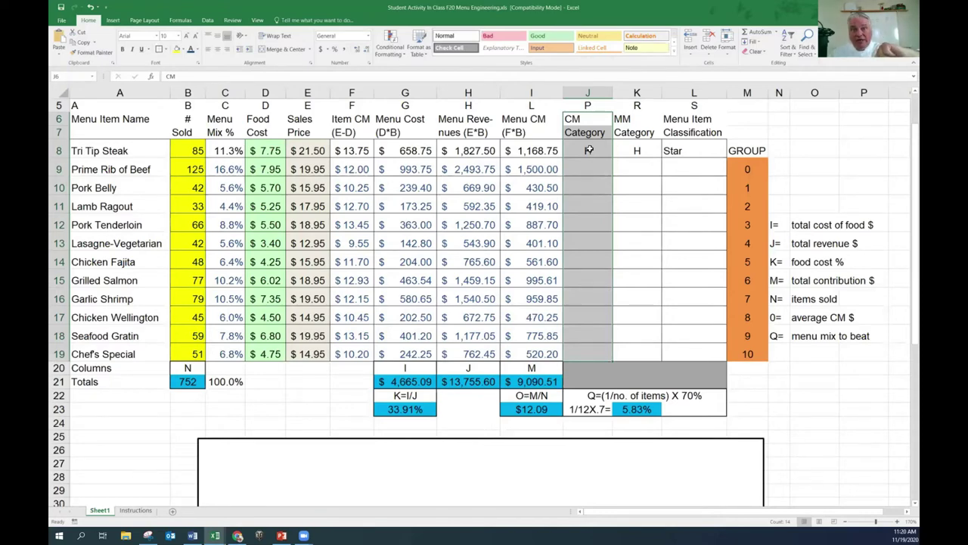
{"action": "key", "text": "alt+Tab"}
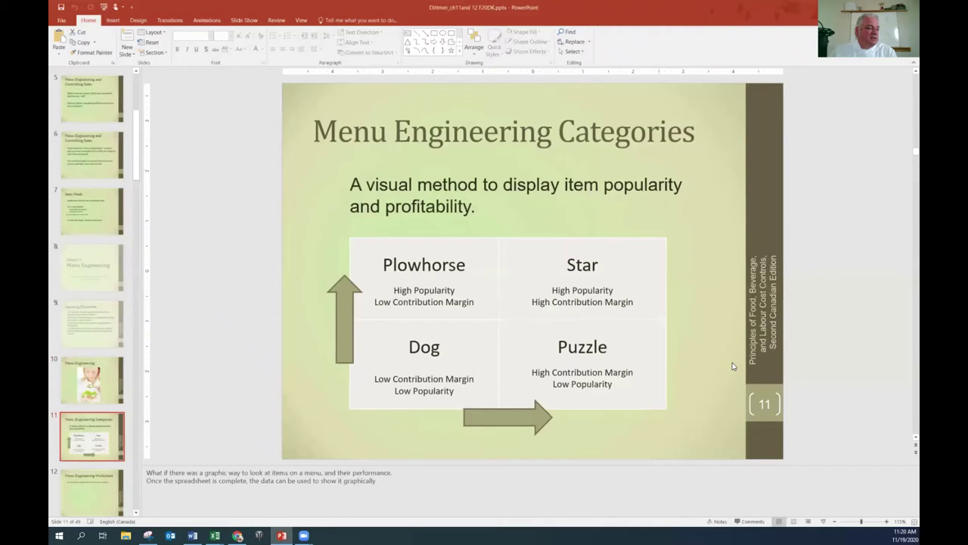
{"action": "left_click", "coordinate": [823, 521]}
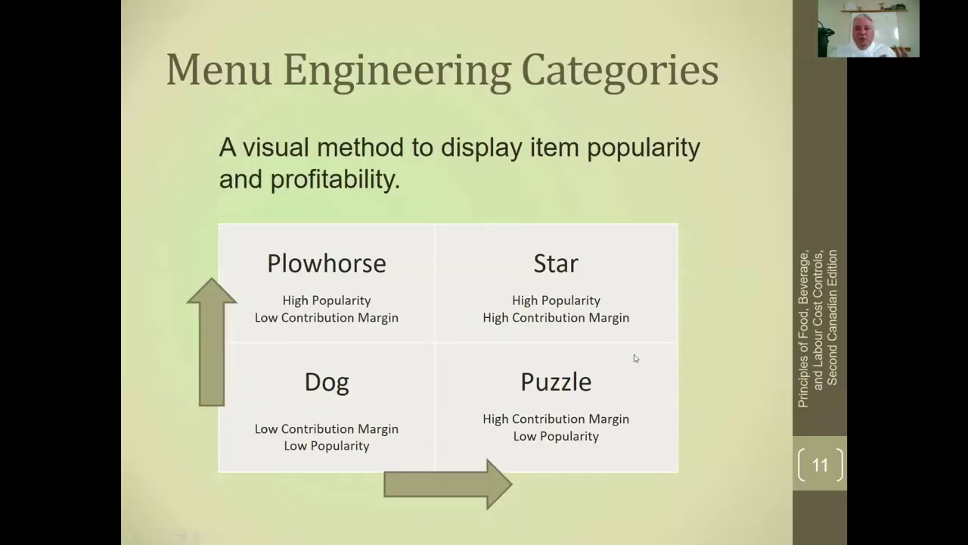
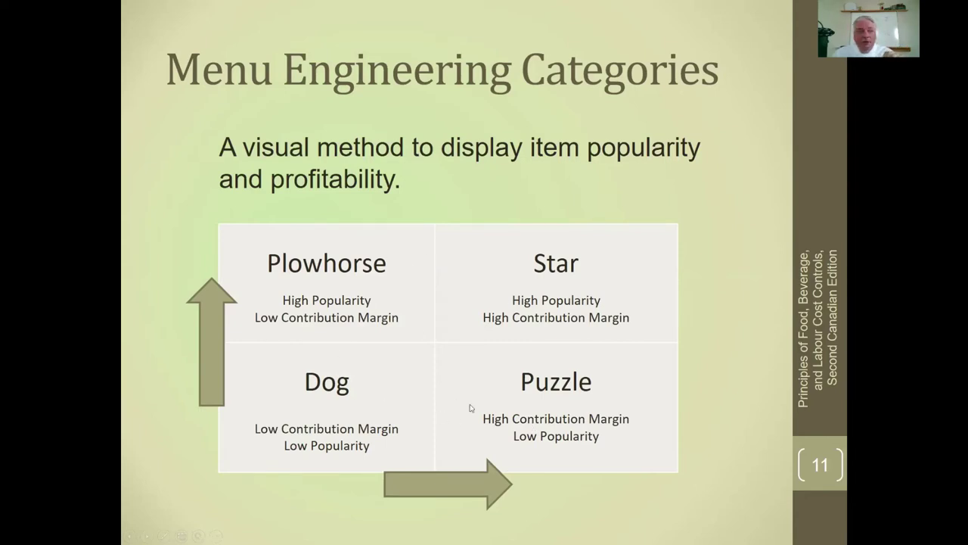
{"action": "key", "text": "alt+Tab"}
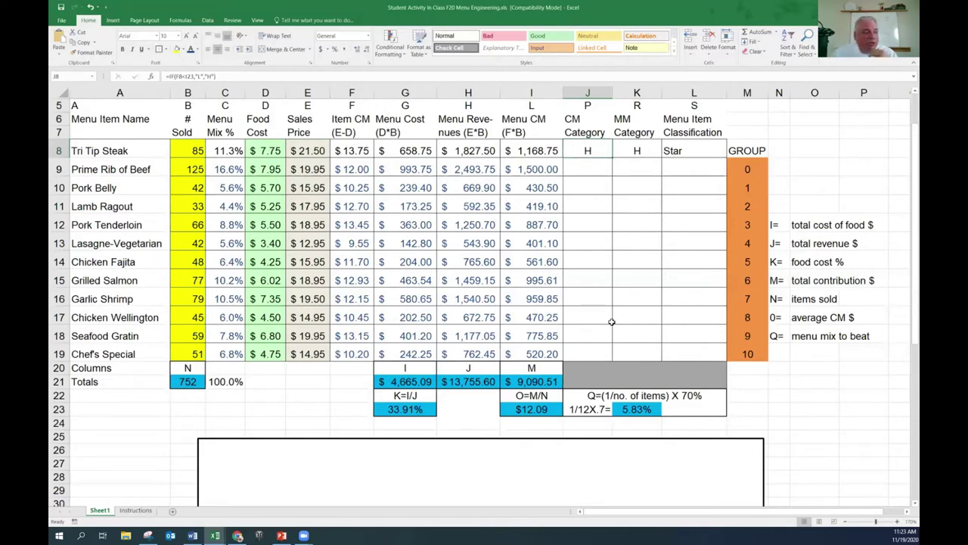
- Compare the average CM in I23 with the Tri Tip Steak Item CM in F8, and reveal the J9 category with the current font color
{"action": "left_click", "coordinate": [553, 406]}
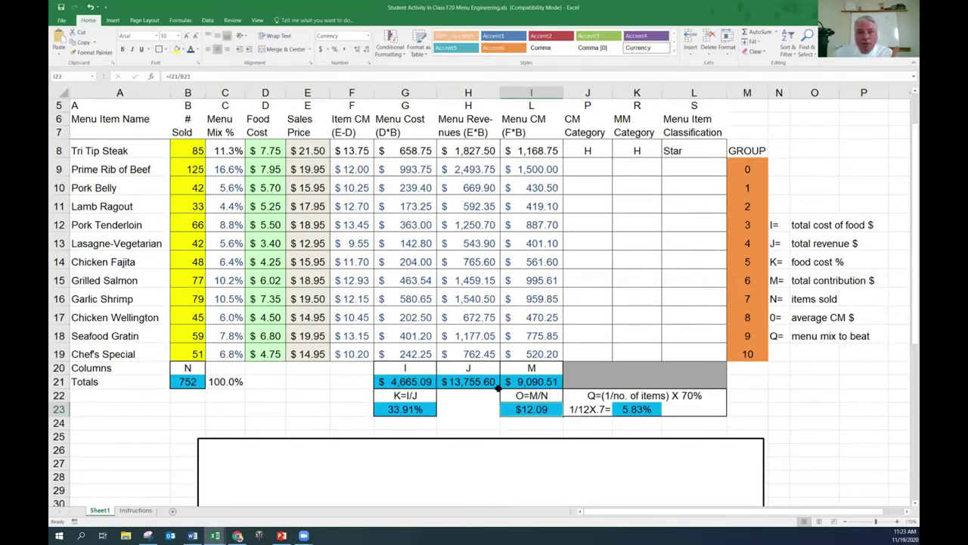
{"action": "left_click", "coordinate": [340, 151]}
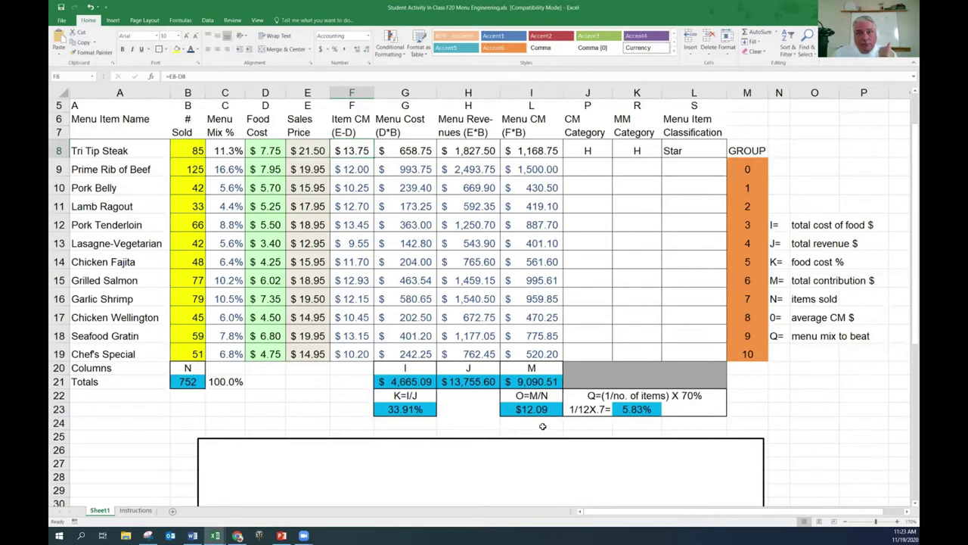
{"action": "left_click", "coordinate": [582, 169]}
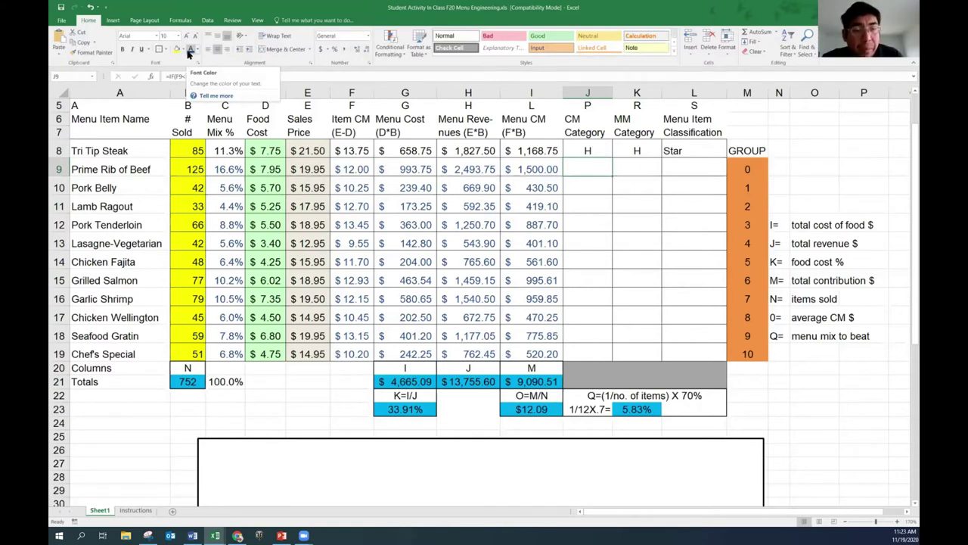
{"action": "left_click", "coordinate": [189, 55]}
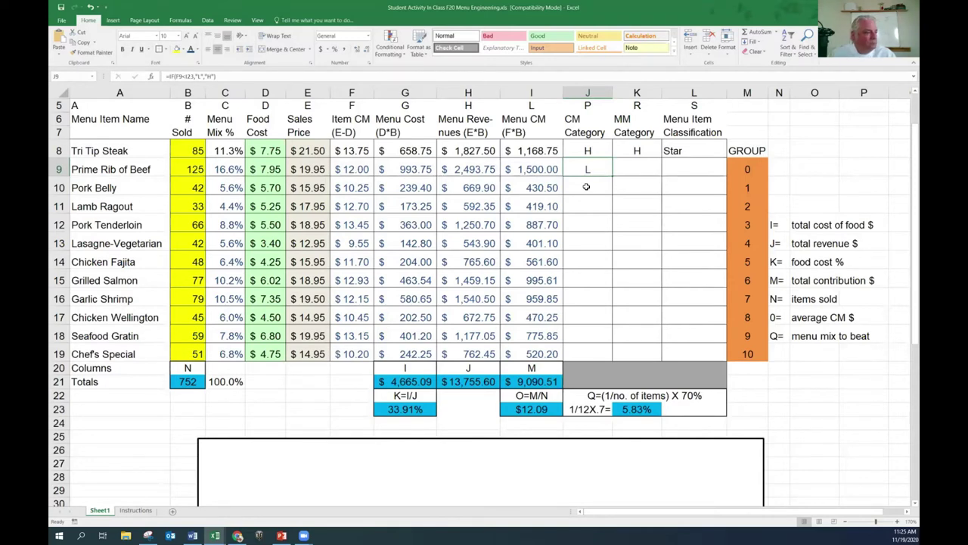
- Reveal the hidden CM categories for Pork Belly through Chicken Fajita in J10:J14 by applying the current font color cell by cell
{"action": "left_click", "coordinate": [586, 187]}
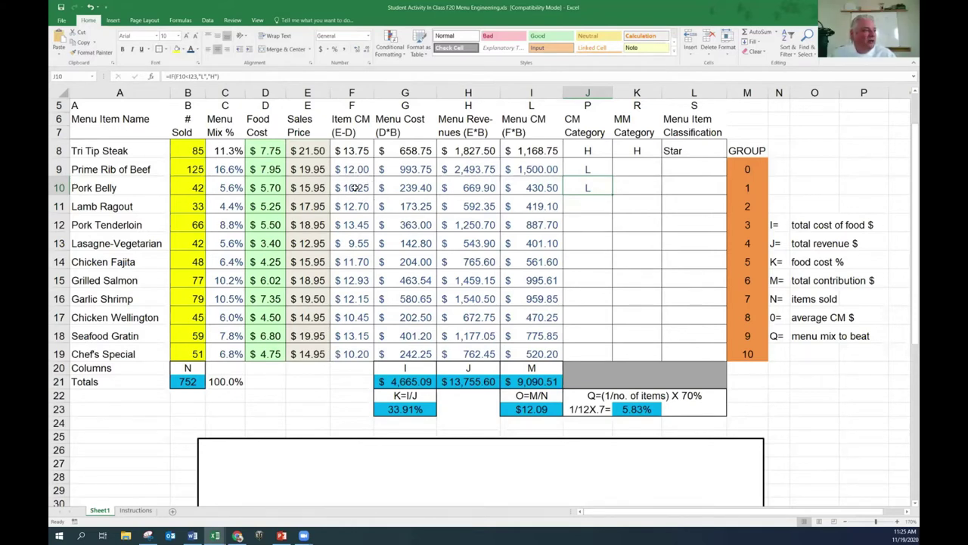
{"action": "left_click", "coordinate": [584, 202]}
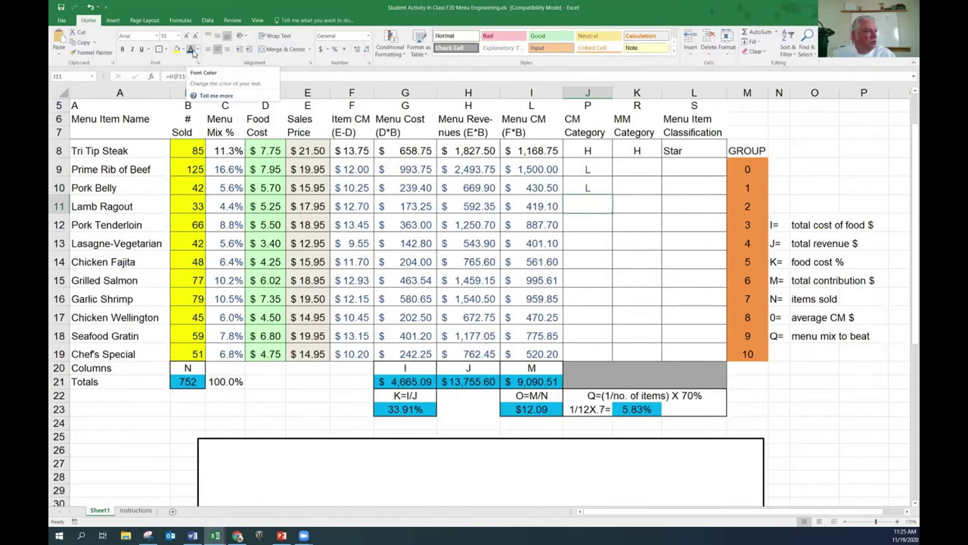
{"action": "left_click", "coordinate": [193, 49]}
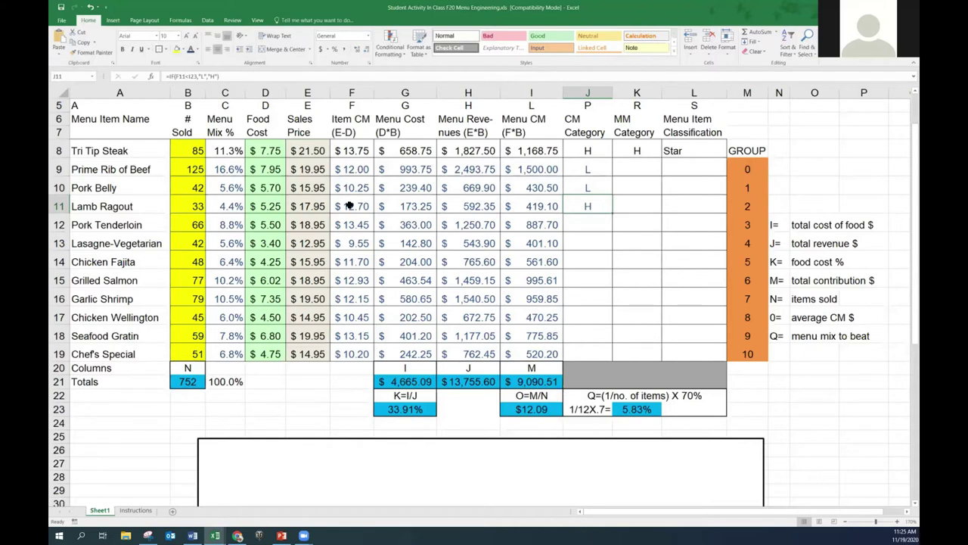
{"action": "left_click", "coordinate": [585, 222]}
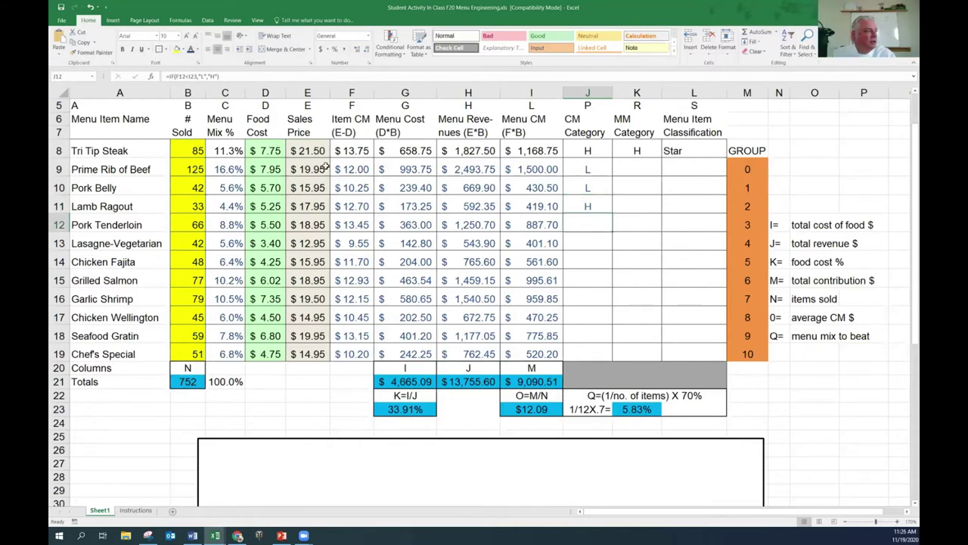
{"action": "left_click", "coordinate": [192, 50]}
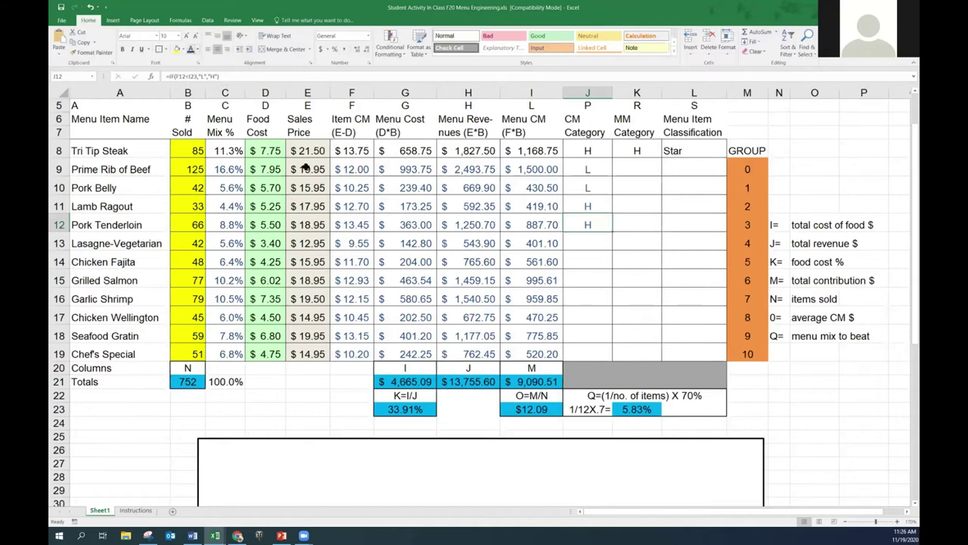
{"action": "left_click", "coordinate": [588, 242]}
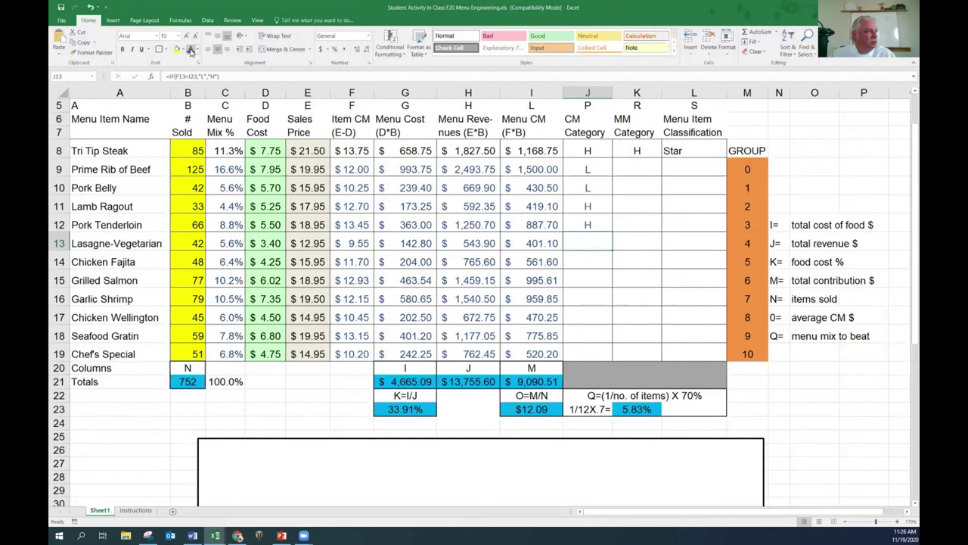
{"action": "key", "text": "Return"}
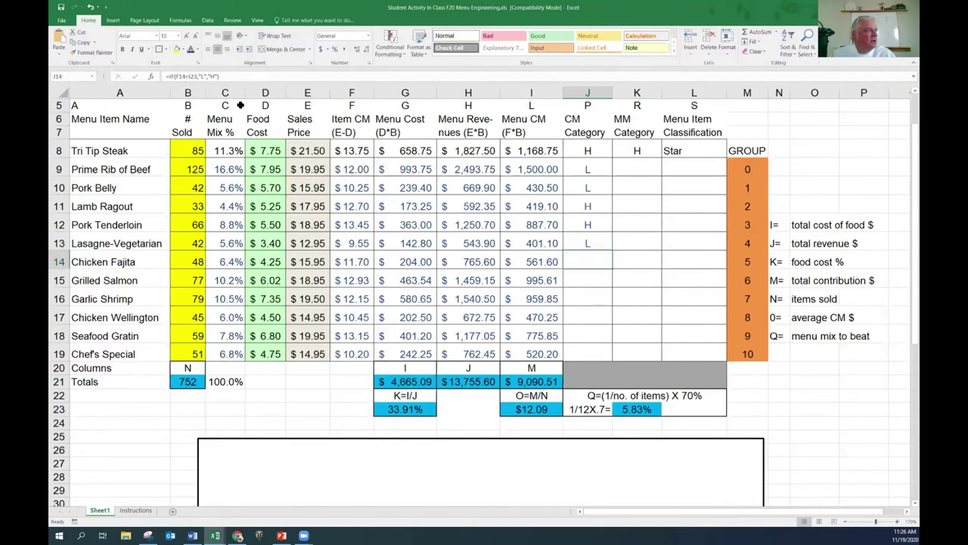
{"action": "left_click", "coordinate": [191, 49]}
{"action": "key", "text": "Return"}
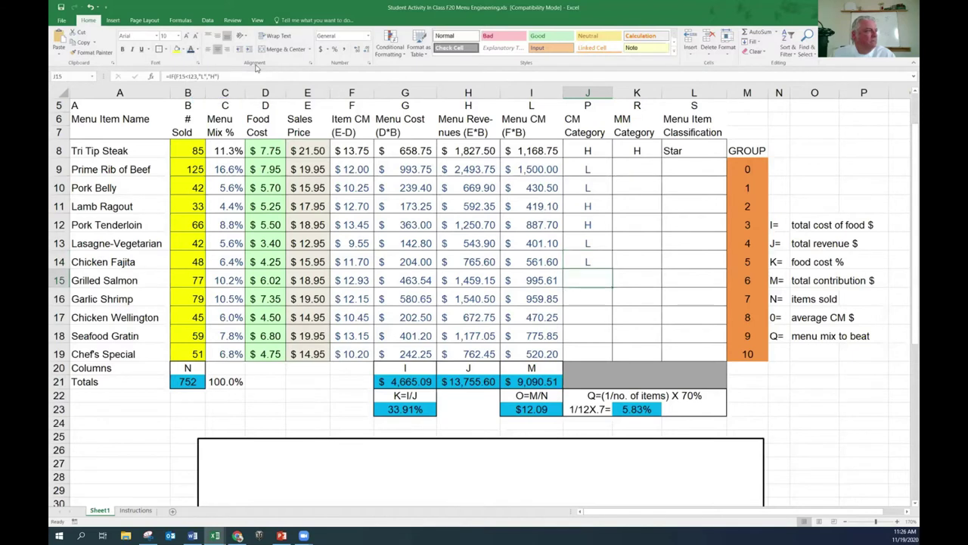
- Apply the same font color to J15:J19 to reveal the CM categories for Grilled Salmon through Chef's Special
{"action": "left_click", "coordinate": [192, 50]}
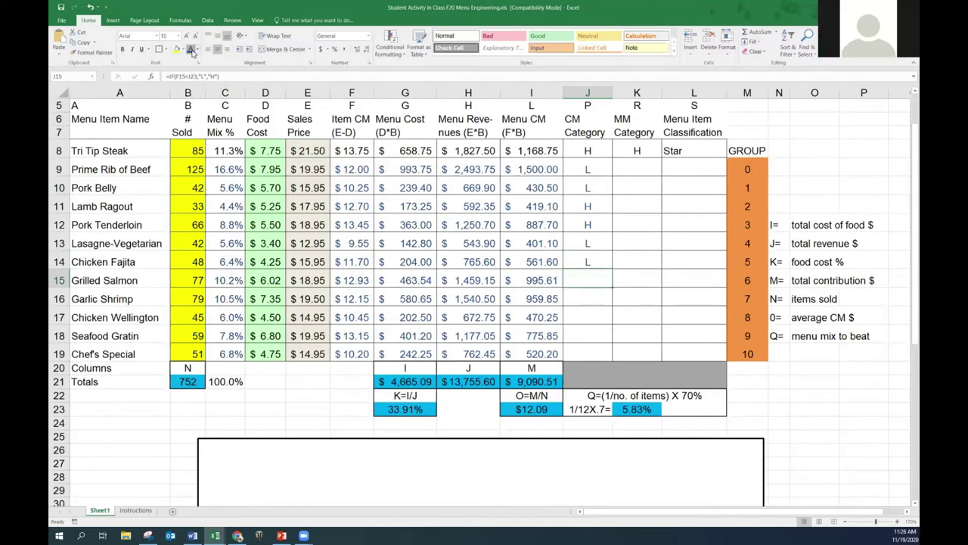
{"action": "left_click", "coordinate": [591, 297]}
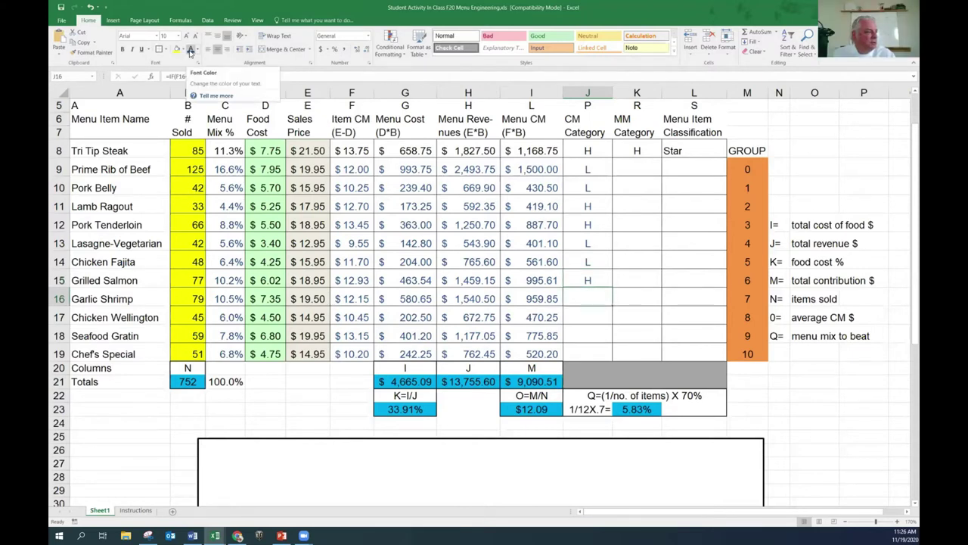
{"action": "left_click", "coordinate": [191, 50]}
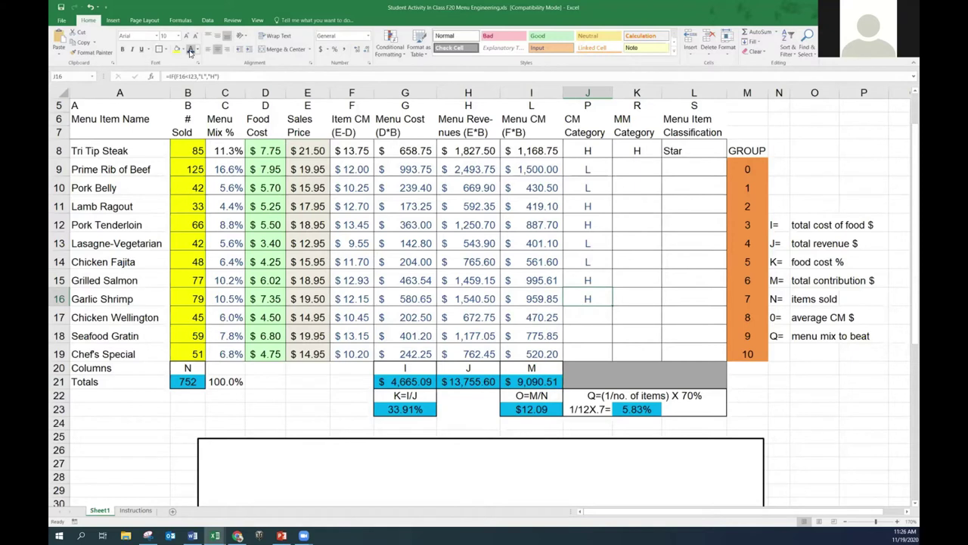
{"action": "left_click", "coordinate": [597, 319]}
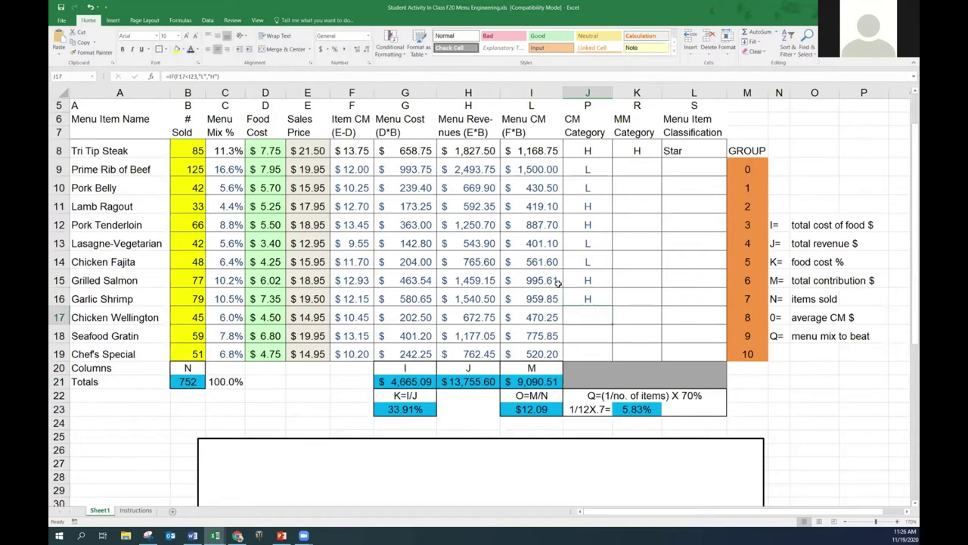
{"action": "left_click", "coordinate": [192, 50]}
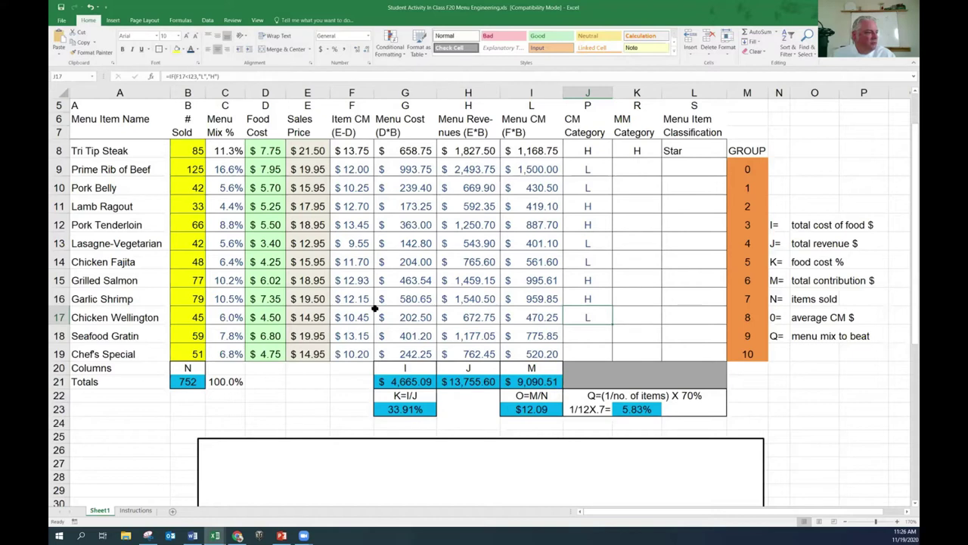
{"action": "left_click", "coordinate": [583, 339]}
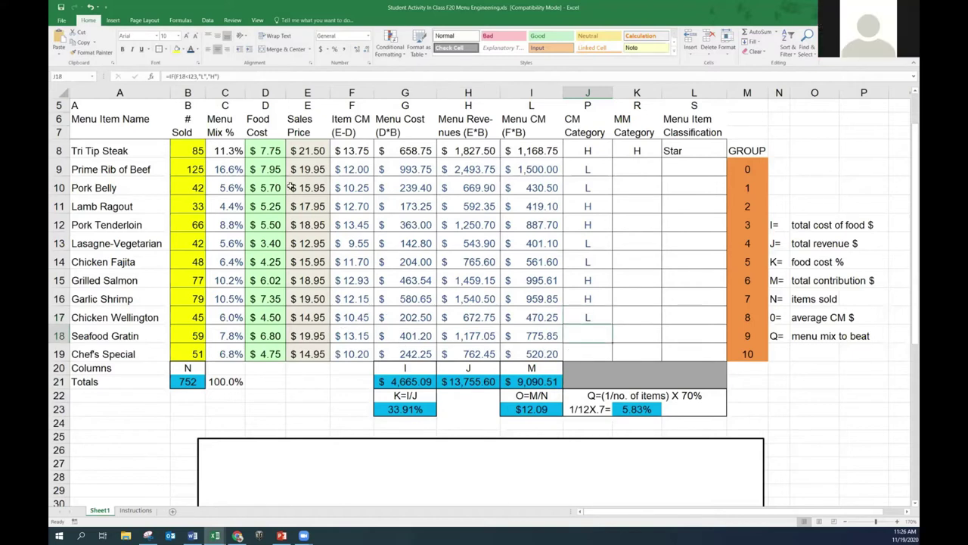
{"action": "left_click", "coordinate": [191, 50]}
{"action": "key", "text": "Return"}
{"action": "left_click", "coordinate": [191, 50]}
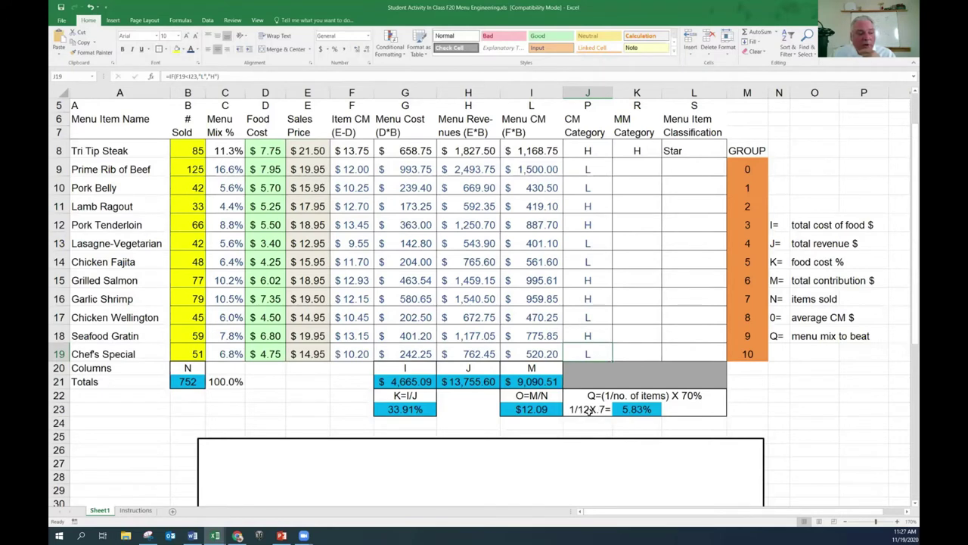
- Move the empty text box under the table down to about row 29, and enter 10 in I26 and 1 in J26
{"action": "left_click", "coordinate": [581, 410]}
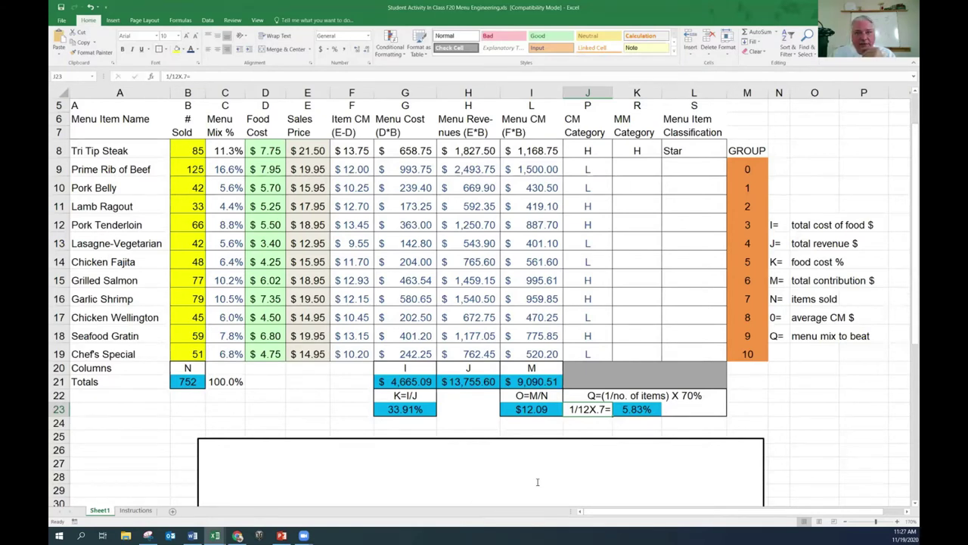
{"action": "left_click_drag", "start_coordinate": [557, 439], "coordinate": [564, 489]}
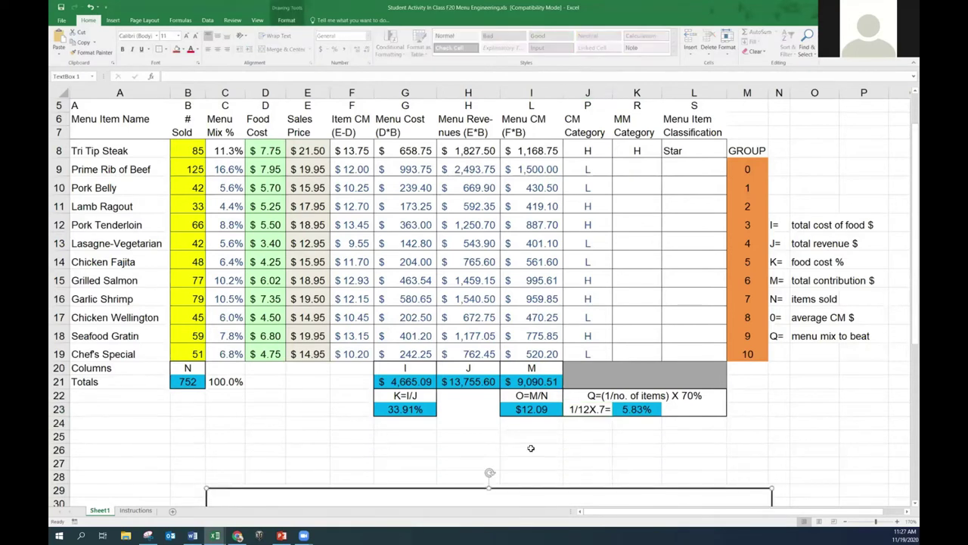
{"action": "left_click", "coordinate": [531, 448]}
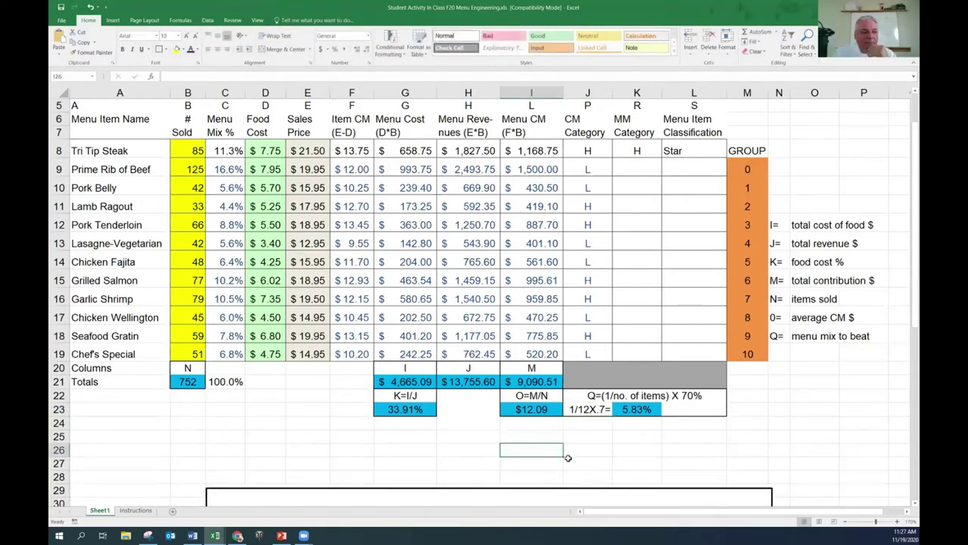
{"action": "type", "text": "10"}
{"action": "left_click", "coordinate": [580, 445]}
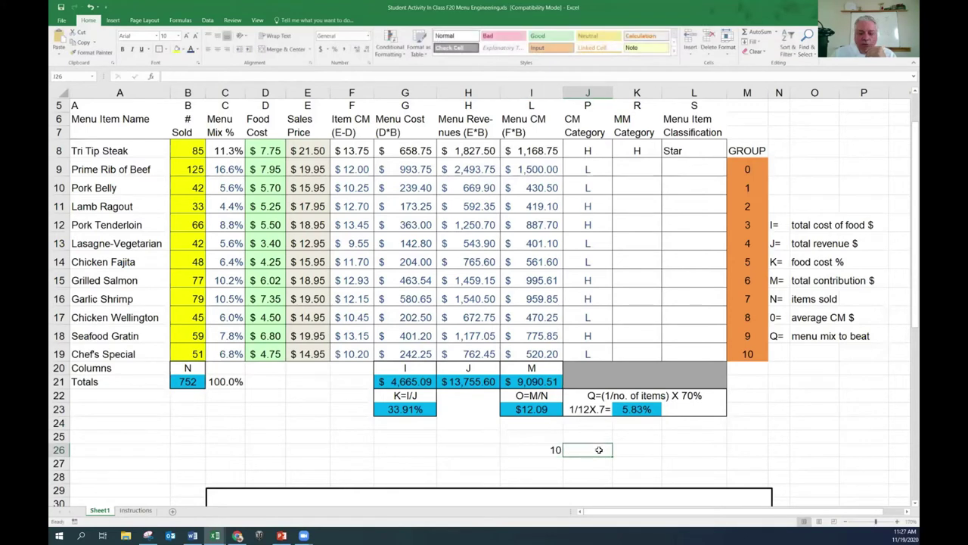
{"action": "type", "text": "1"}
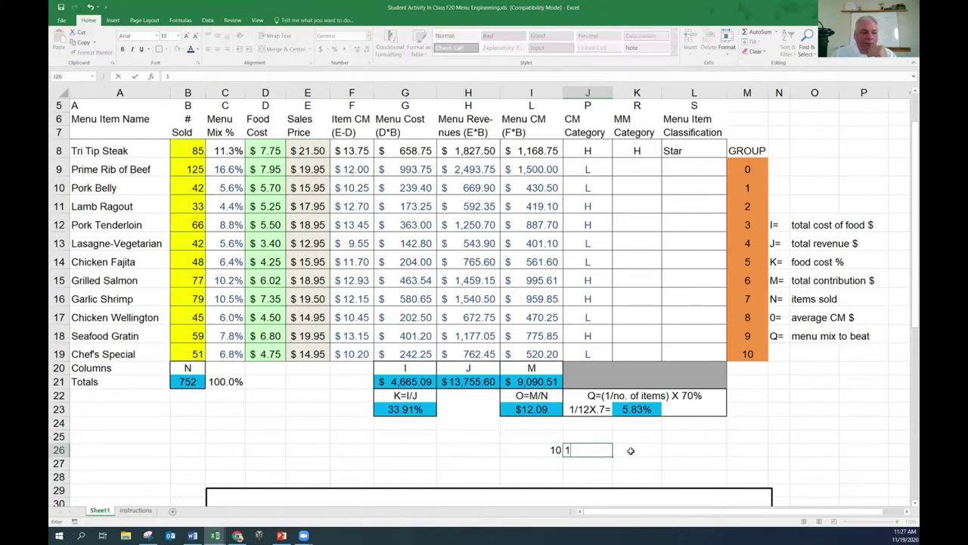
- Calculate one item's share in K26 with the formula =J26/I26 and format the cell as a percentage
{"action": "left_click", "coordinate": [630, 450]}
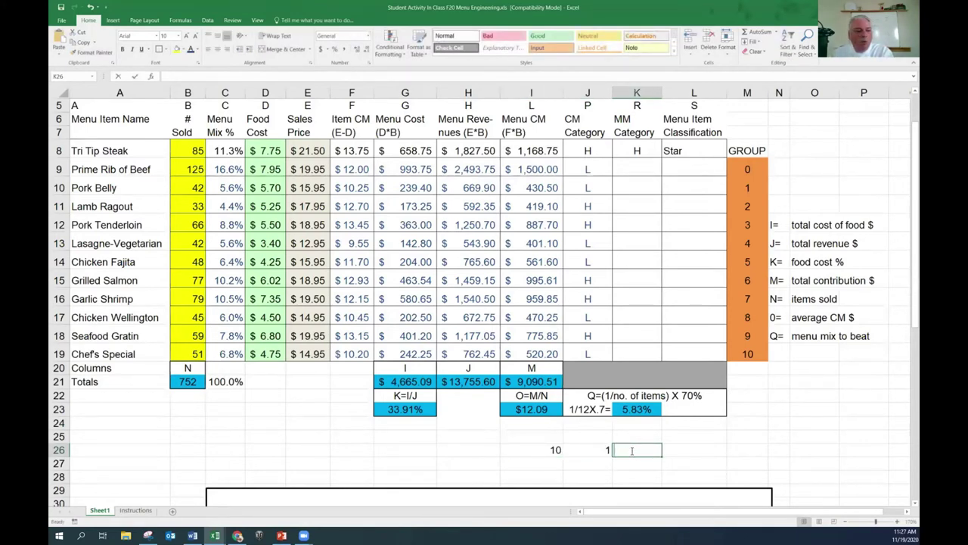
{"action": "type", "text": "="}
{"action": "left_click", "coordinate": [606, 449]}
{"action": "type", "text": "/"}
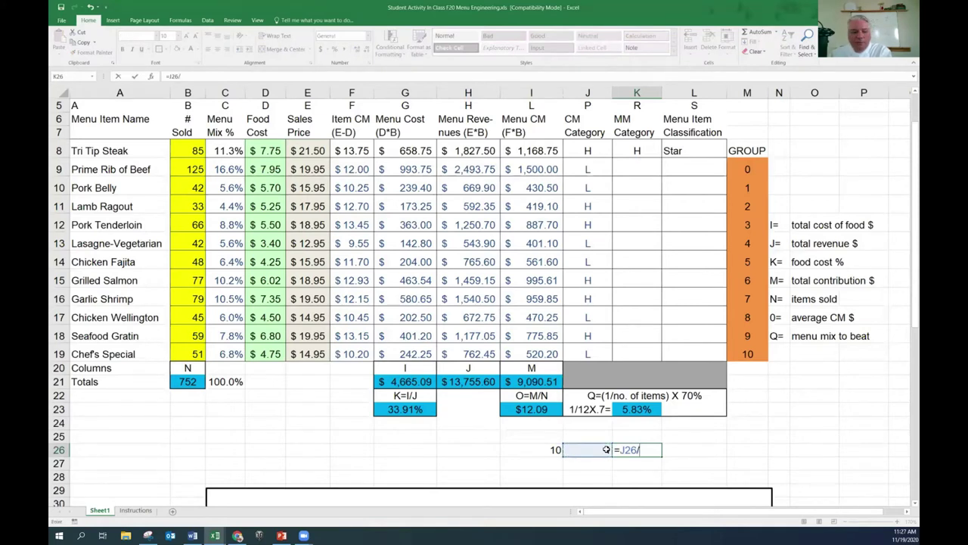
{"action": "left_click", "coordinate": [542, 449]}
{"action": "key", "text": "Return"}
{"action": "left_click", "coordinate": [649, 449]}
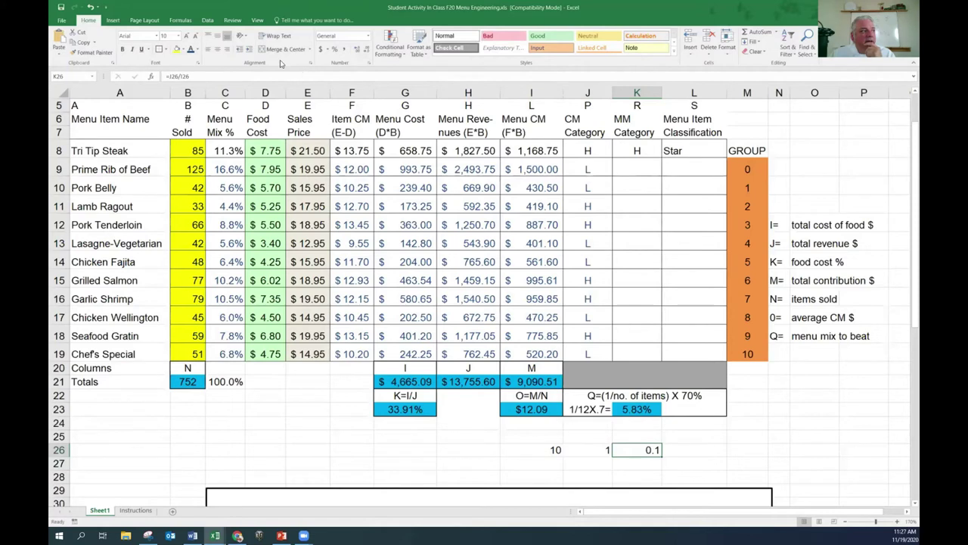
{"action": "left_click", "coordinate": [334, 50]}
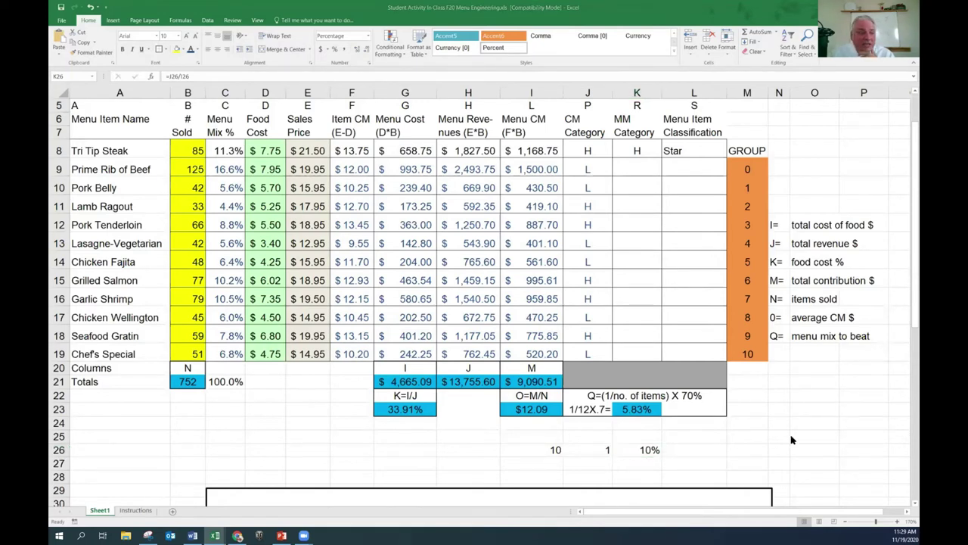
- Try clearing the worked example in I26:L26, and undo the deletion
{"action": "left_click", "coordinate": [574, 409]}
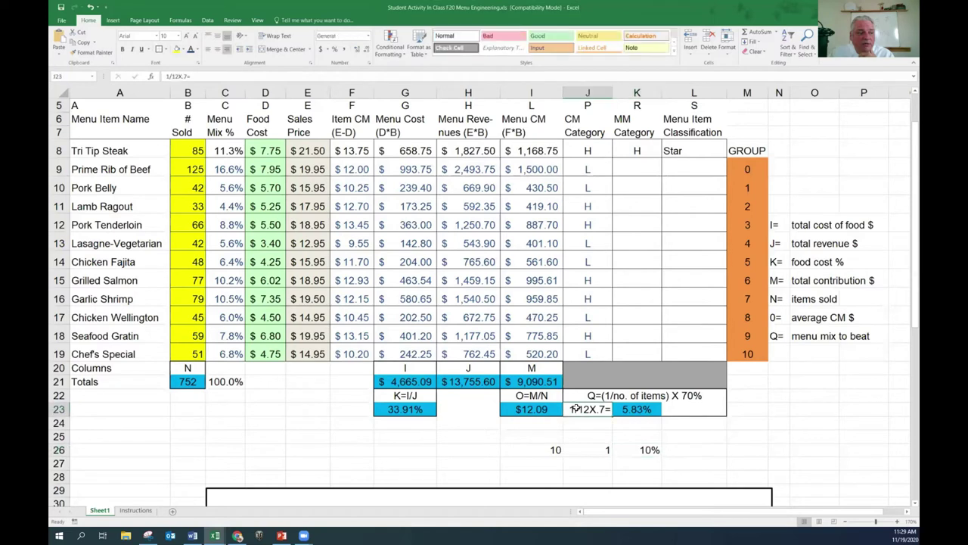
{"action": "left_click_drag", "start_coordinate": [556, 450], "coordinate": [673, 451]}
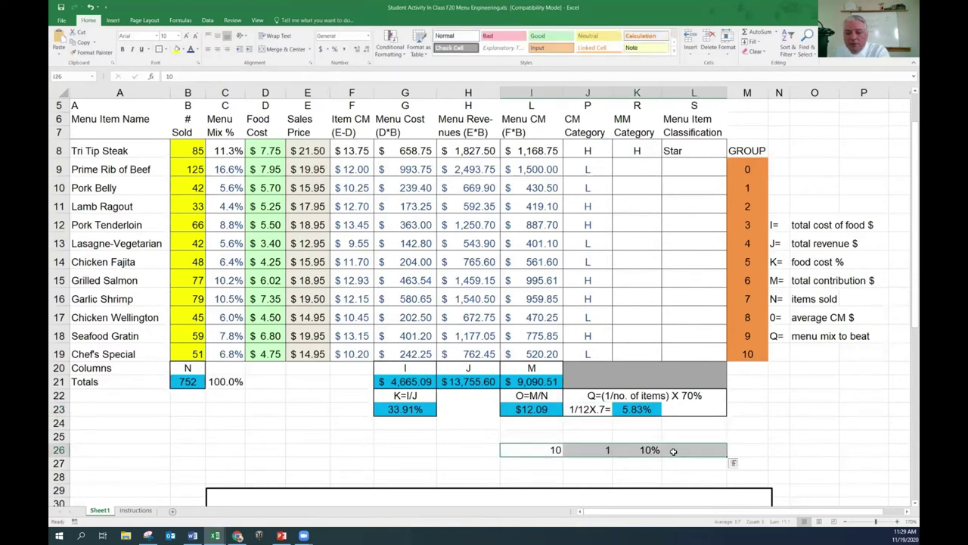
{"action": "left_click", "coordinate": [579, 408]}
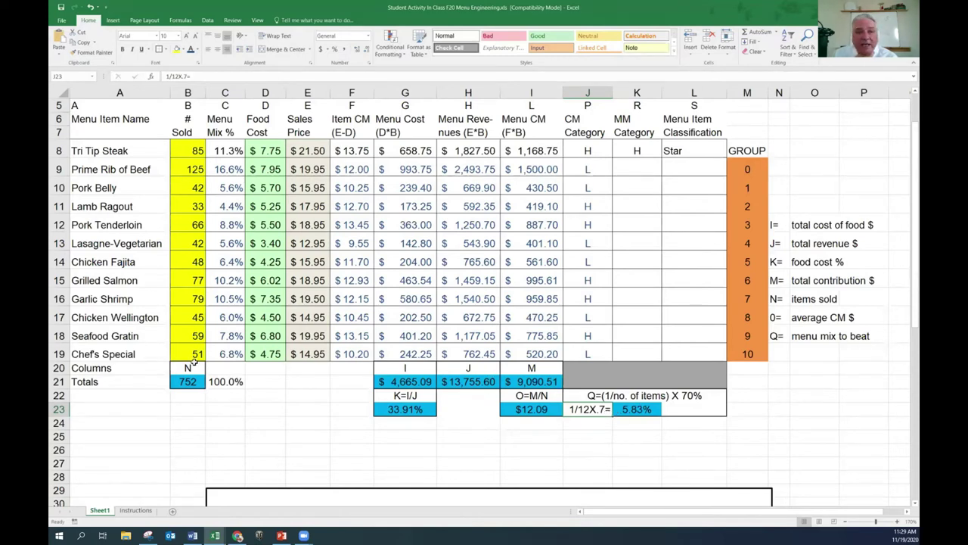
{"action": "left_click", "coordinate": [89, 9]}
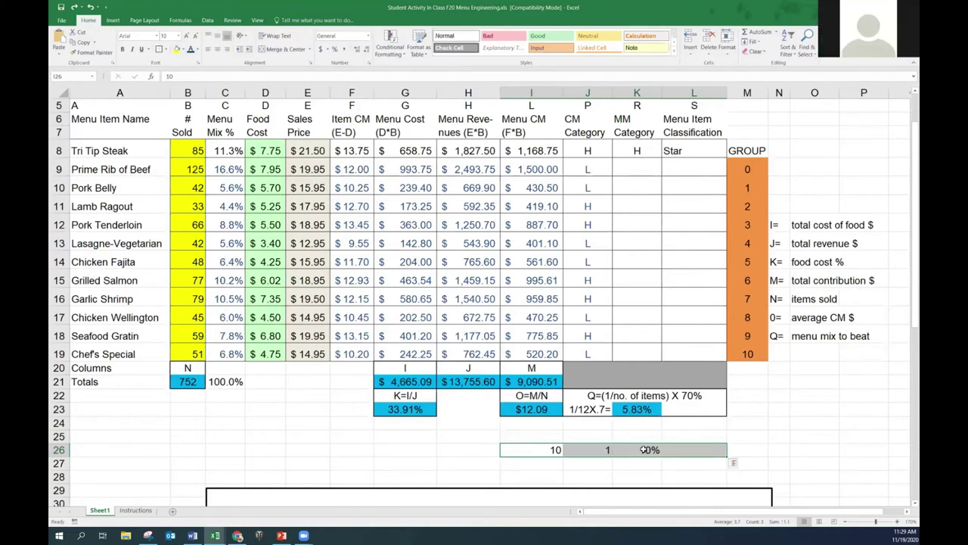
- Review the menu mix threshold expression in J23 and the MM Category formula for Tri Tip Steak in K8
{"action": "left_click", "coordinate": [576, 409]}
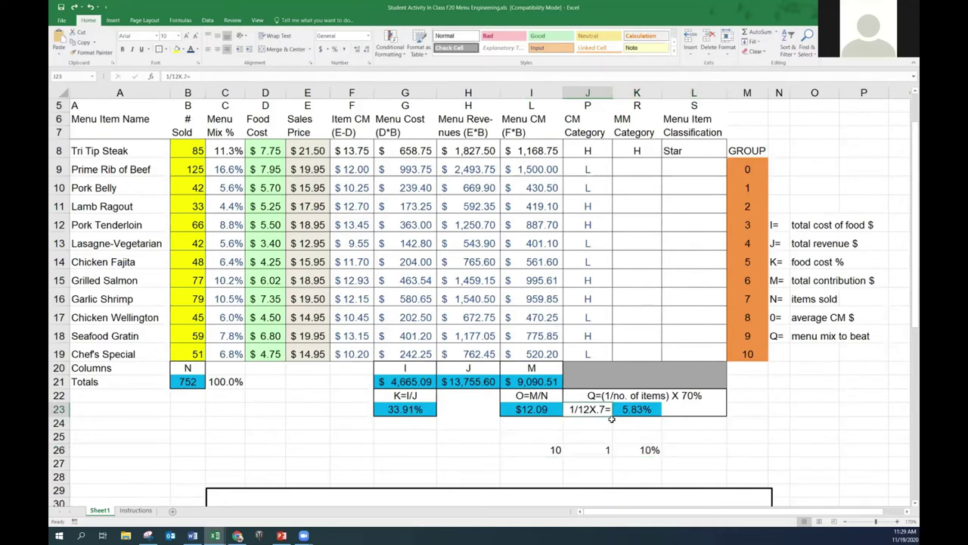
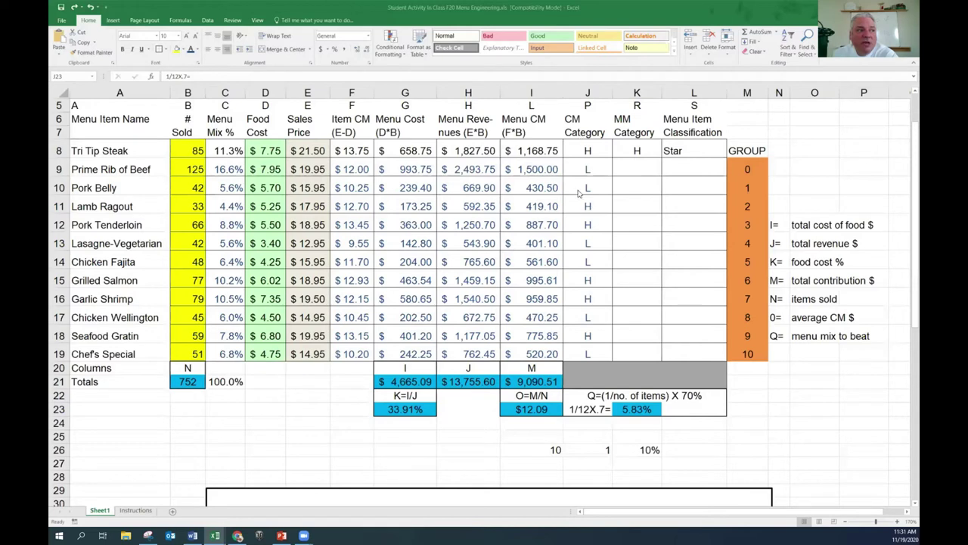
{"action": "left_click", "coordinate": [636, 150]}
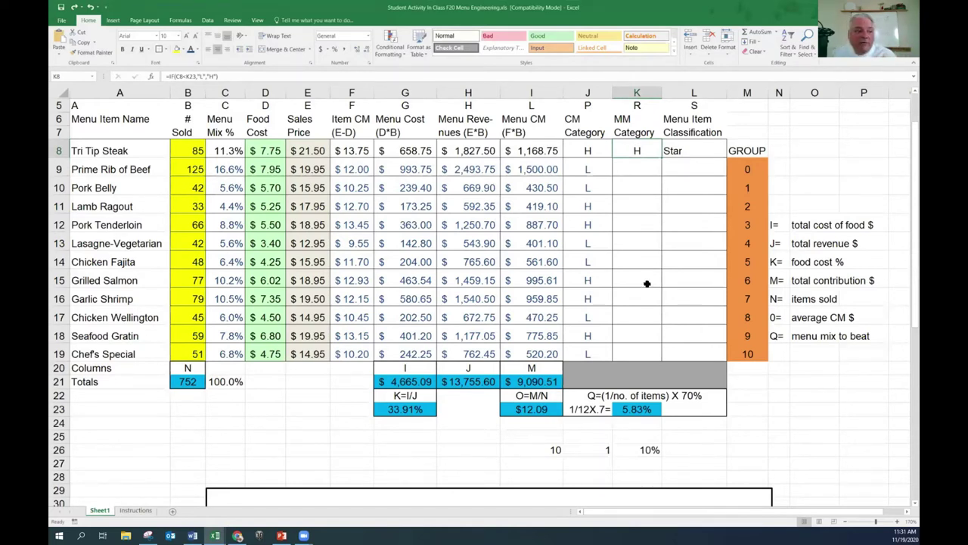
- Compare Tri Tip Steak's menu mix share with the threshold in K23, and review its MM Category and classification formulas
{"action": "left_click", "coordinate": [644, 415]}
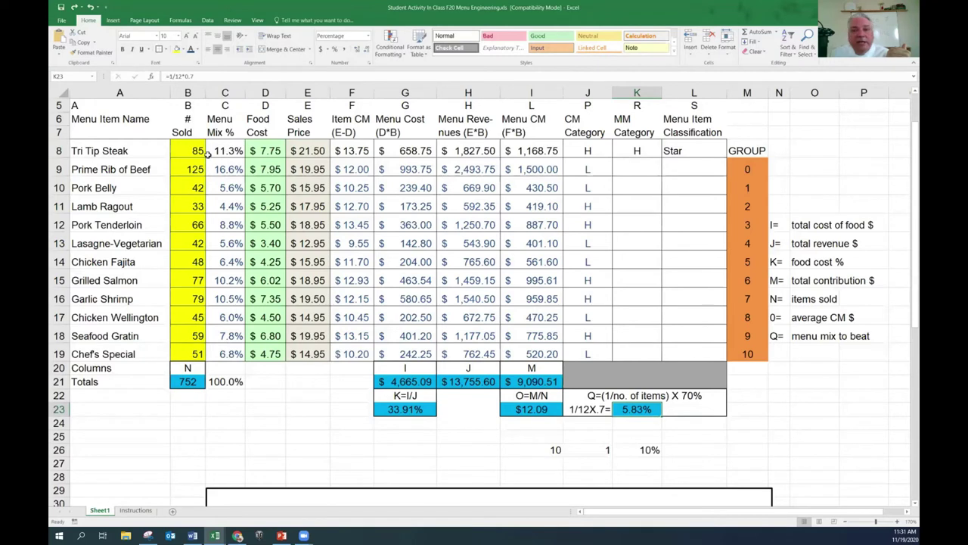
{"action": "left_click", "coordinate": [224, 93]}
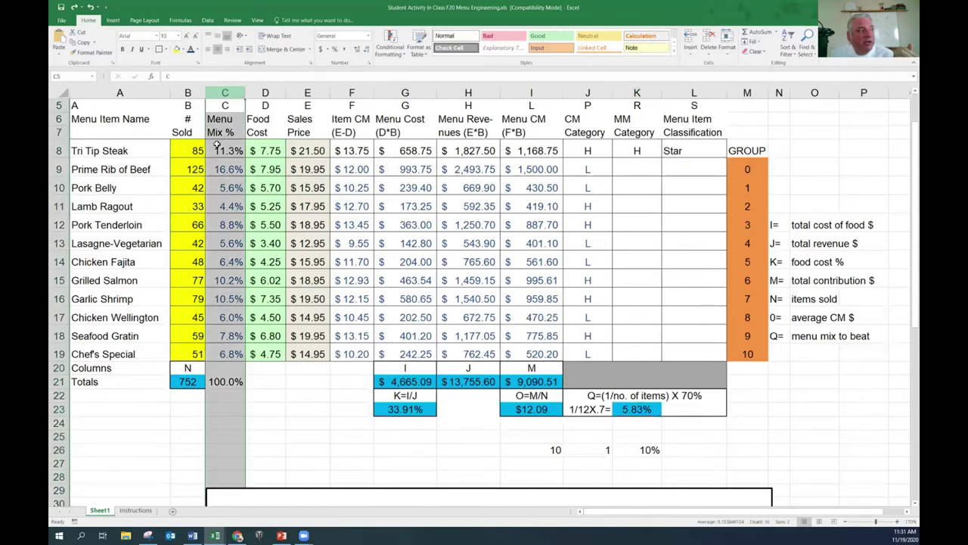
{"action": "left_click", "coordinate": [217, 150]}
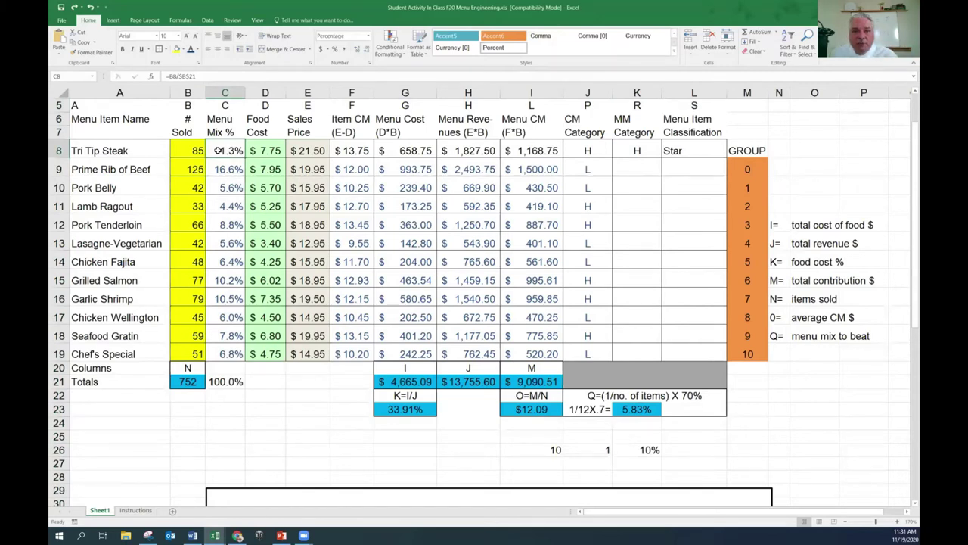
{"action": "left_click", "coordinate": [643, 409]}
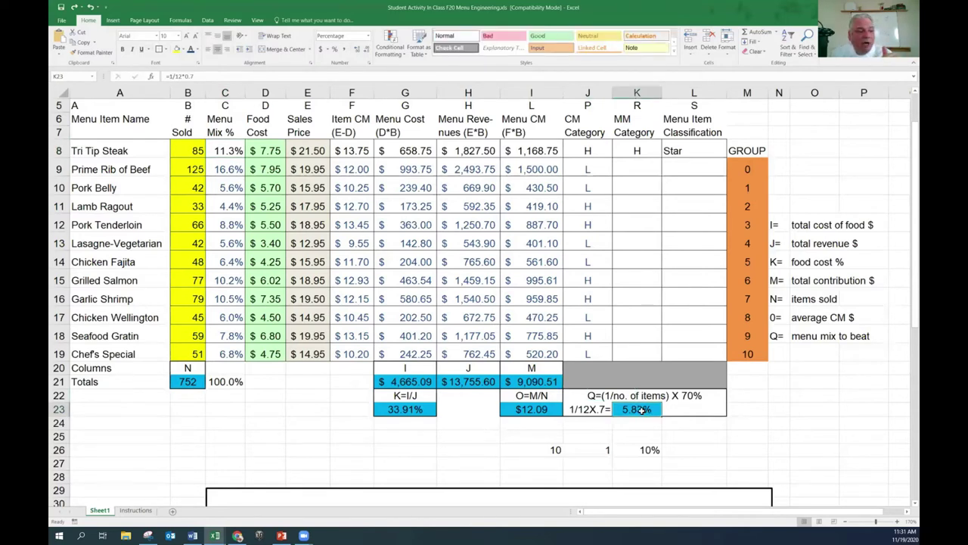
{"action": "left_click", "coordinate": [635, 150]}
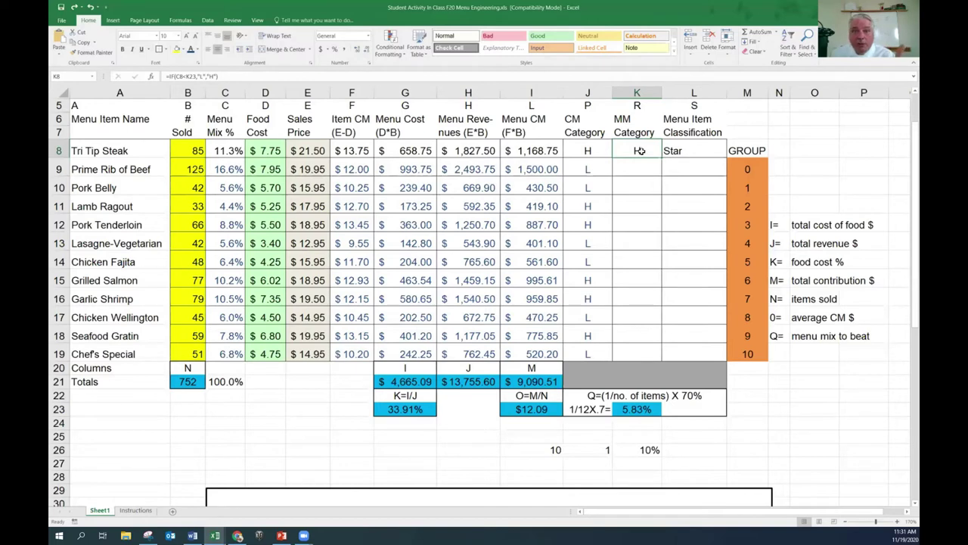
{"action": "left_click", "coordinate": [671, 150]}
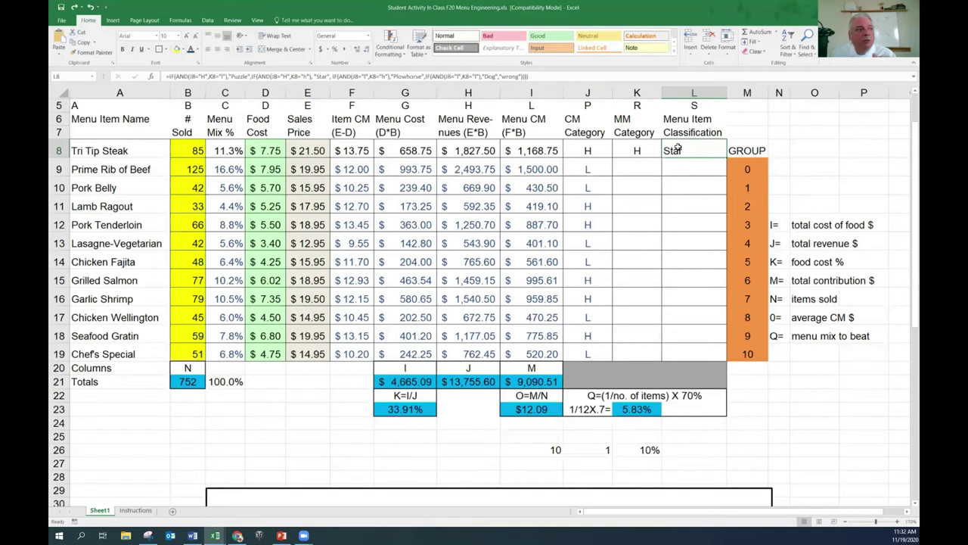
- Reveal the hidden MM Category and Menu Item Classification for Prime Rib of Beef in K9 and L9 with the blue font color
{"action": "left_click", "coordinate": [589, 172]}
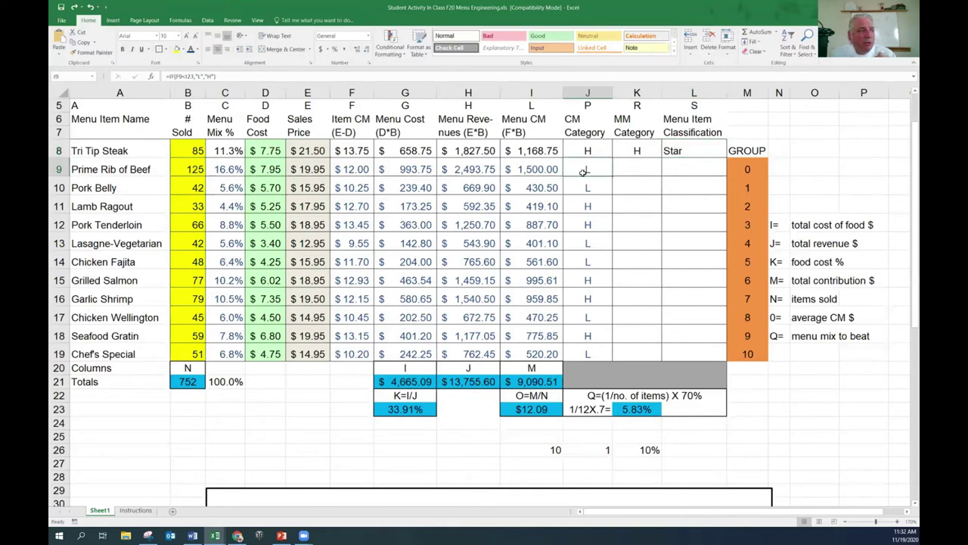
{"action": "left_click", "coordinate": [622, 168]}
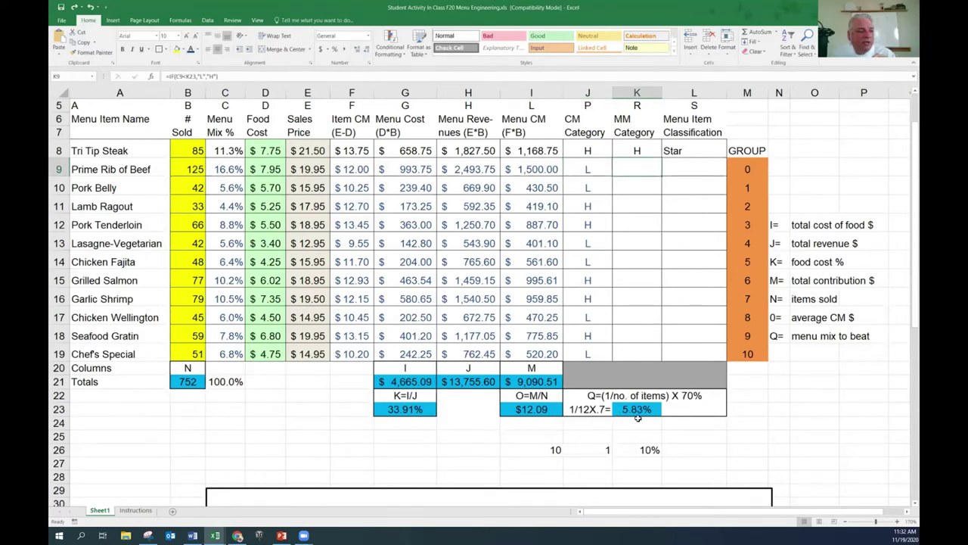
{"action": "left_click", "coordinate": [229, 170]}
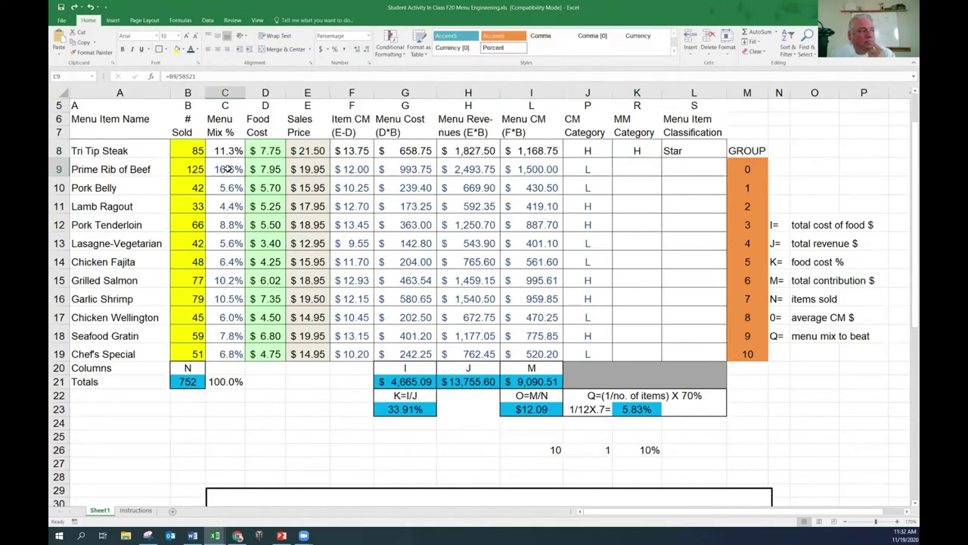
{"action": "left_click", "coordinate": [616, 168]}
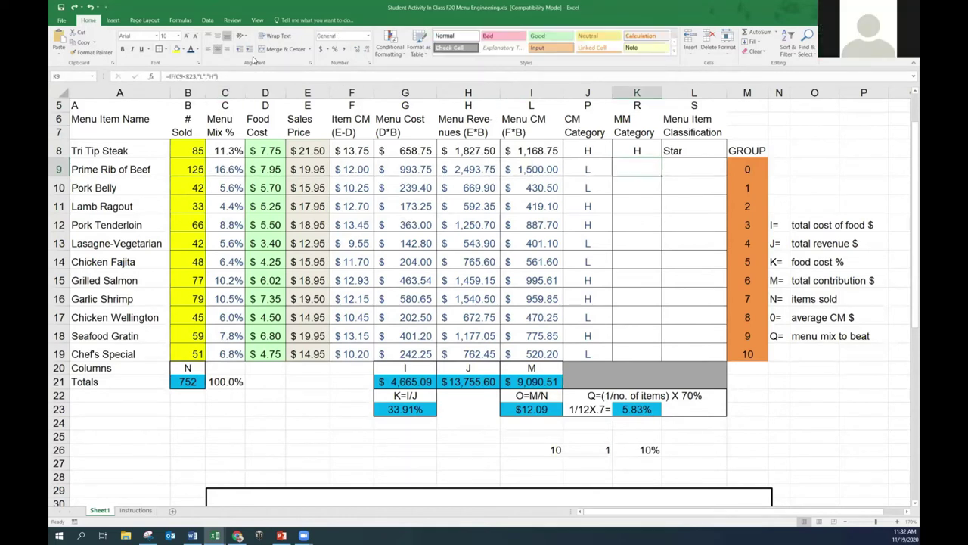
{"action": "left_click", "coordinate": [191, 49]}
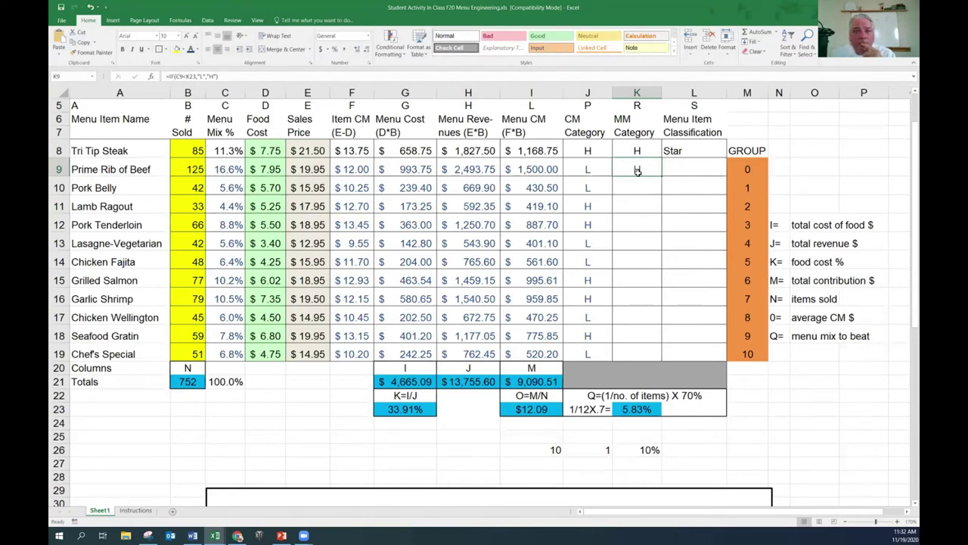
{"action": "left_click", "coordinate": [690, 170]}
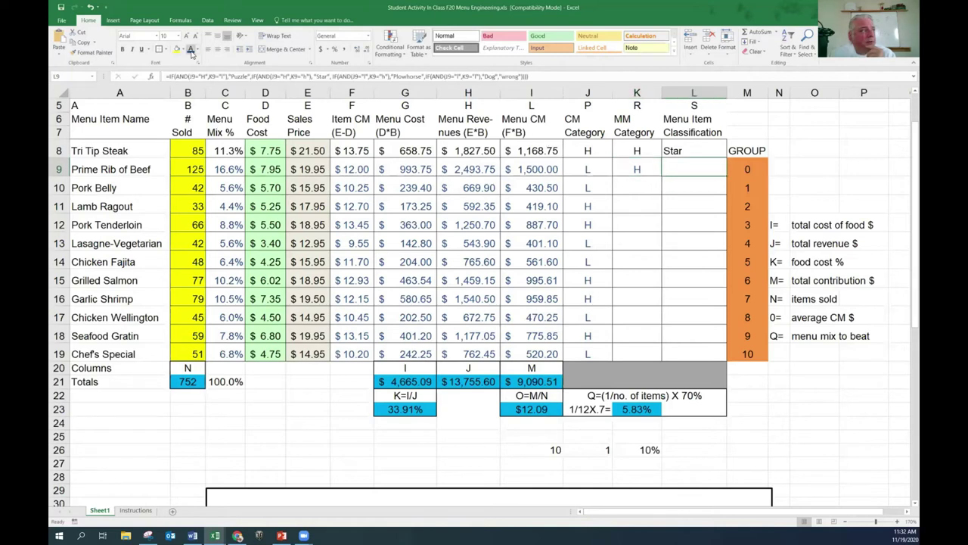
{"action": "left_click", "coordinate": [191, 52]}
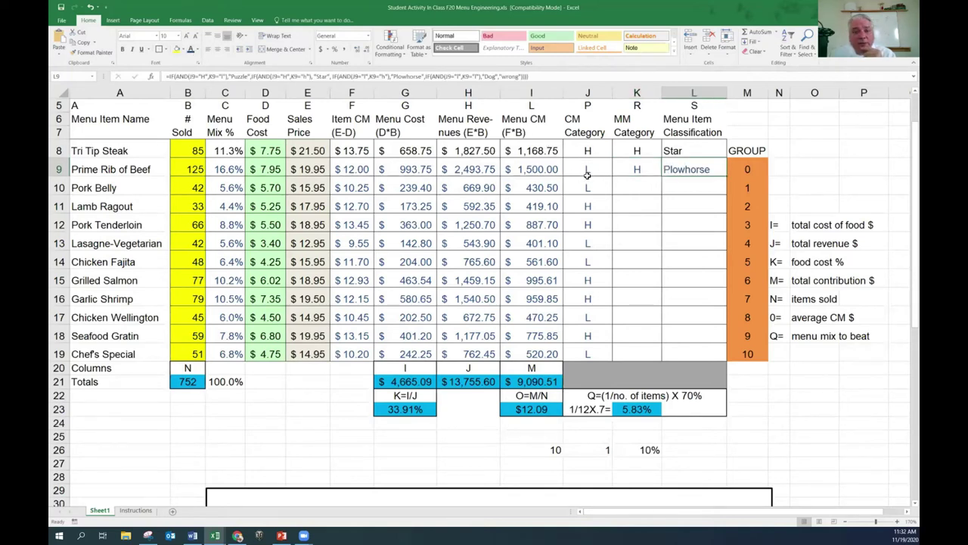
- Compare Prime Rib of Beef's item CM with the average CM in I23, and review its CM Category, classification and number sold
{"action": "left_click", "coordinate": [352, 168]}
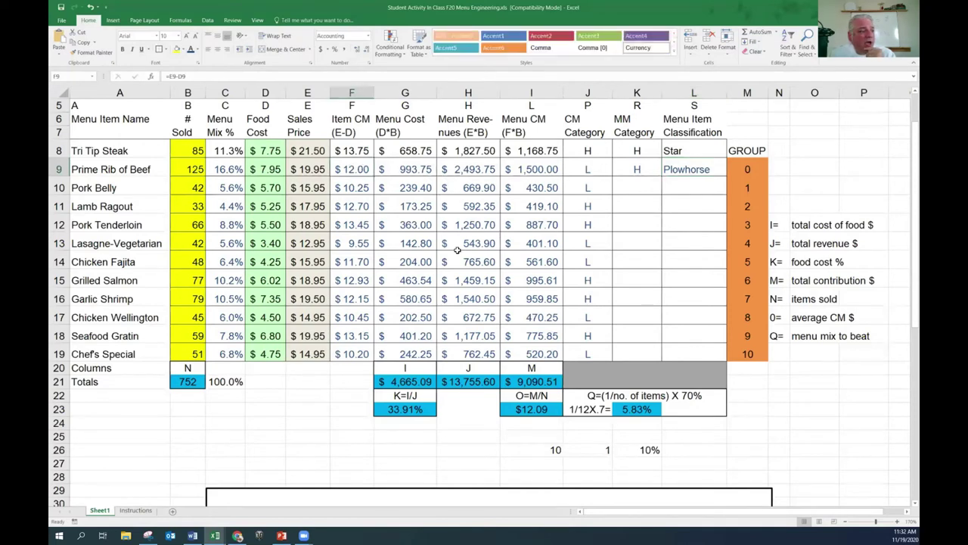
{"action": "left_click", "coordinate": [527, 409]}
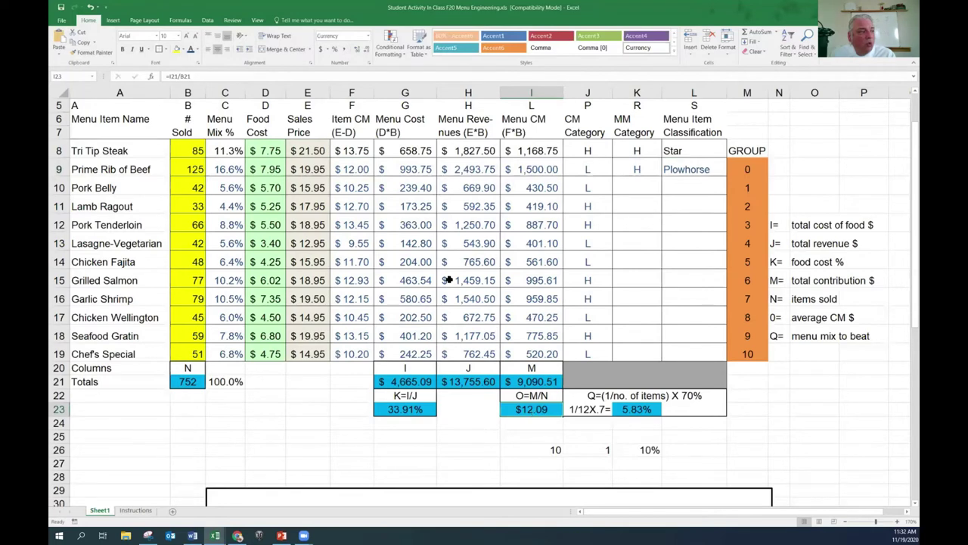
{"action": "left_click", "coordinate": [354, 170]}
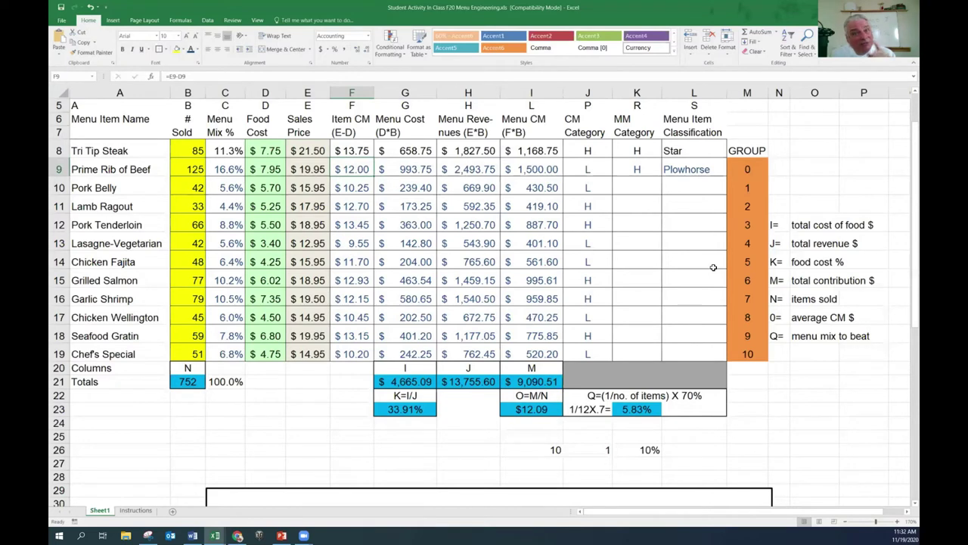
{"action": "left_click", "coordinate": [596, 172]}
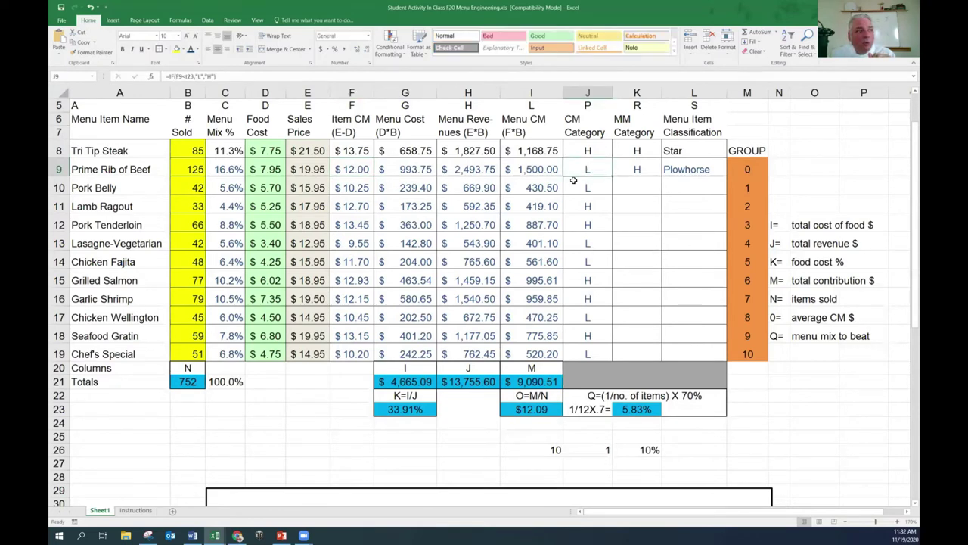
{"action": "left_click", "coordinate": [678, 168]}
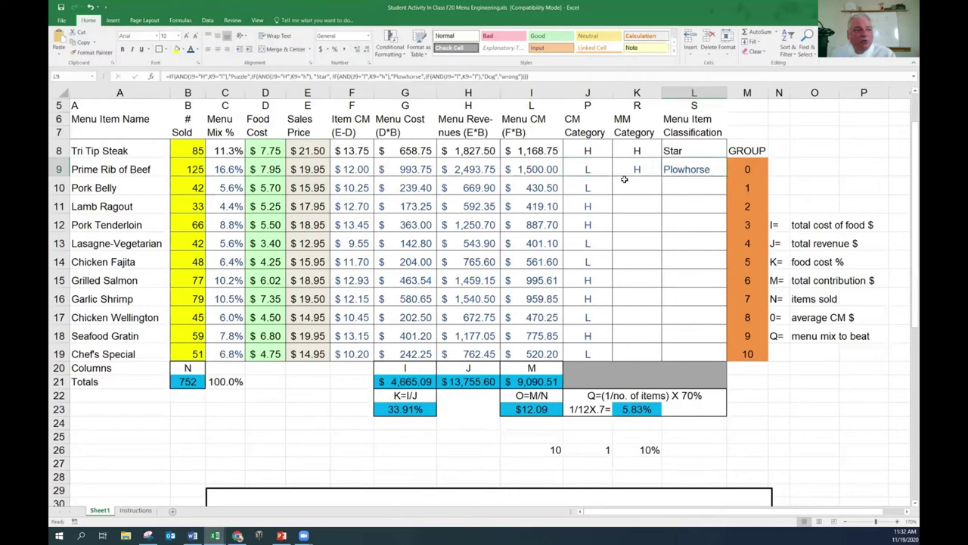
{"action": "left_click", "coordinate": [587, 171]}
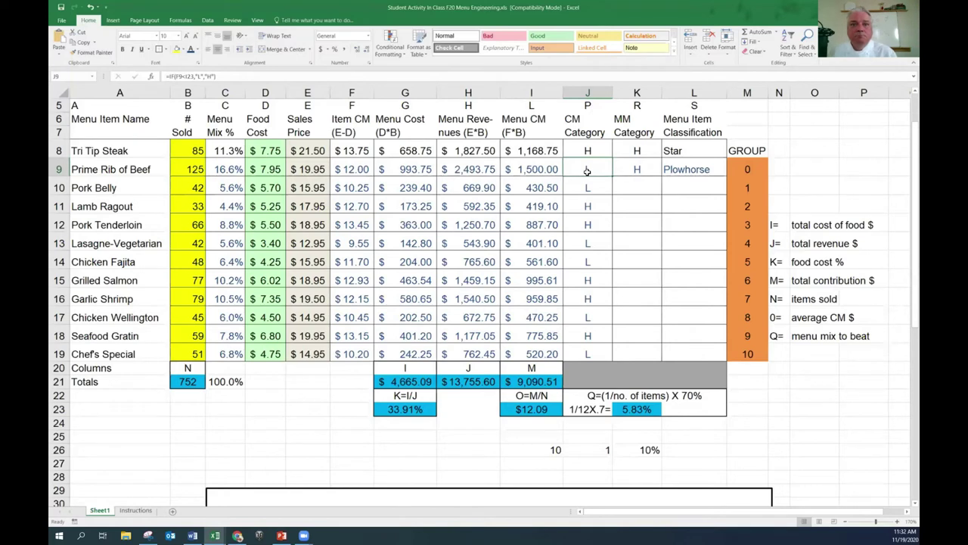
{"action": "left_click", "coordinate": [195, 170]}
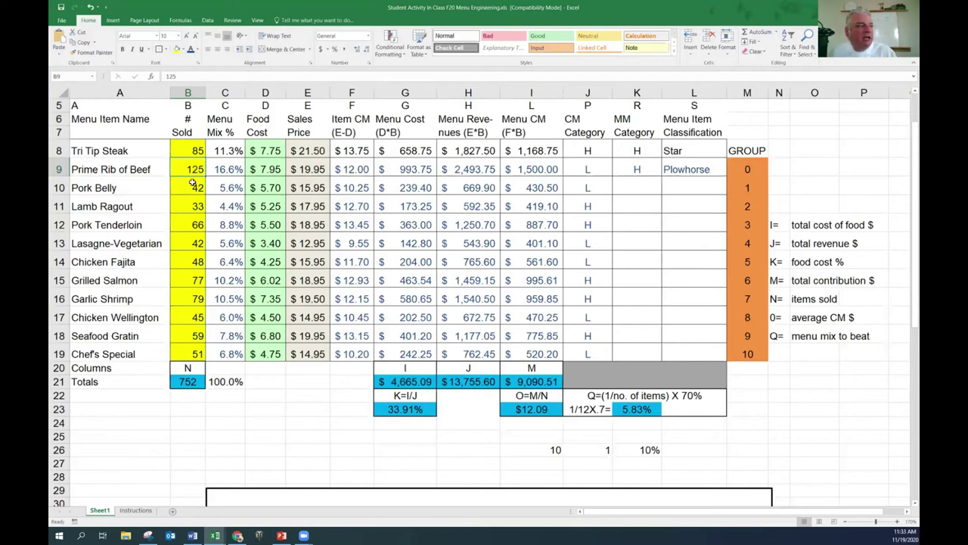
- Try a food cost of 7.85 for Prime Rib of Beef in D9, and check the average CM in I23
{"action": "left_click", "coordinate": [270, 169]}
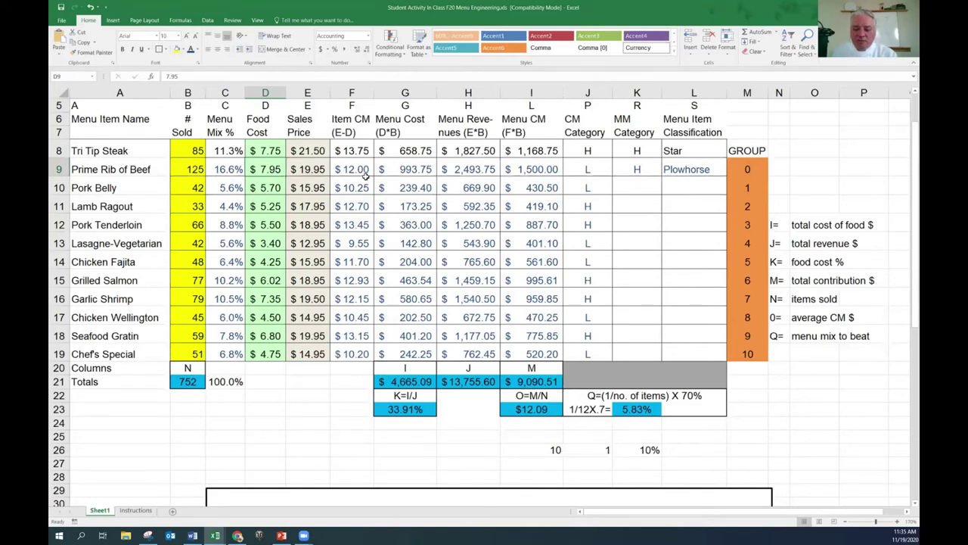
{"action": "type", "text": "7.85"}
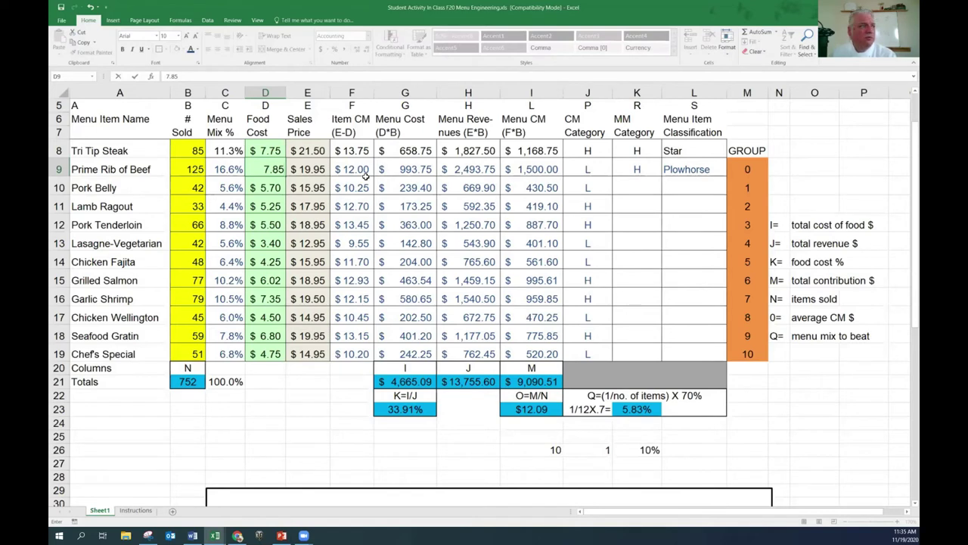
{"action": "key", "text": "Return"}
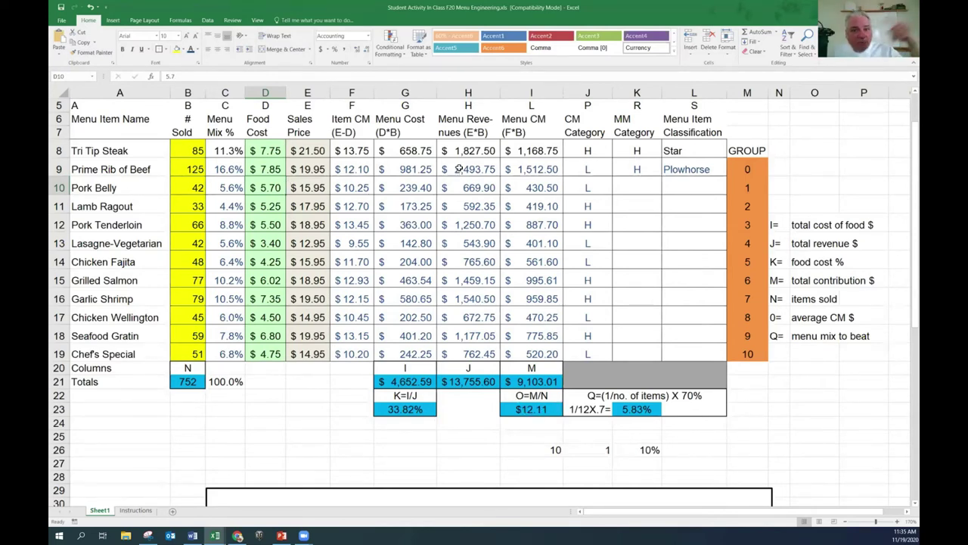
{"action": "left_click", "coordinate": [537, 411]}
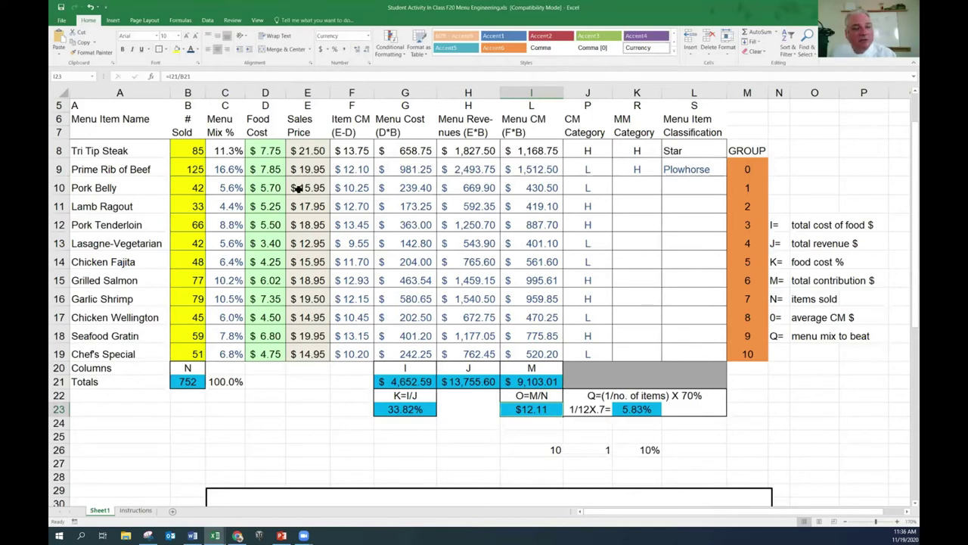
- Try a food cost of 7.75 for Prime Rib of Beef, and undo both food cost changes
{"action": "left_click", "coordinate": [275, 172]}
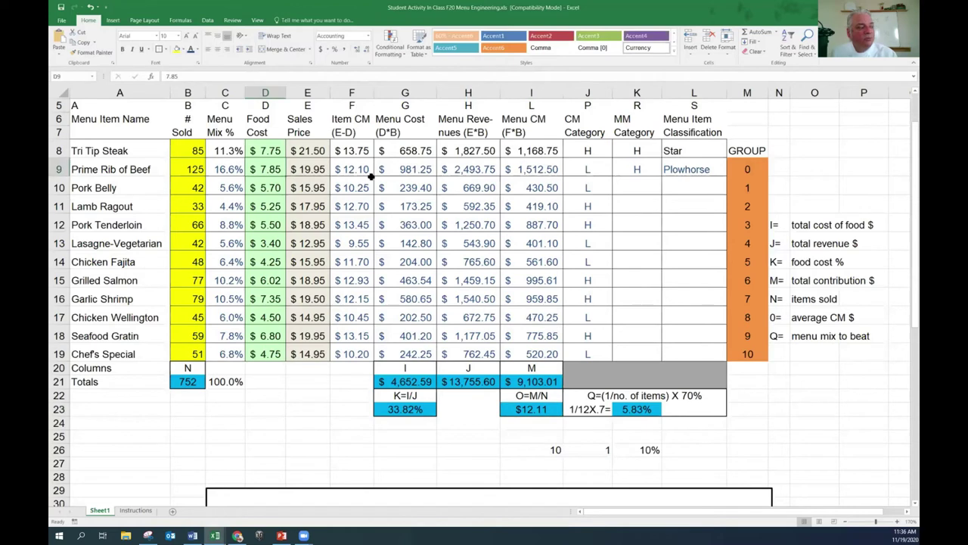
{"action": "type", "text": "7.75"}
{"action": "key", "text": "Return"}
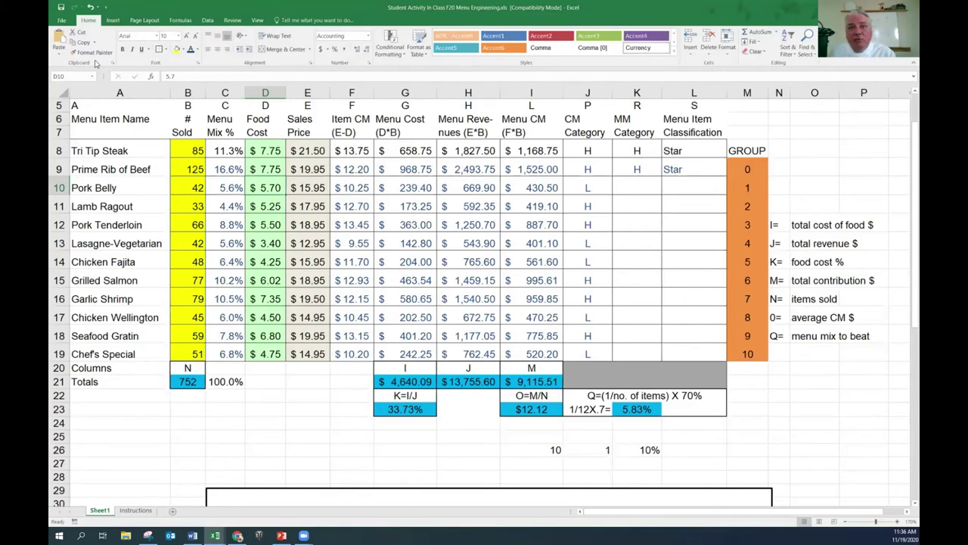
{"action": "left_click", "coordinate": [90, 9]}
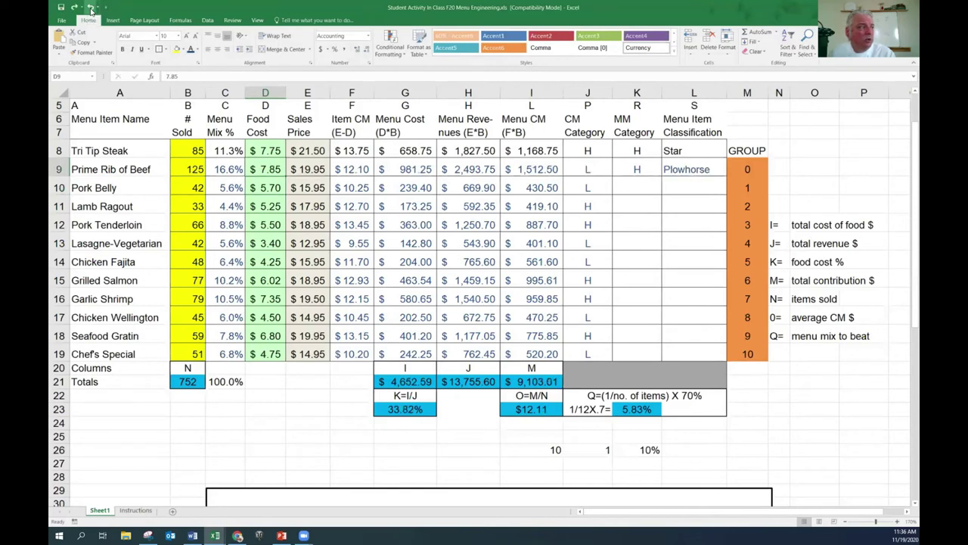
{"action": "left_click", "coordinate": [90, 9]}
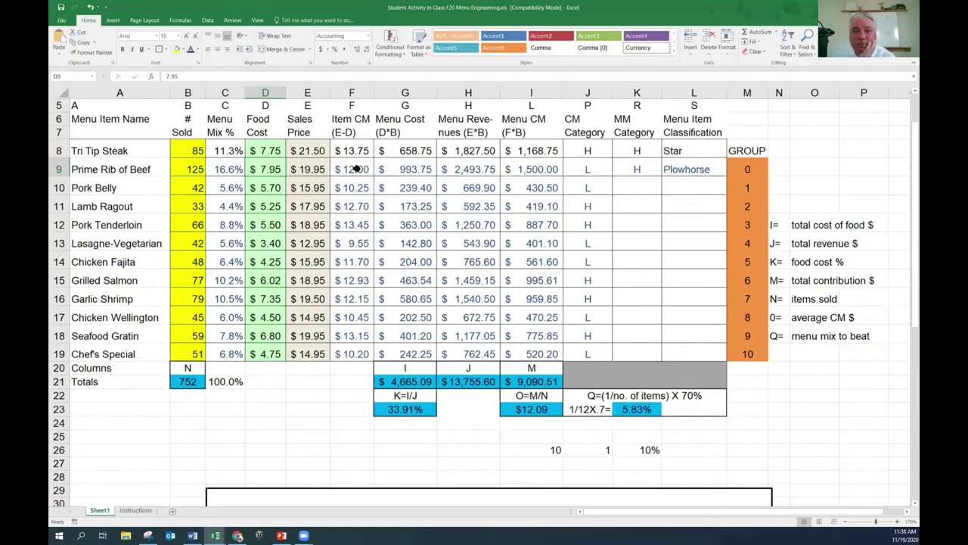
- Reveal the MM Category and classification of Pork Belly and Lamb Ragout in K10:L11 with the blue font color
{"action": "left_click", "coordinate": [632, 187]}
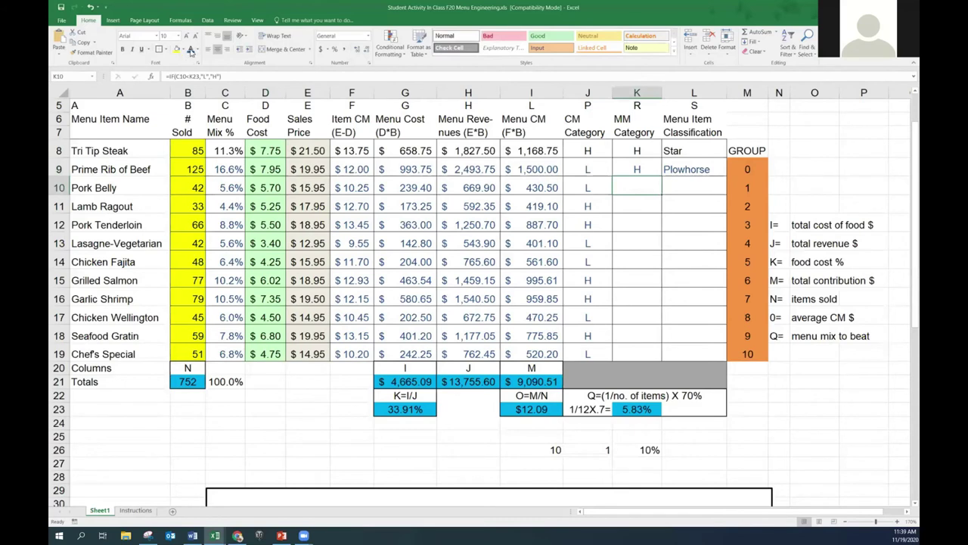
{"action": "left_click", "coordinate": [683, 185]}
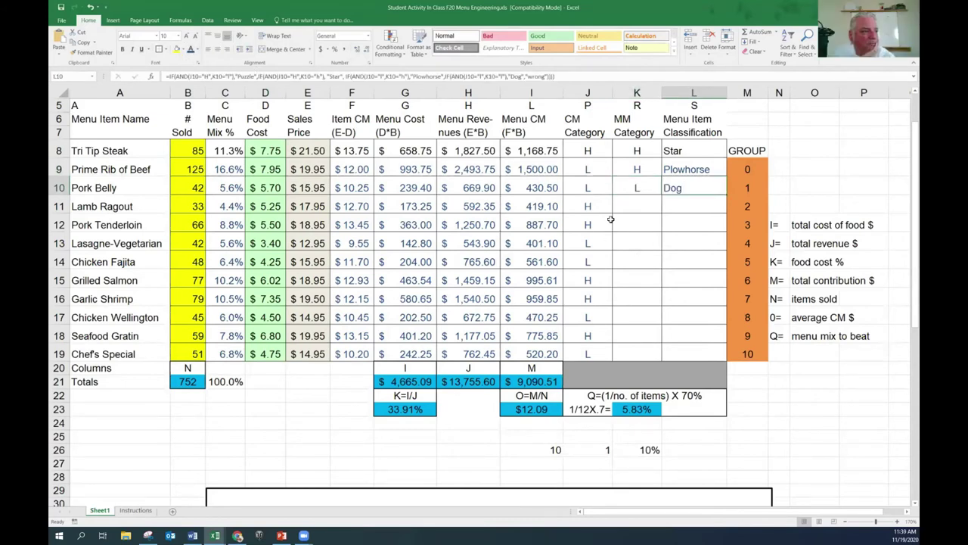
{"action": "left_click", "coordinate": [635, 206]}
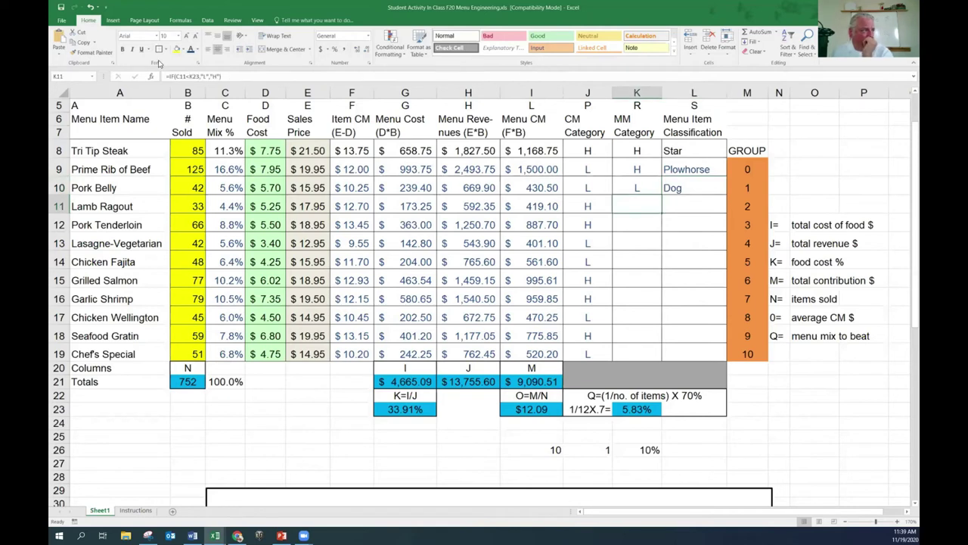
{"action": "left_click", "coordinate": [695, 208]}
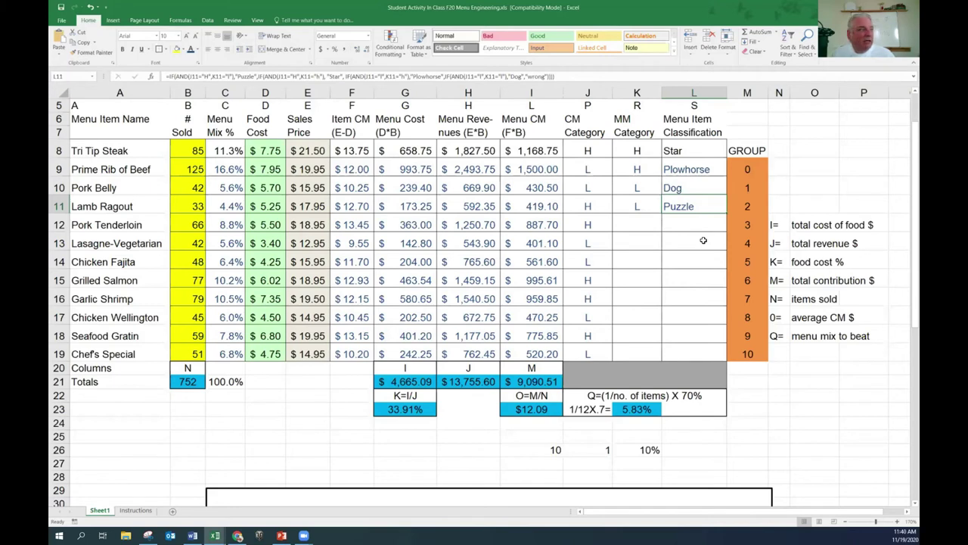
- Check Lamb Ragout's CM Category in J11, and reveal Pork Tenderloin's MM Category and classification in K12:L12 with the blue font color
{"action": "left_click", "coordinate": [591, 207]}
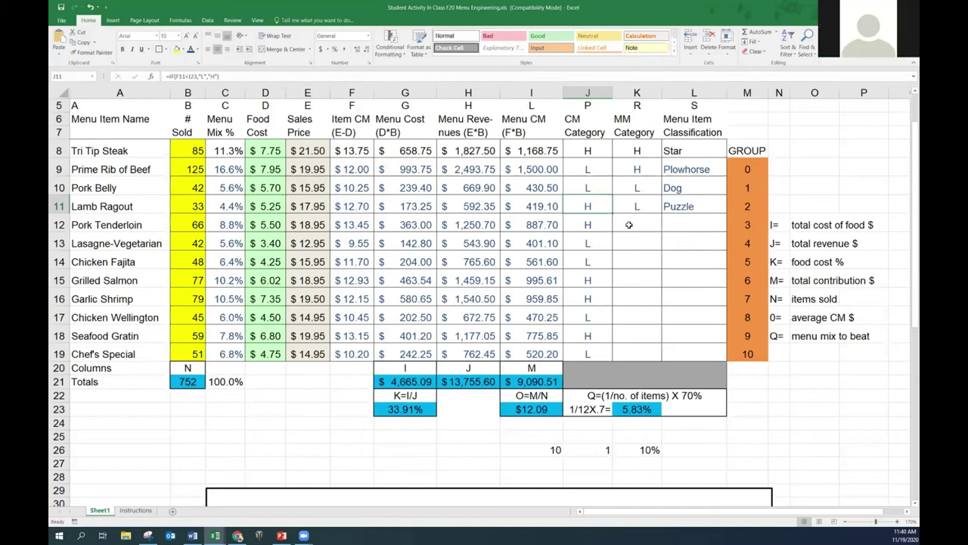
{"action": "left_click_drag", "start_coordinate": [628, 225], "coordinate": [685, 225]}
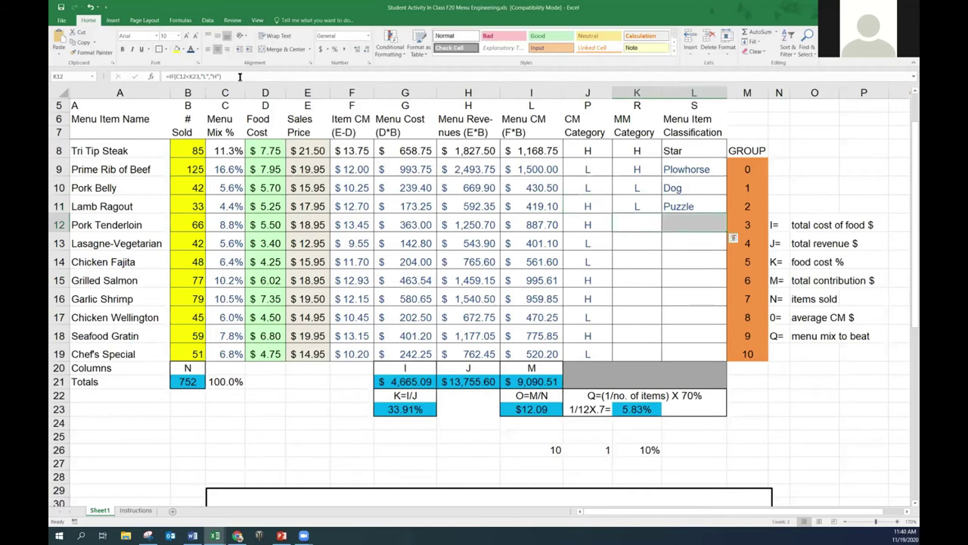
{"action": "left_click", "coordinate": [191, 50]}
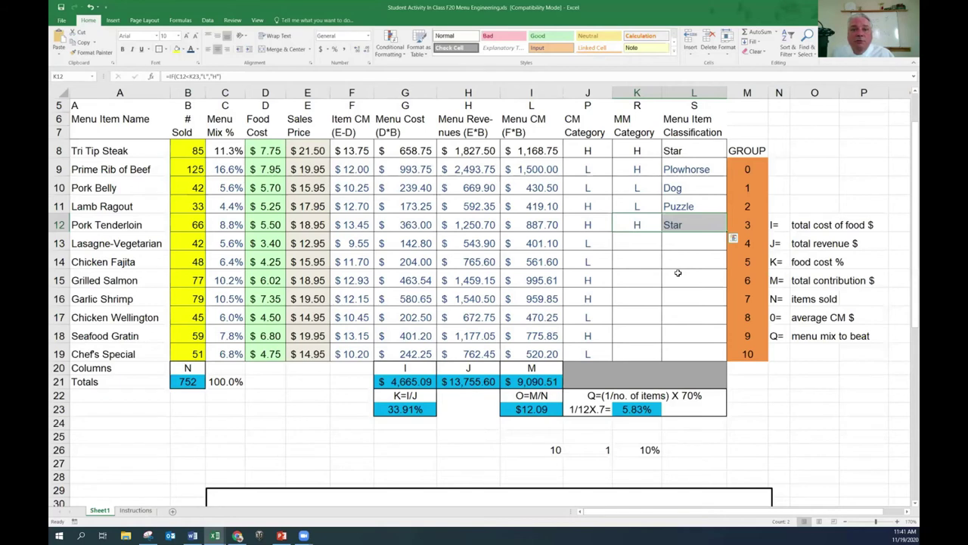
- Reveal the MM Category and classification of Lasagne-Vegetarian and Chicken Fajita in K13:L14 with the blue font color
{"action": "left_click", "coordinate": [632, 244]}
{"action": "left_click", "coordinate": [189, 51]}
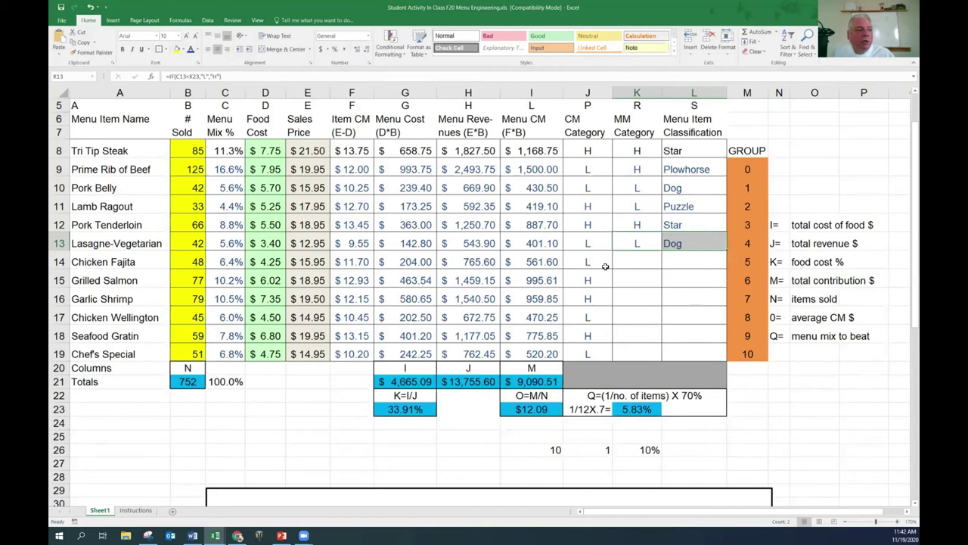
{"action": "left_click_drag", "start_coordinate": [625, 263], "coordinate": [654, 257]}
{"action": "key", "text": "ctrl+d"}
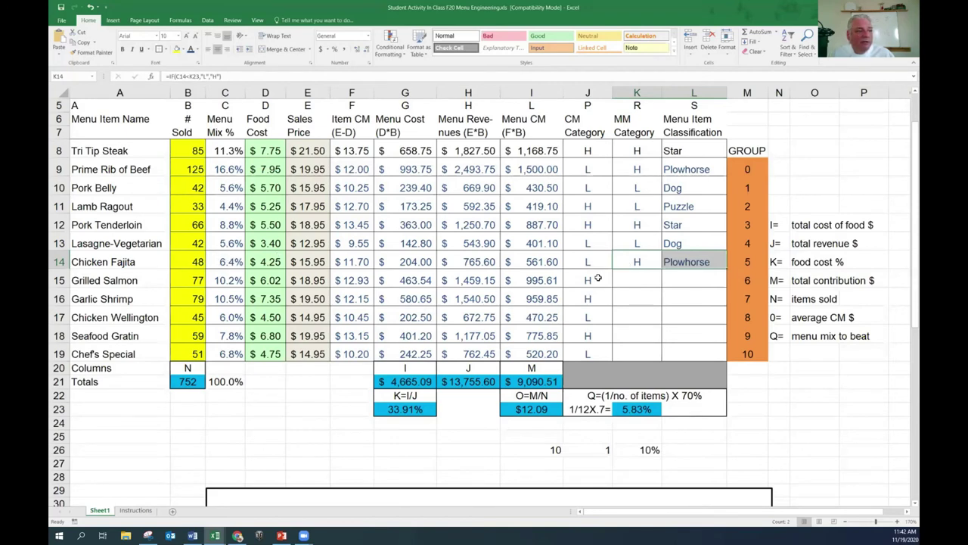
- Reveal the MM Category and classification of Grilled Salmon through Chef's Special in K15:L19 with the blue font color
{"action": "left_click_drag", "start_coordinate": [623, 280], "coordinate": [688, 318]}
{"action": "left_click", "coordinate": [191, 50]}
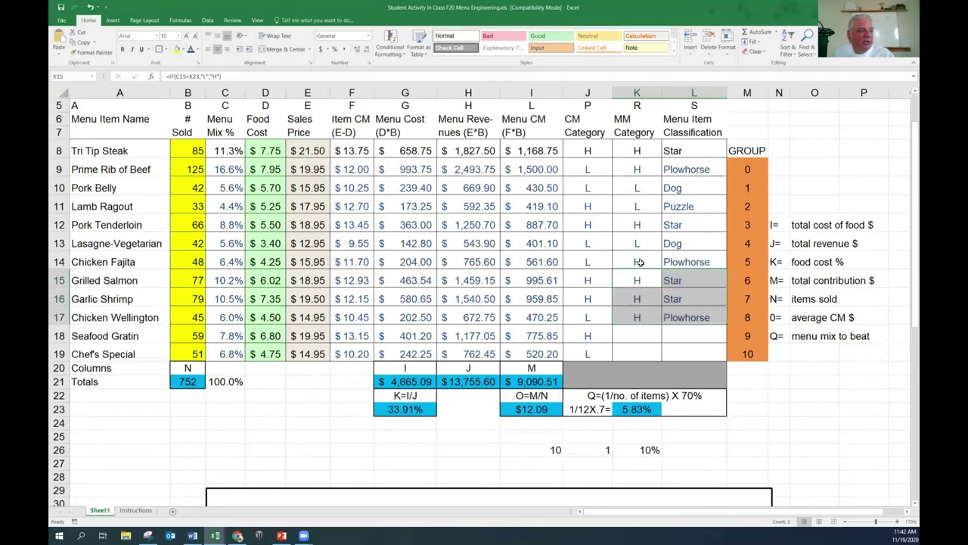
{"action": "left_click", "coordinate": [679, 296]}
{"action": "left_click", "coordinate": [681, 317]}
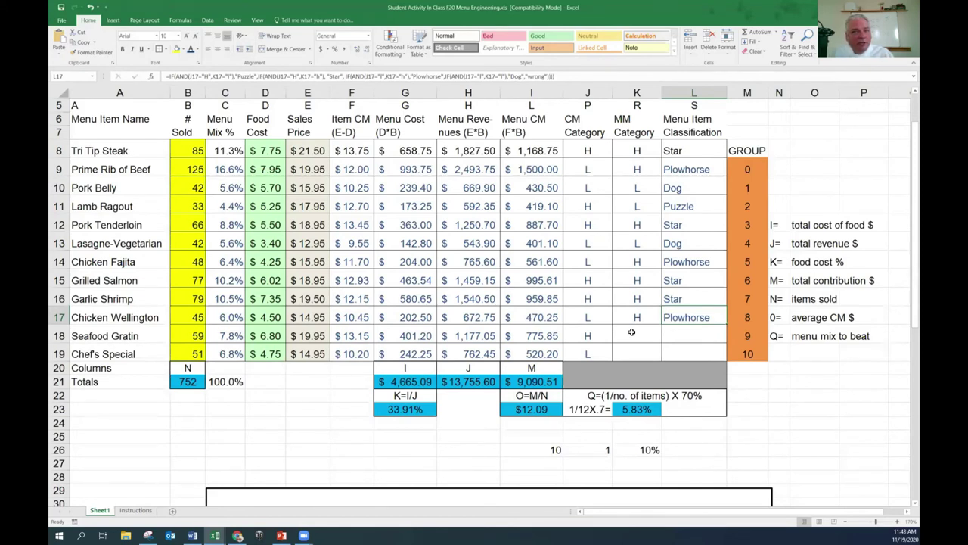
{"action": "mouse_move", "coordinate": [632, 333]}
{"action": "left_mouse_down"}
{"action": "mouse_move", "coordinate": [685, 336]}
{"action": "mouse_move", "coordinate": [685, 352]}
{"action": "left_mouse_up"}
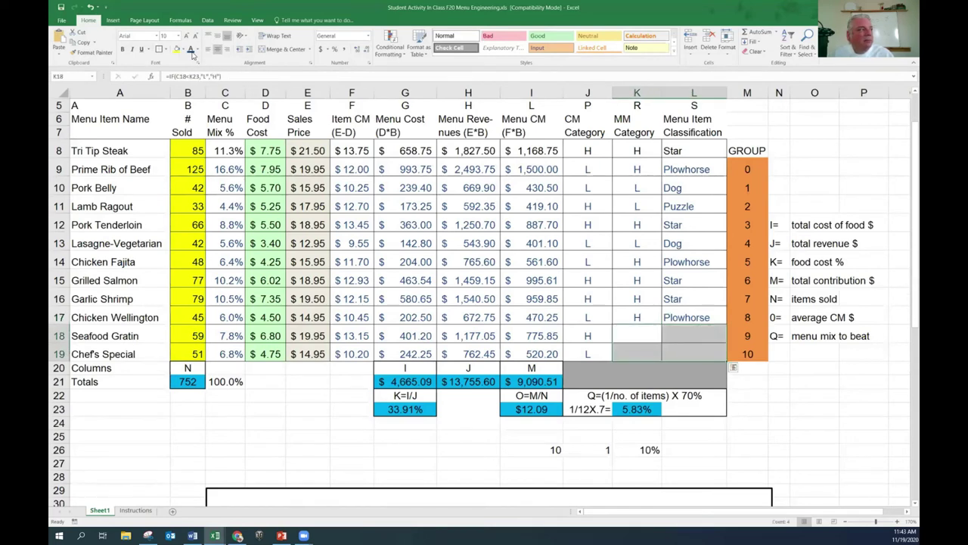
{"action": "type", "text": "H\tStar H\tPlowhorse"}
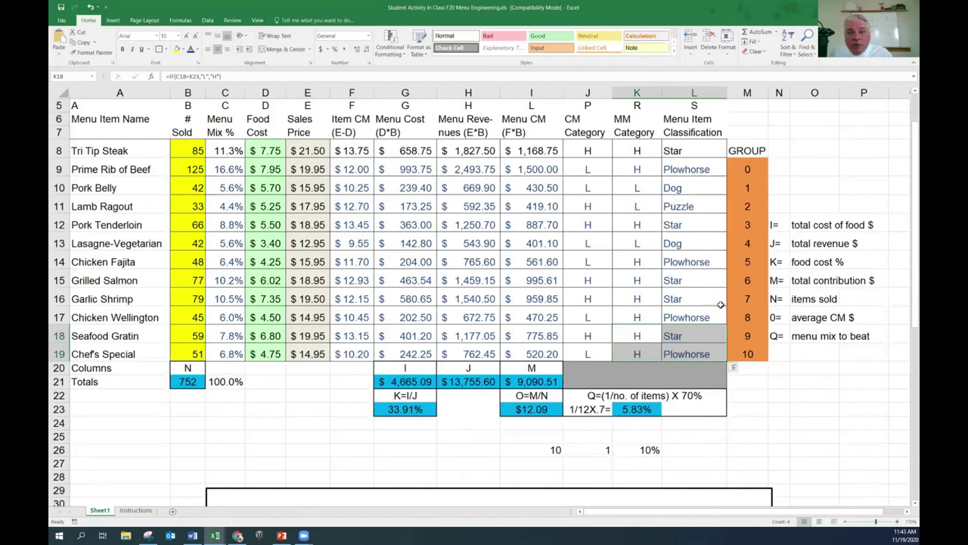
- Review the classifications of Pork Belly and Lamb Ragout, and the full rows of Prime Rib of Beef and Lasagne-Vegetarian
{"action": "left_click", "coordinate": [683, 187]}
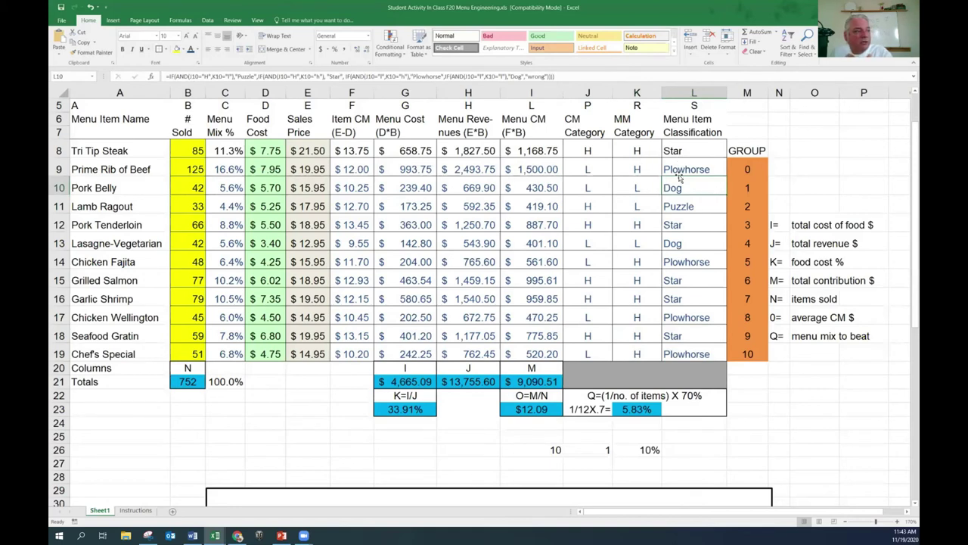
{"action": "left_click", "coordinate": [59, 169]}
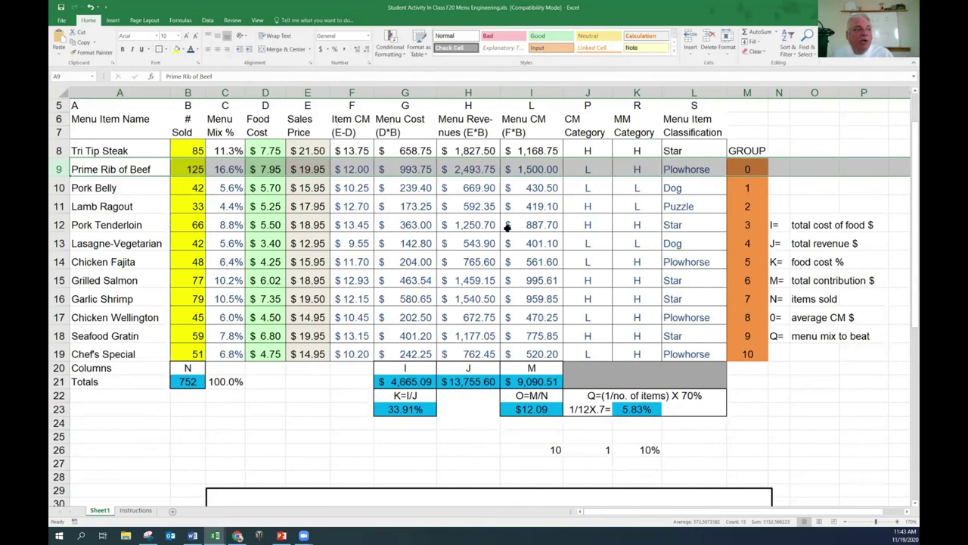
{"action": "left_click", "coordinate": [683, 206]}
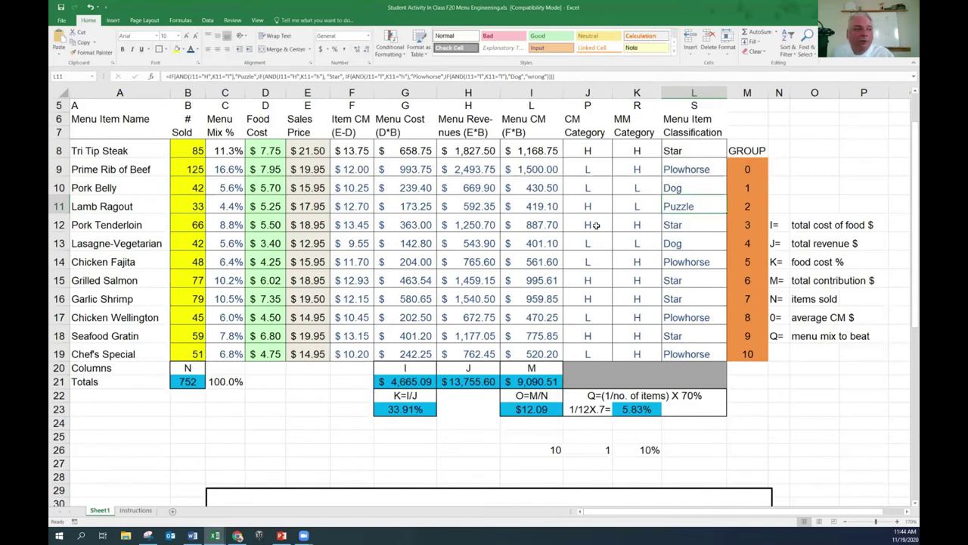
{"action": "left_click", "coordinate": [693, 246]}
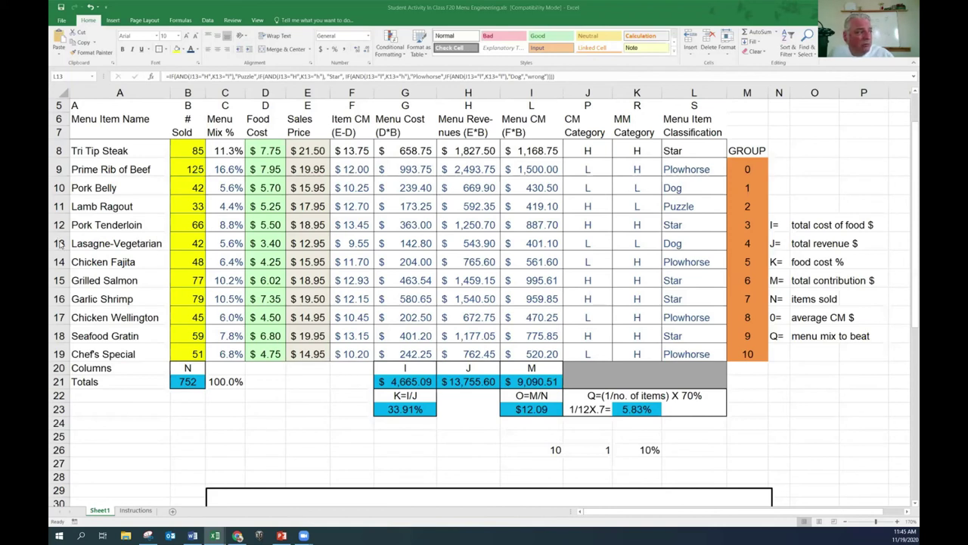
{"action": "left_click", "coordinate": [59, 243]}
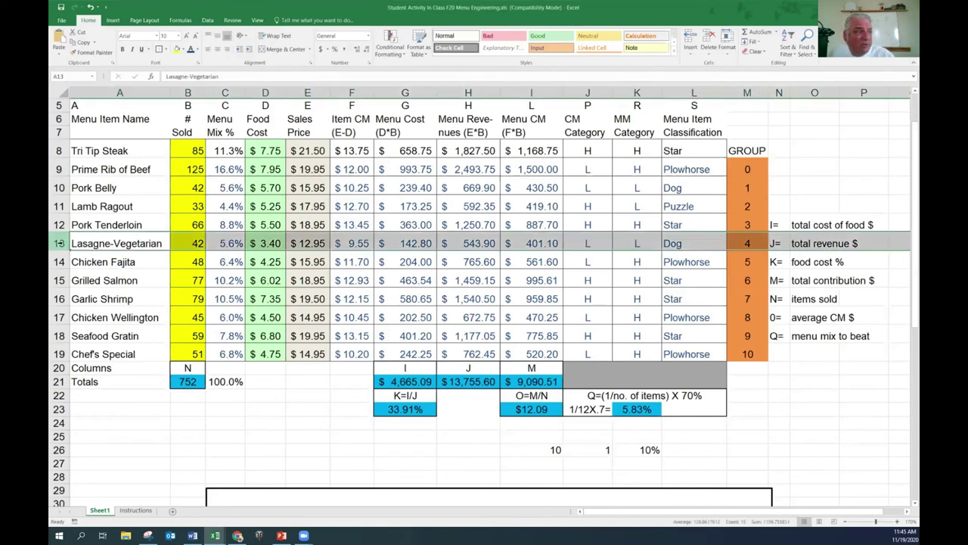